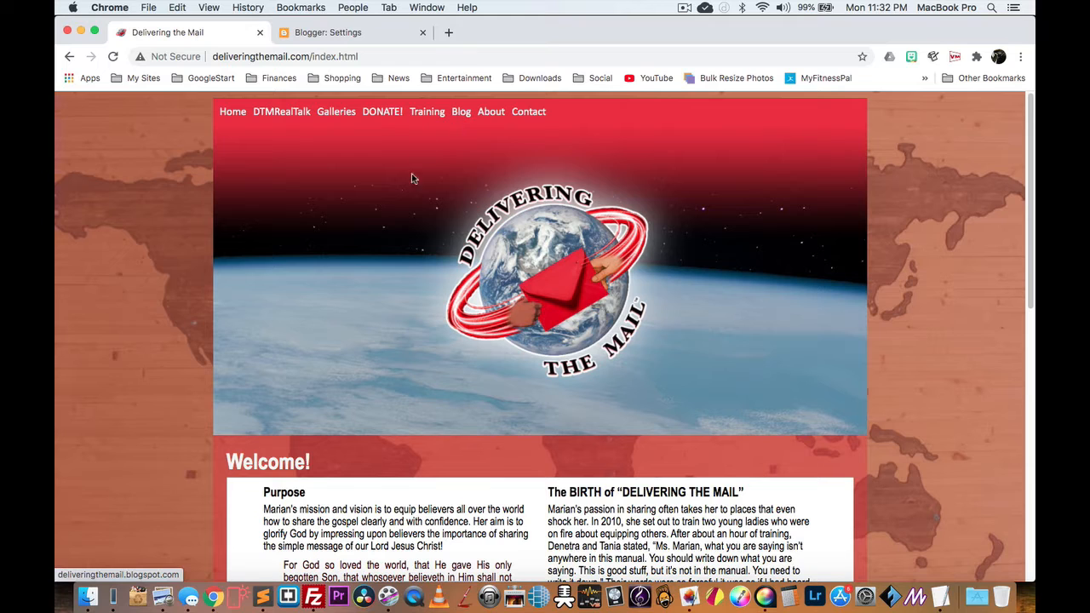
Step: Visit the site's Blog page, return Home, then narrow the Chrome window to the mobile layout
{"action": "left_click", "coordinate": [461, 116]}
{"action": "scroll", "coordinate": [450, 185], "scroll_direction": "down", "scroll_amount": 3}
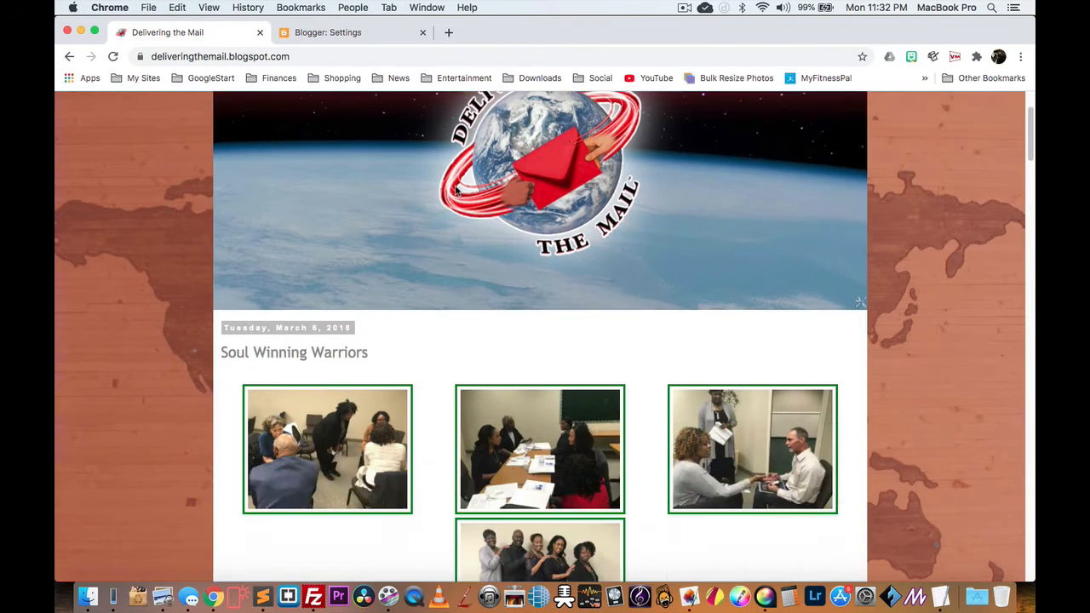
{"action": "scroll", "coordinate": [454, 189], "scroll_direction": "up", "scroll_amount": 3}
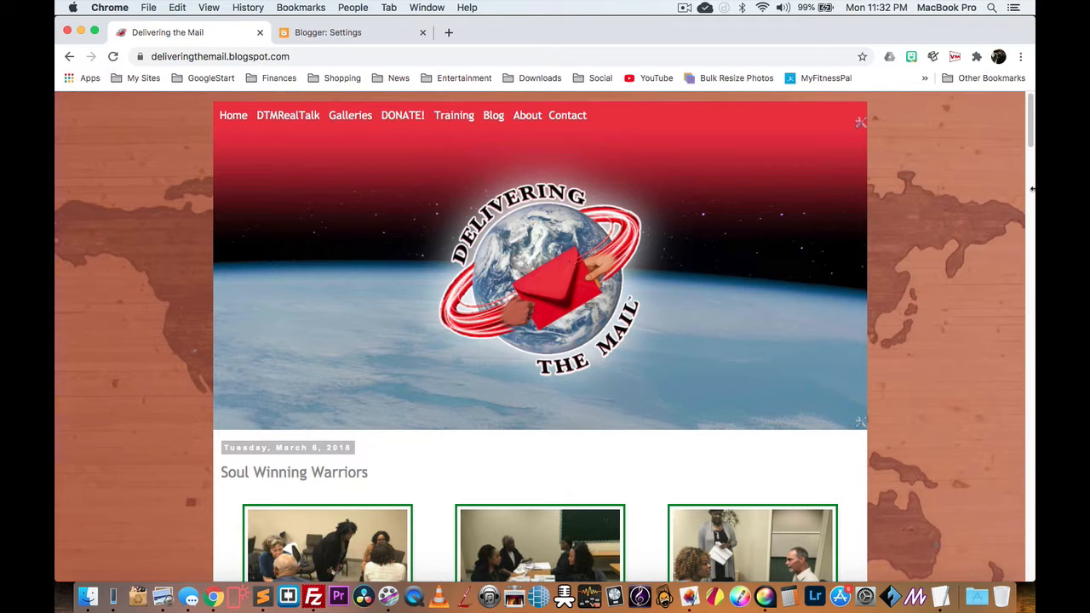
{"action": "left_click", "coordinate": [236, 117]}
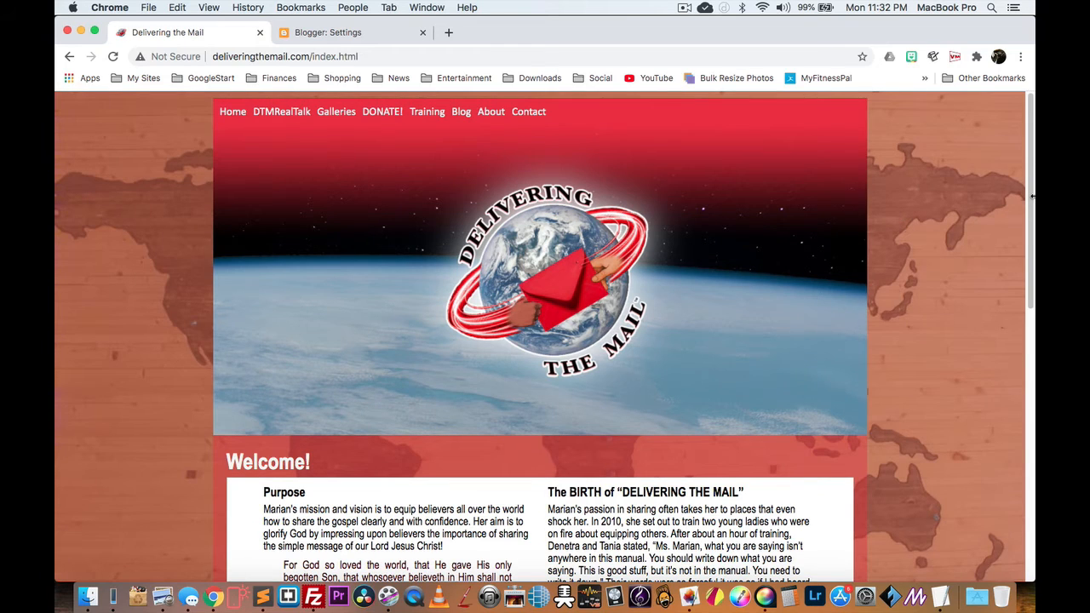
{"action": "left_click_drag", "start_coordinate": [1032, 196], "coordinate": [433, 146]}
Step: Toggle the site's mobile MENU a few times, then widen the window back to desktop width
{"action": "left_click", "coordinate": [391, 113]}
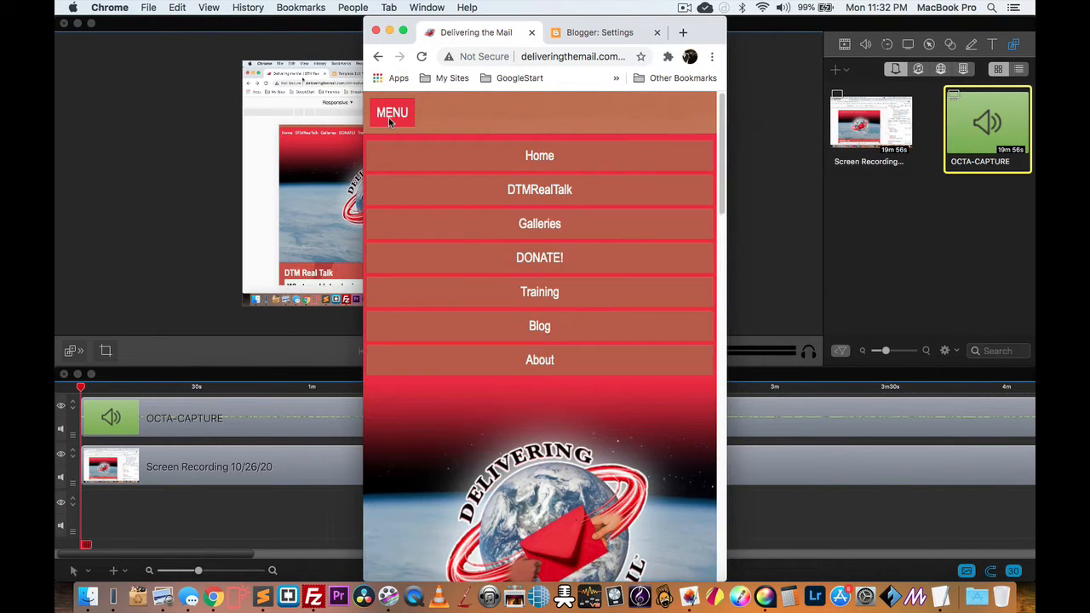
{"action": "left_click", "coordinate": [392, 113]}
{"action": "left_click", "coordinate": [392, 114]}
{"action": "left_click", "coordinate": [391, 113]}
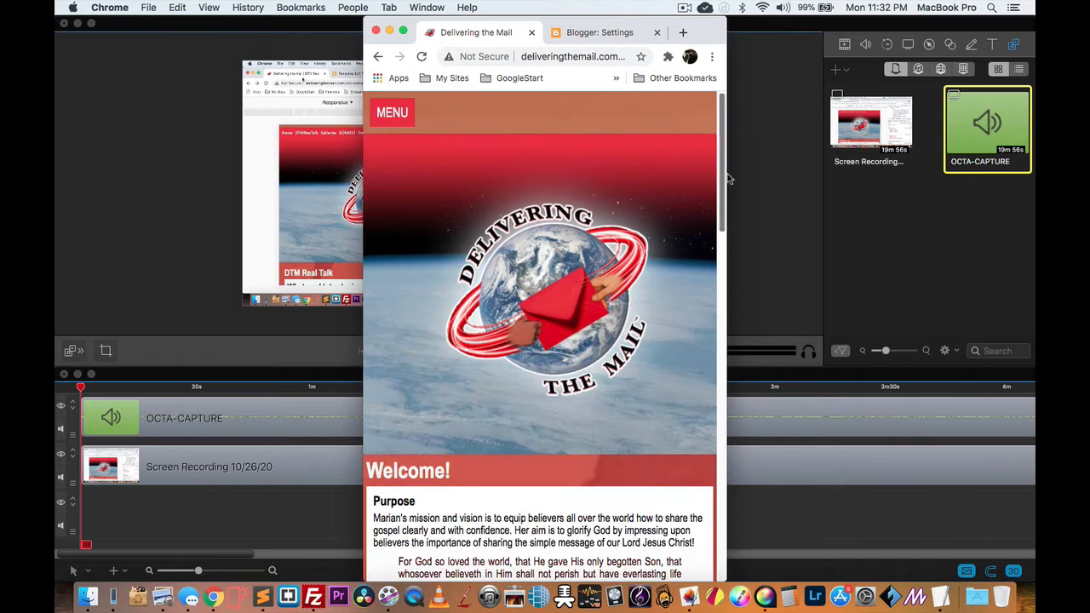
{"action": "left_click_drag", "start_coordinate": [762, 193], "coordinate": [1032, 220]}
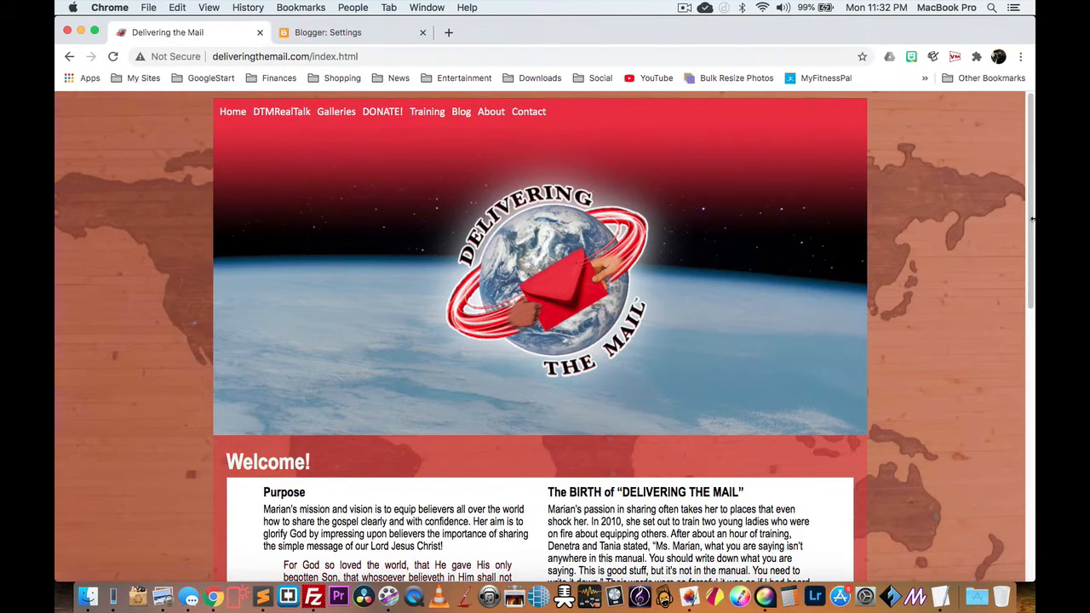
Step: Open the Blog, narrow the window to test its mobile menu, then restore full width
{"action": "left_click", "coordinate": [460, 114]}
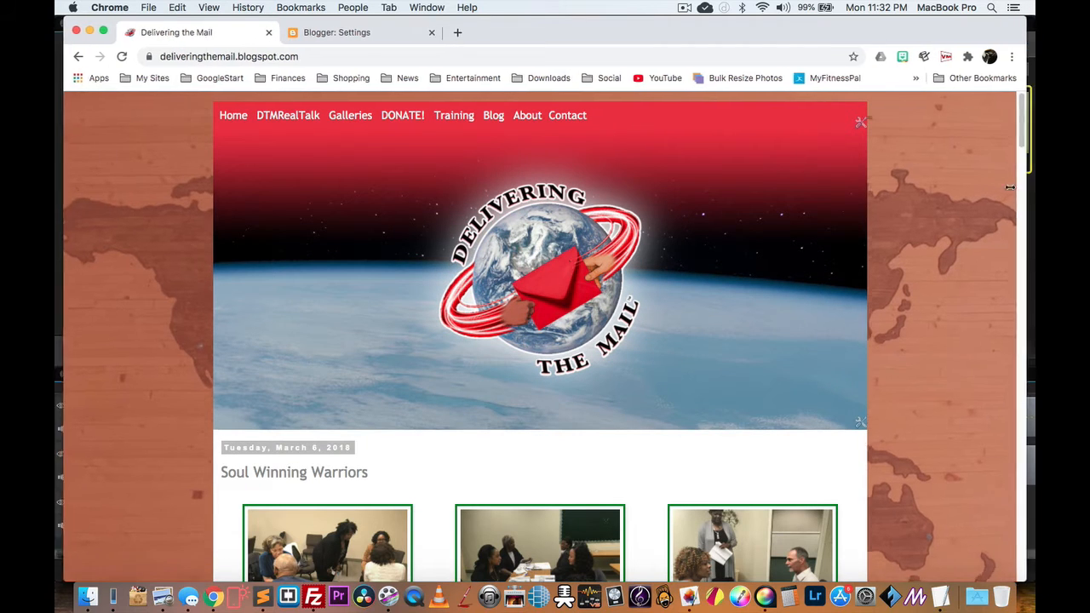
{"action": "left_click_drag", "start_coordinate": [1034, 196], "coordinate": [737, 205]}
{"action": "left_click", "coordinate": [373, 130]}
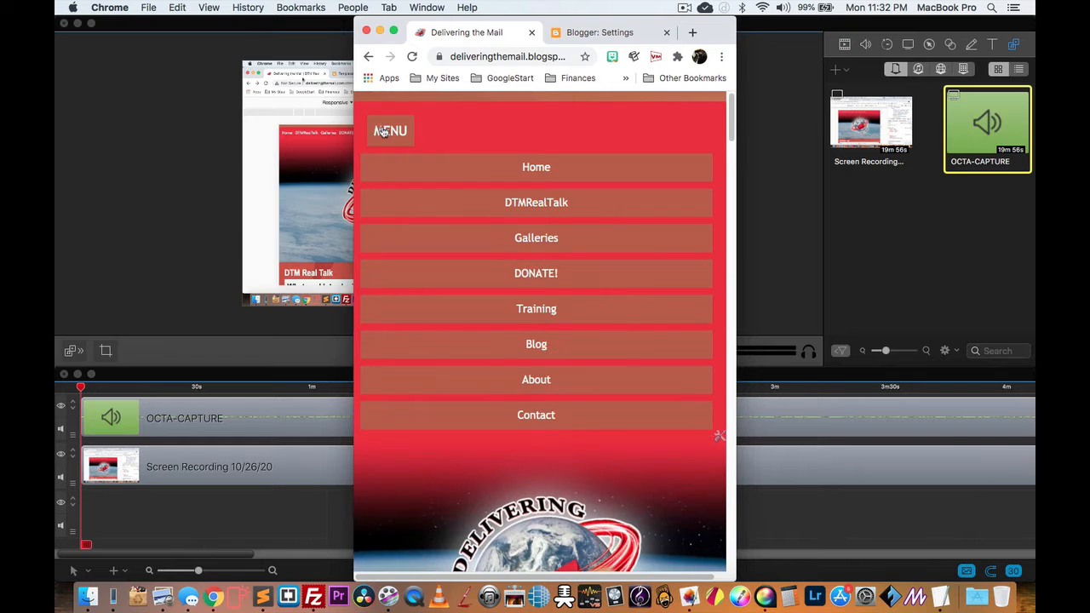
{"action": "left_click", "coordinate": [380, 131]}
{"action": "left_click", "coordinate": [383, 131]}
{"action": "left_click", "coordinate": [384, 131]}
{"action": "left_click_drag", "start_coordinate": [739, 172], "coordinate": [1032, 204]}
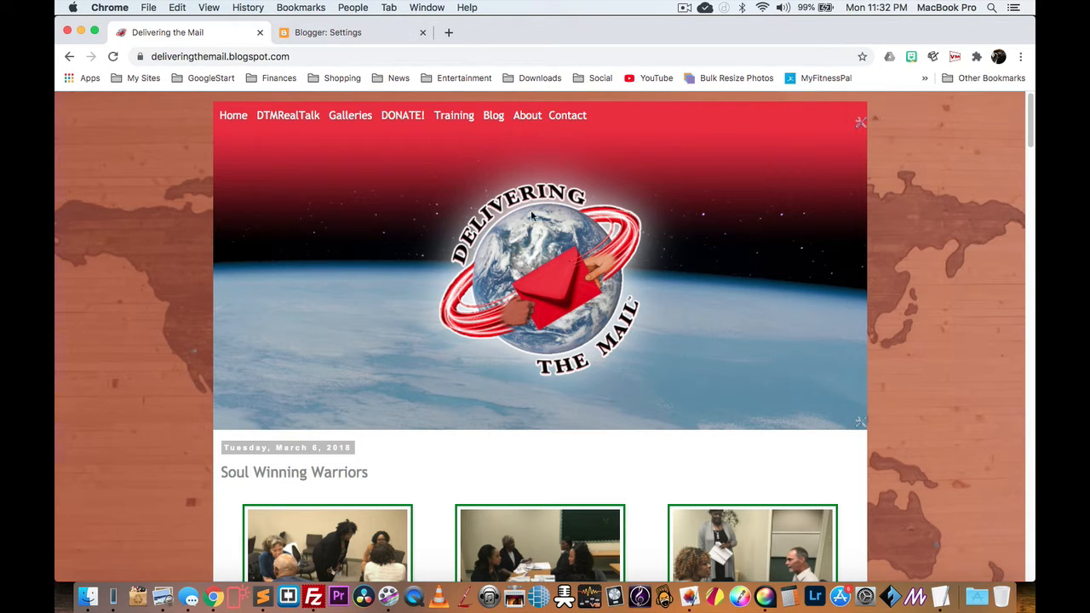
Step: Scroll through the Soul Winning Warriors post, then switch to the 'Blogger: Settings' tab
{"action": "scroll", "coordinate": [657, 176], "scroll_direction": "down", "scroll_amount": 5}
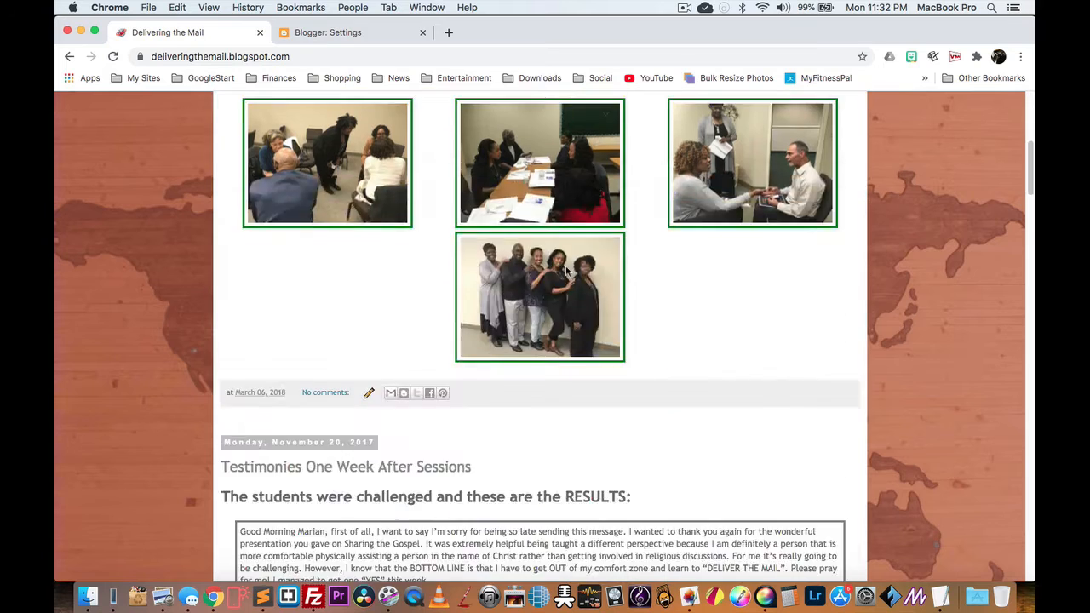
{"action": "scroll", "coordinate": [565, 265], "scroll_direction": "up", "scroll_amount": 5}
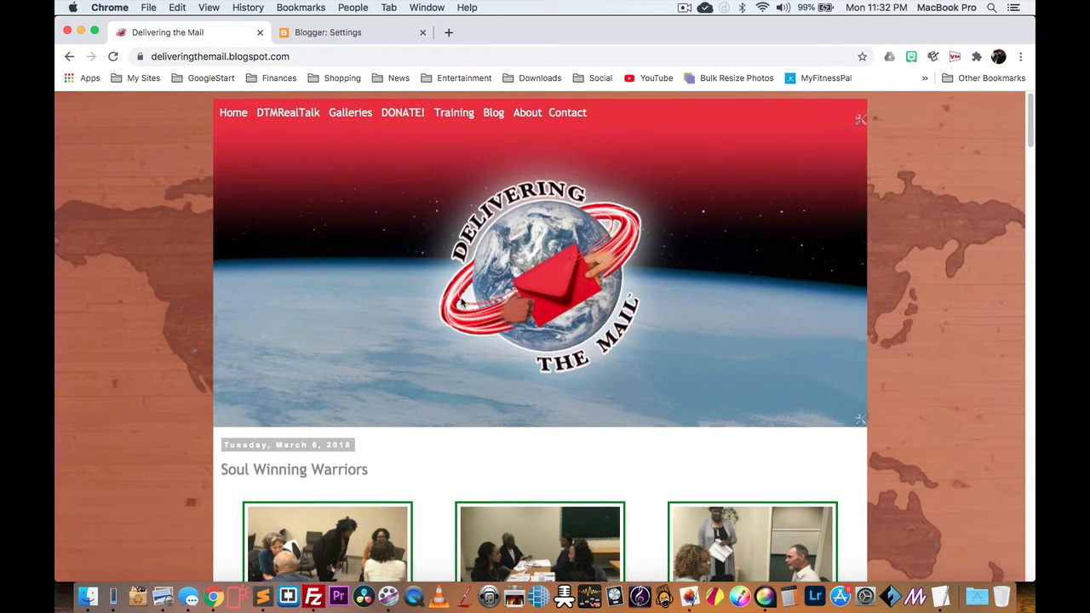
{"action": "scroll", "coordinate": [460, 301], "scroll_direction": "down", "scroll_amount": 3}
{"action": "scroll", "coordinate": [460, 302], "scroll_direction": "up", "scroll_amount": 3}
{"action": "scroll", "coordinate": [606, 302], "scroll_direction": "down", "scroll_amount": 3}
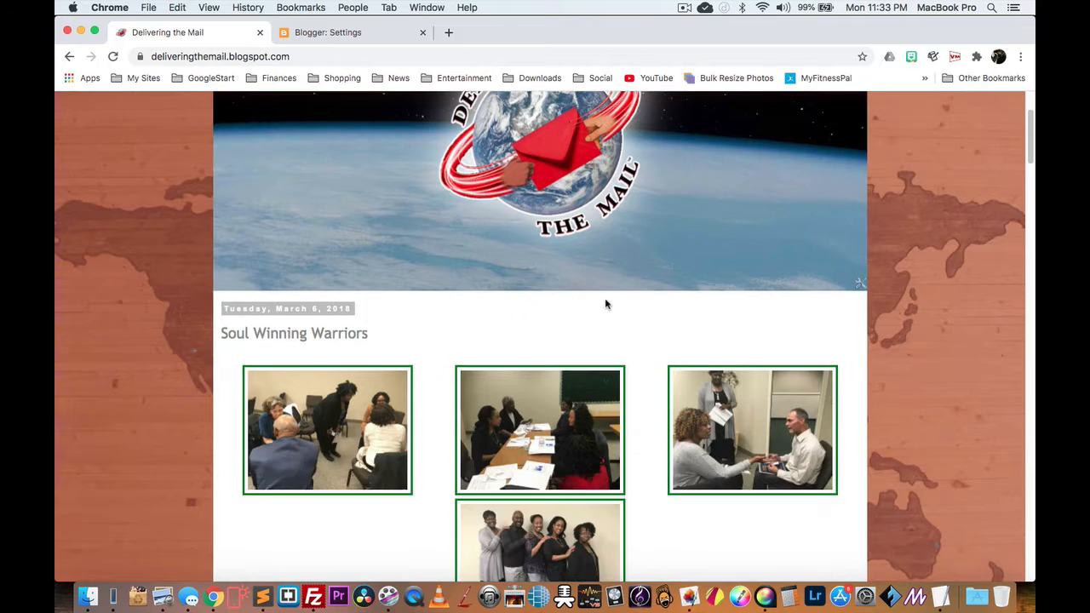
{"action": "scroll", "coordinate": [490, 246], "scroll_direction": "up", "scroll_amount": 3}
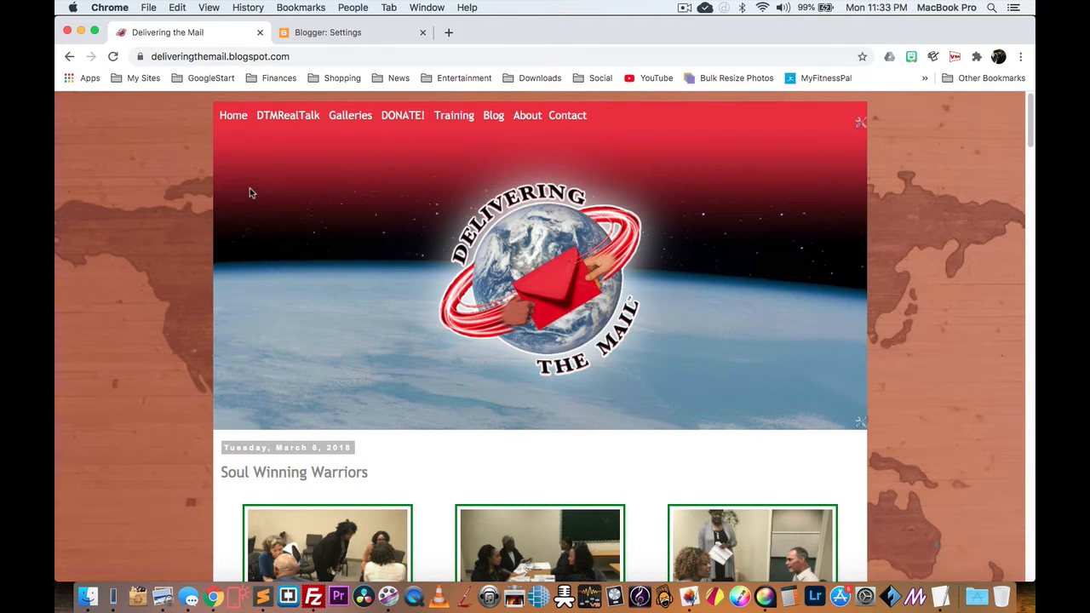
{"action": "scroll", "coordinate": [467, 315], "scroll_direction": "down", "scroll_amount": 3}
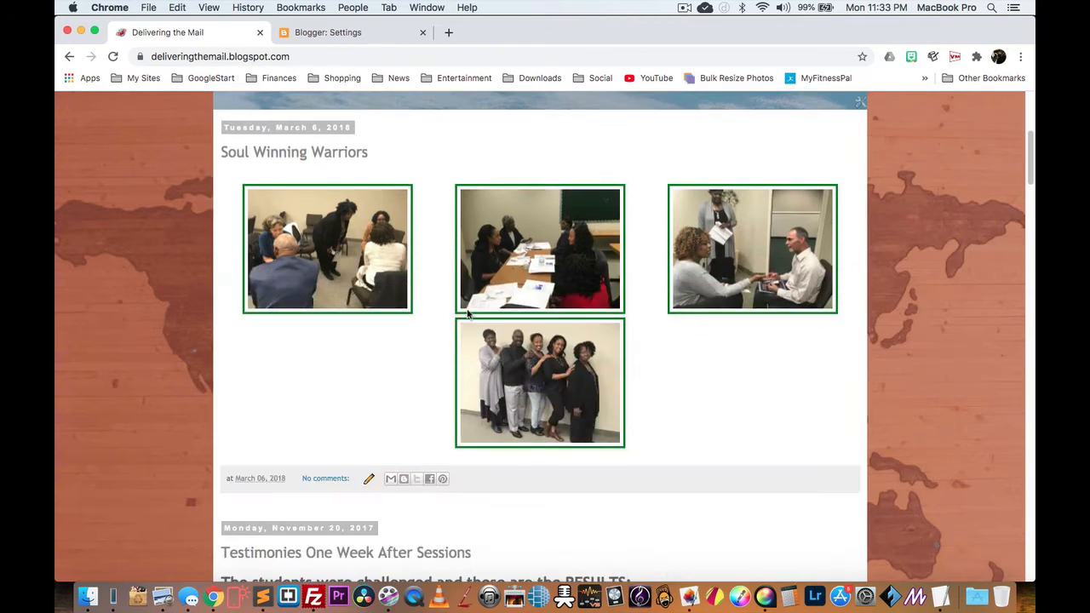
{"action": "scroll", "coordinate": [467, 315], "scroll_direction": "up", "scroll_amount": 3}
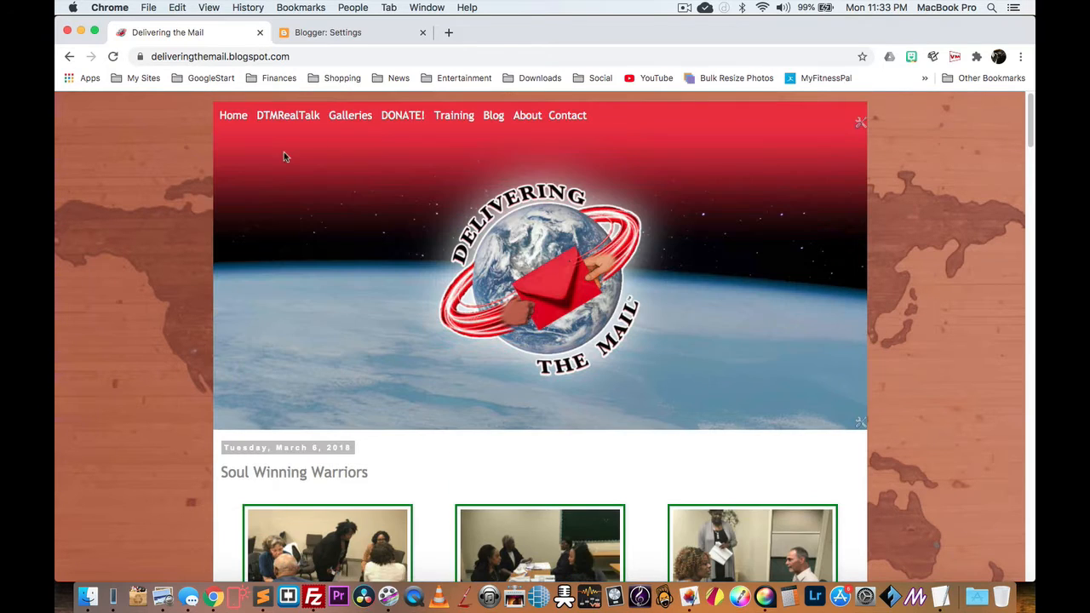
{"action": "left_click", "coordinate": [348, 40]}
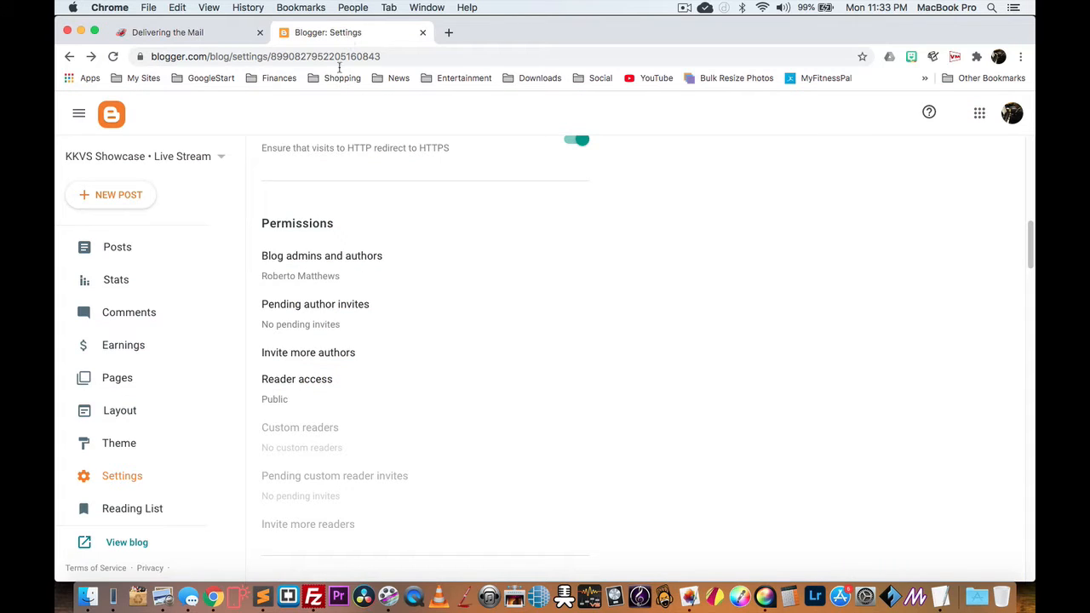
Step: Switch the Blogger settings from KKVS Showcase to the Delivering the Mail blog via the blog selector
{"action": "left_click", "coordinate": [205, 34]}
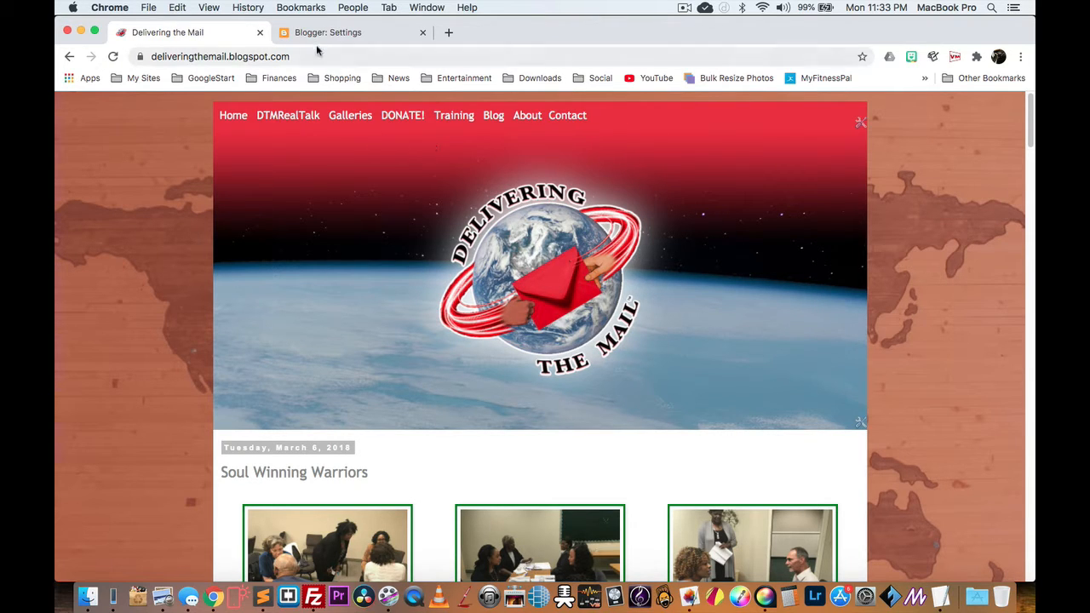
{"action": "left_click", "coordinate": [347, 34]}
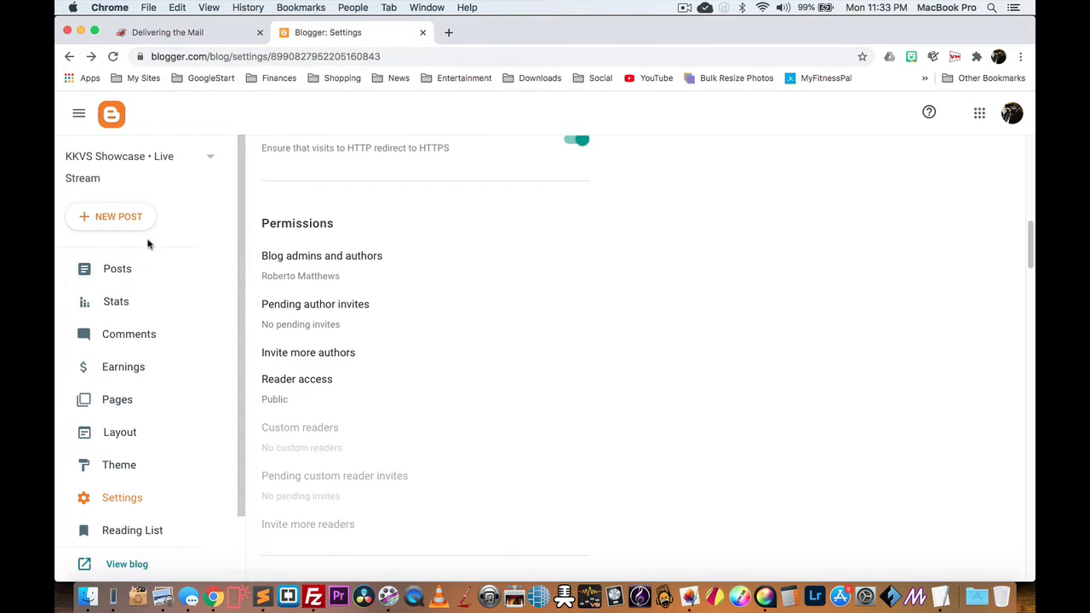
{"action": "left_click", "coordinate": [178, 159]}
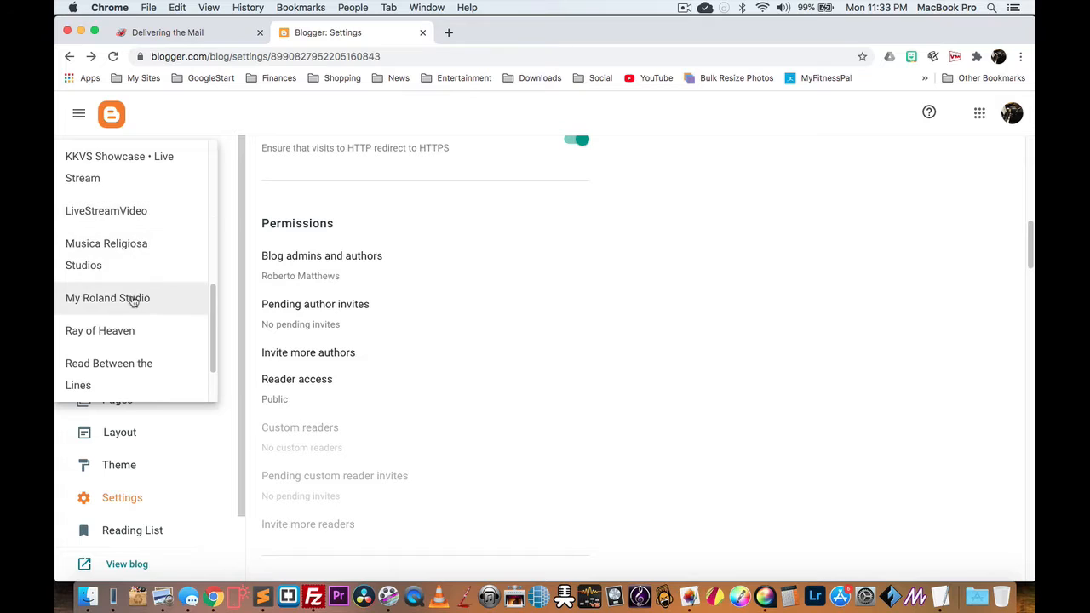
{"action": "scroll", "coordinate": [128, 264], "scroll_direction": "up", "scroll_amount": 3}
{"action": "scroll", "coordinate": [122, 282], "scroll_direction": "down", "scroll_amount": 3}
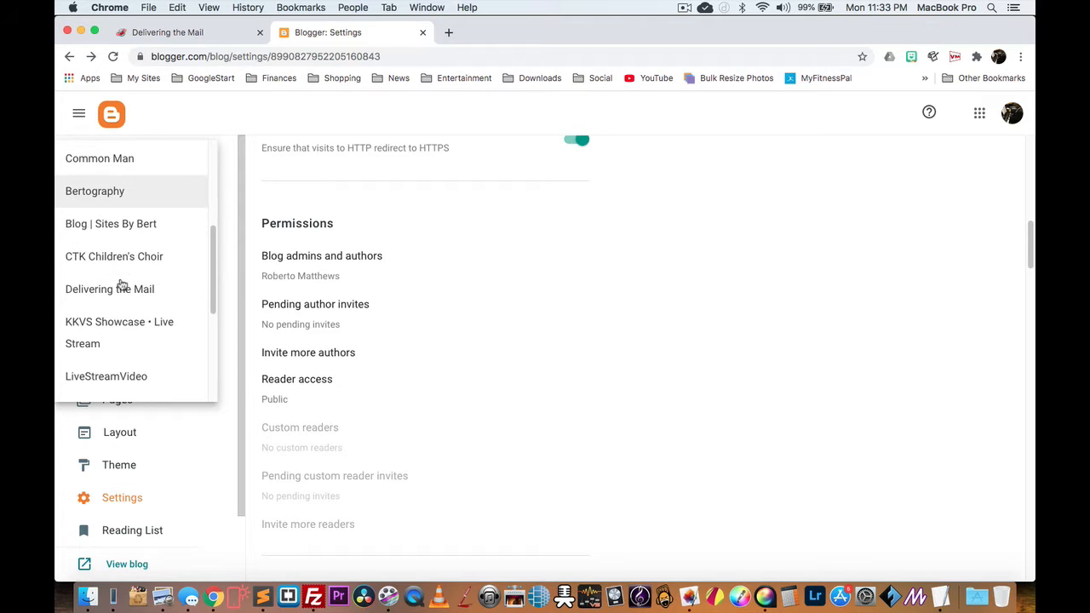
{"action": "scroll", "coordinate": [117, 365], "scroll_direction": "down", "scroll_amount": 2}
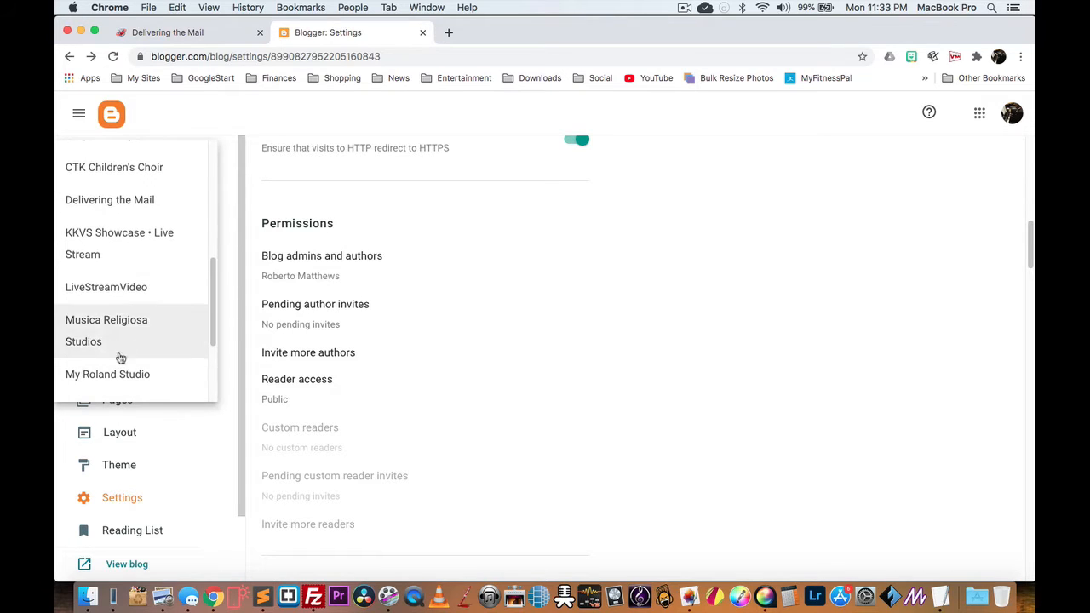
{"action": "left_click", "coordinate": [134, 201]}
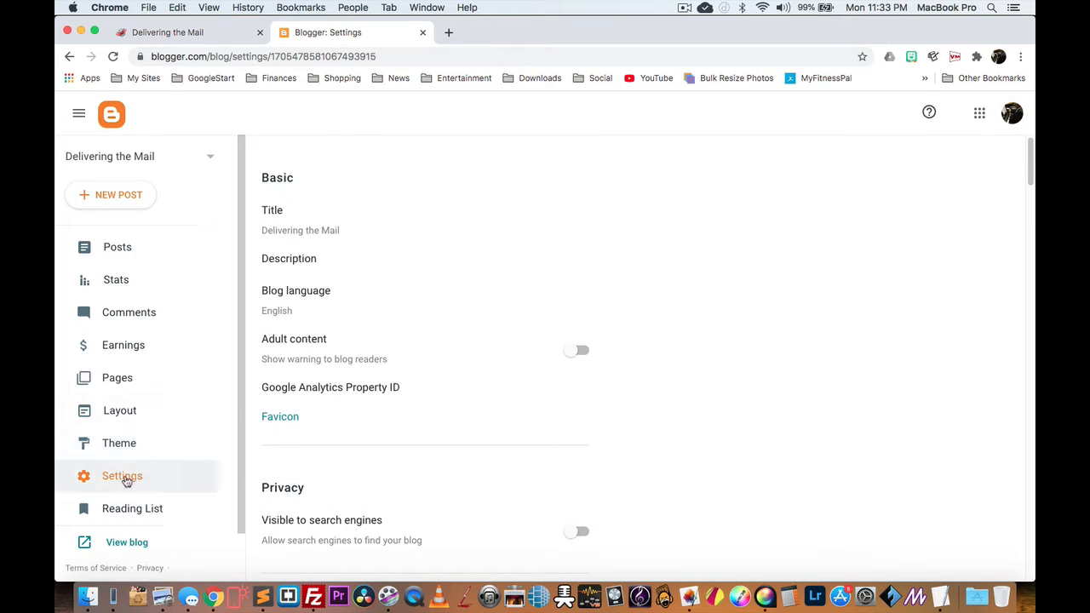
Step: Remove the invite from Pending author invites under Permissions and save
{"action": "scroll", "coordinate": [374, 347], "scroll_direction": "down", "scroll_amount": 3}
{"action": "scroll", "coordinate": [373, 347], "scroll_direction": "down", "scroll_amount": 2}
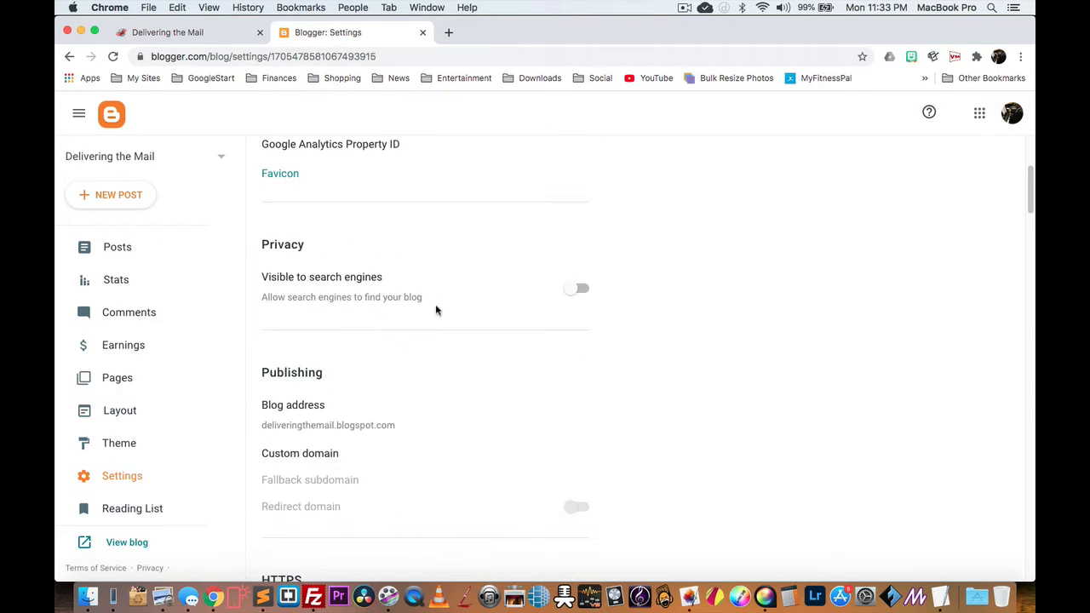
{"action": "scroll", "coordinate": [390, 339], "scroll_direction": "down", "scroll_amount": 5}
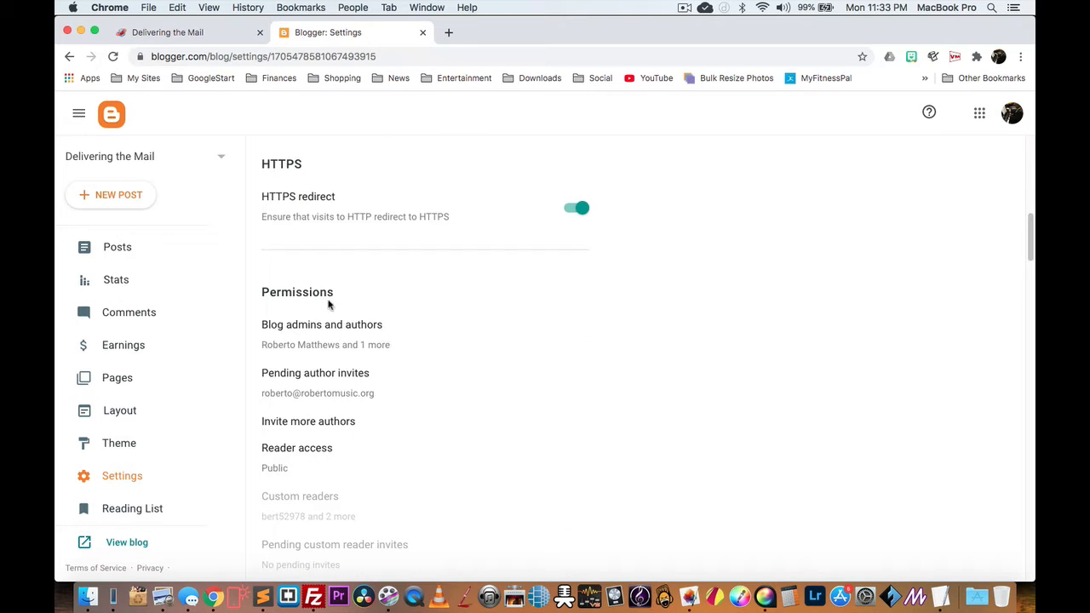
{"action": "left_click", "coordinate": [343, 380]}
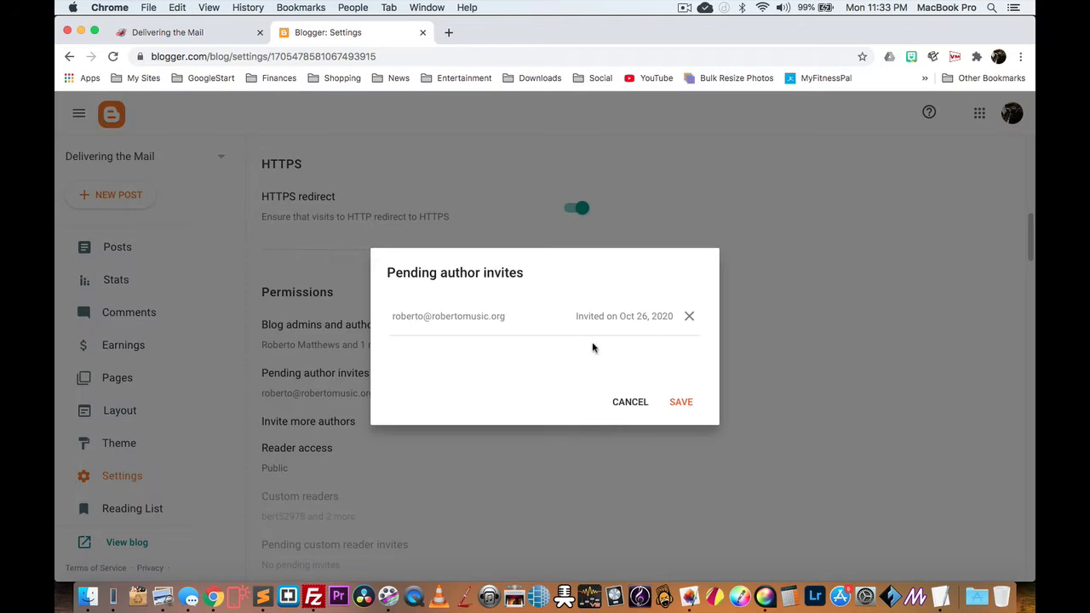
{"action": "left_click", "coordinate": [688, 330]}
{"action": "left_click", "coordinate": [643, 402]}
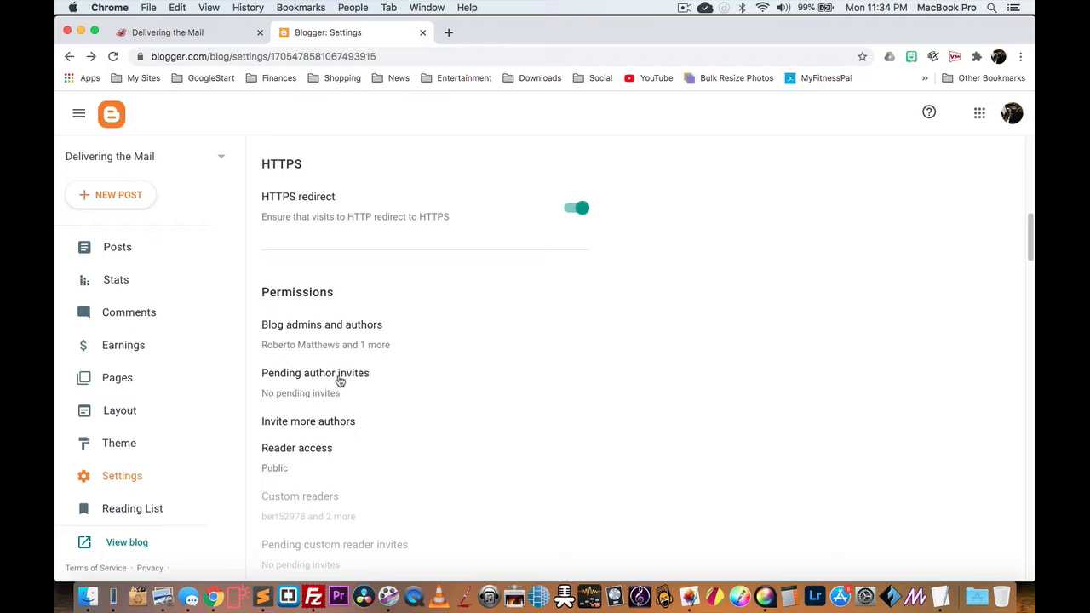
Step: Invite the contributor's Gmail address as an author, send it, and open an incognito window
{"action": "left_click", "coordinate": [311, 429]}
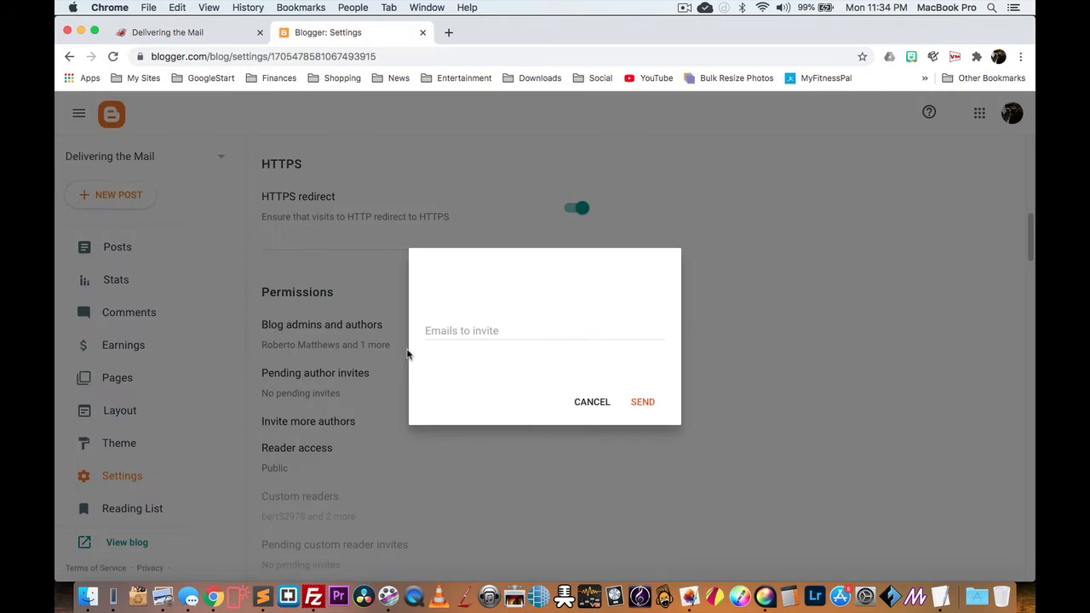
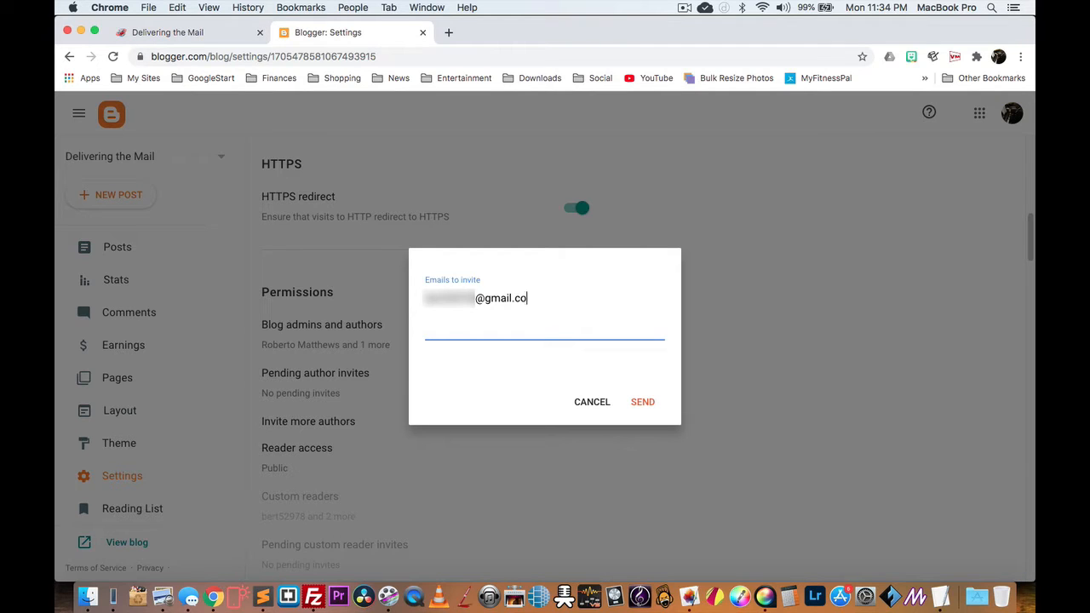
{"action": "left_click", "coordinate": [645, 404]}
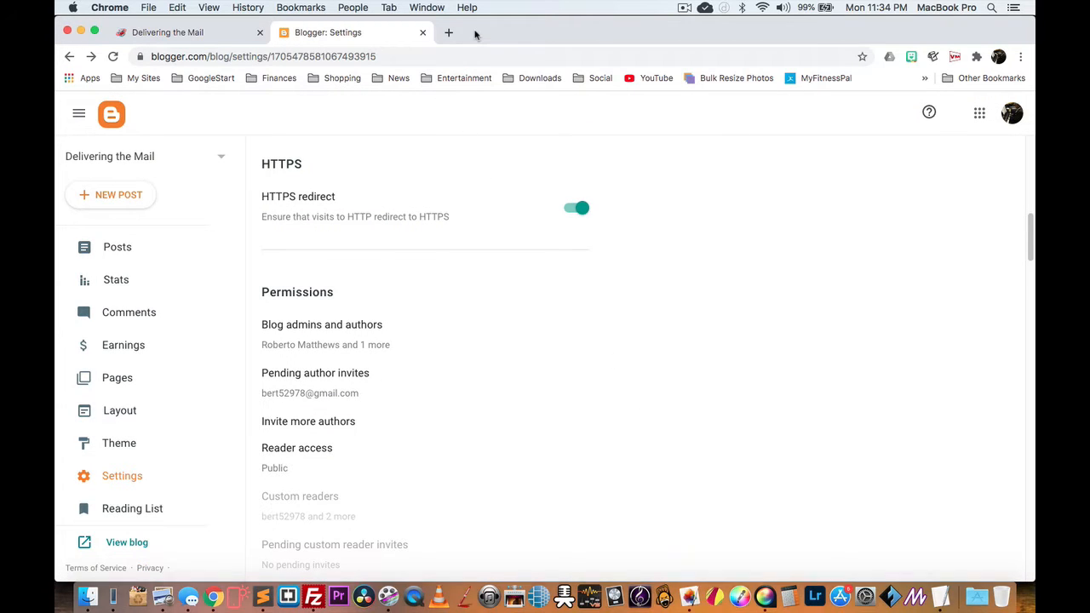
{"action": "key", "text": "super+shift+n"}
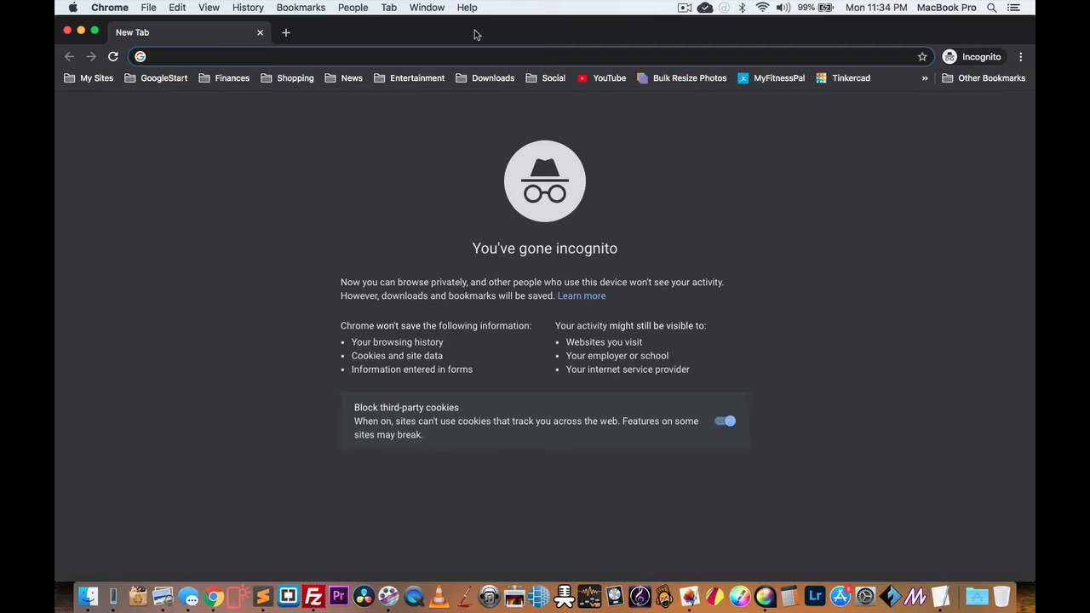
Step: Go to gmail.com, open the Blogger invitation email and follow Accept invitation
{"action": "type", "text": "gmail.com"}
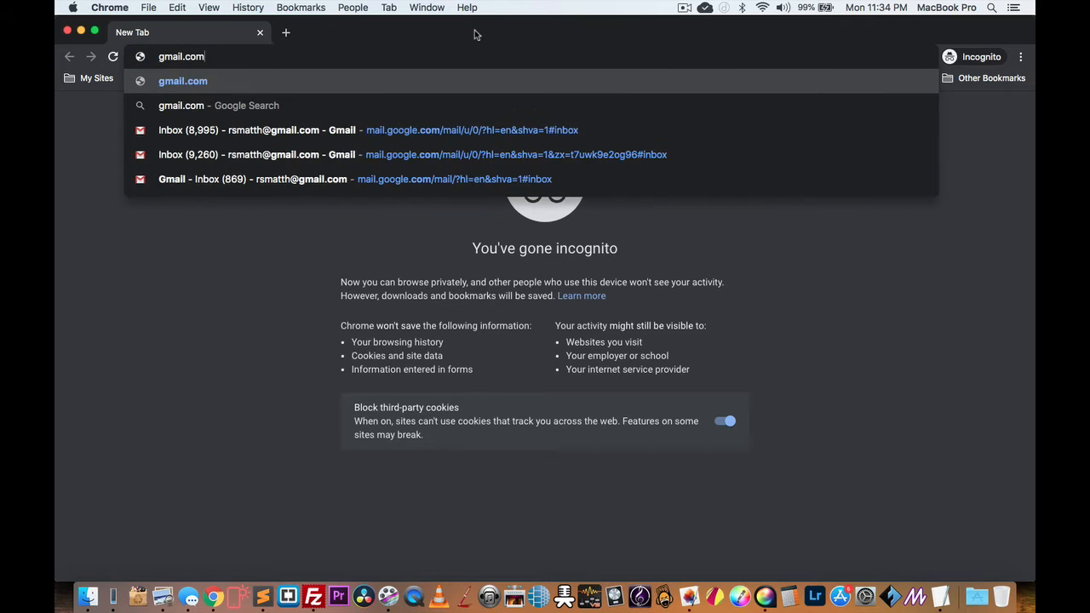
{"action": "key", "text": "Return"}
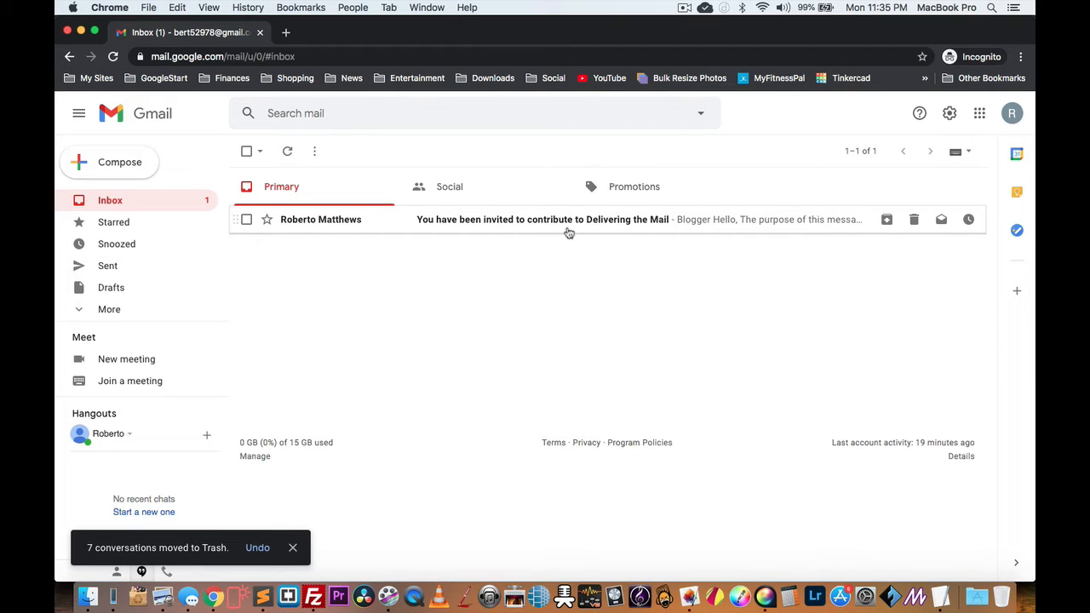
{"action": "left_click", "coordinate": [508, 223]}
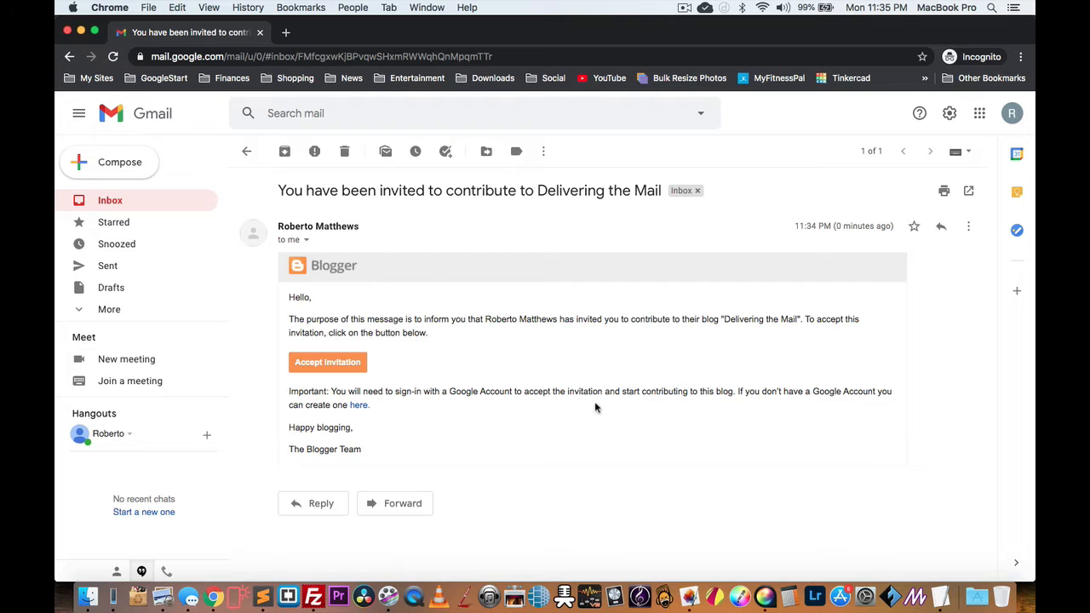
{"action": "left_click", "coordinate": [327, 362]}
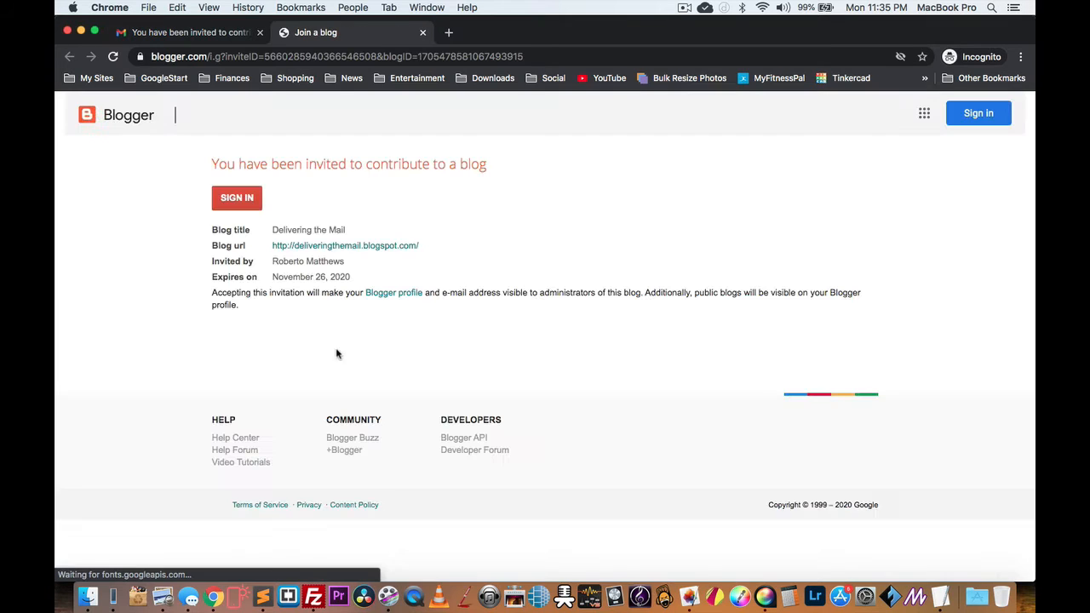
Step: Sign in, accept the invitation to join Delivering the Mail, then close the incognito window
{"action": "left_click", "coordinate": [246, 199]}
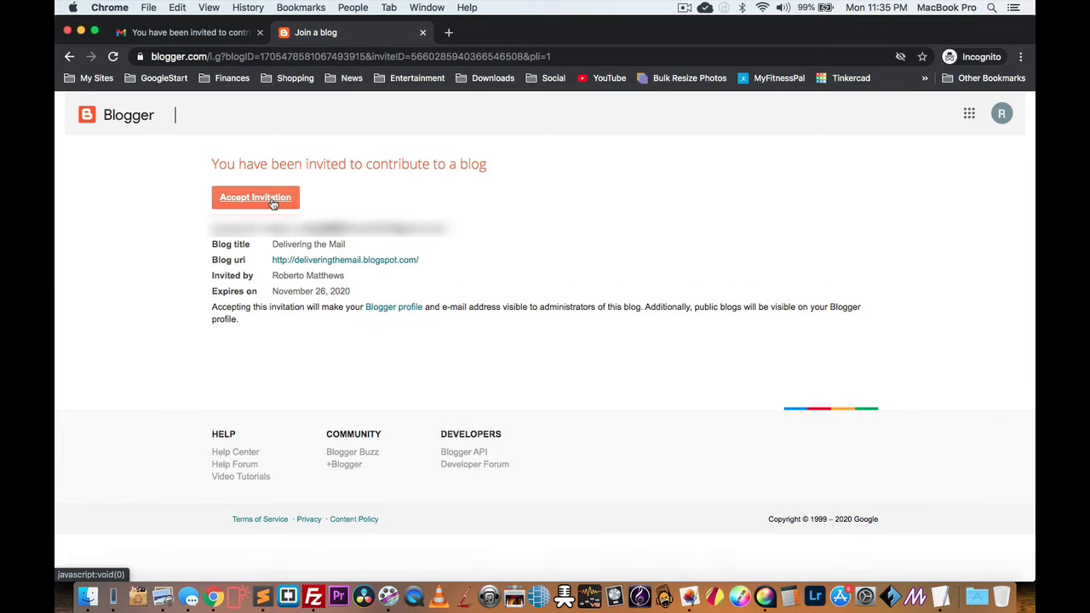
{"action": "left_click", "coordinate": [272, 203]}
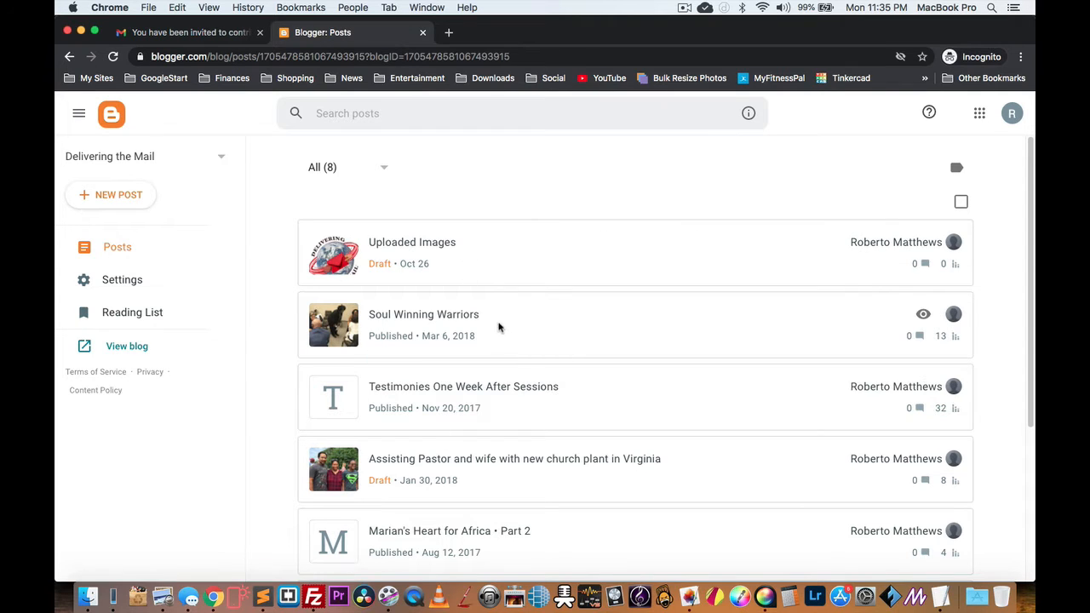
{"action": "left_click", "coordinate": [261, 33]}
{"action": "left_click", "coordinate": [260, 33]}
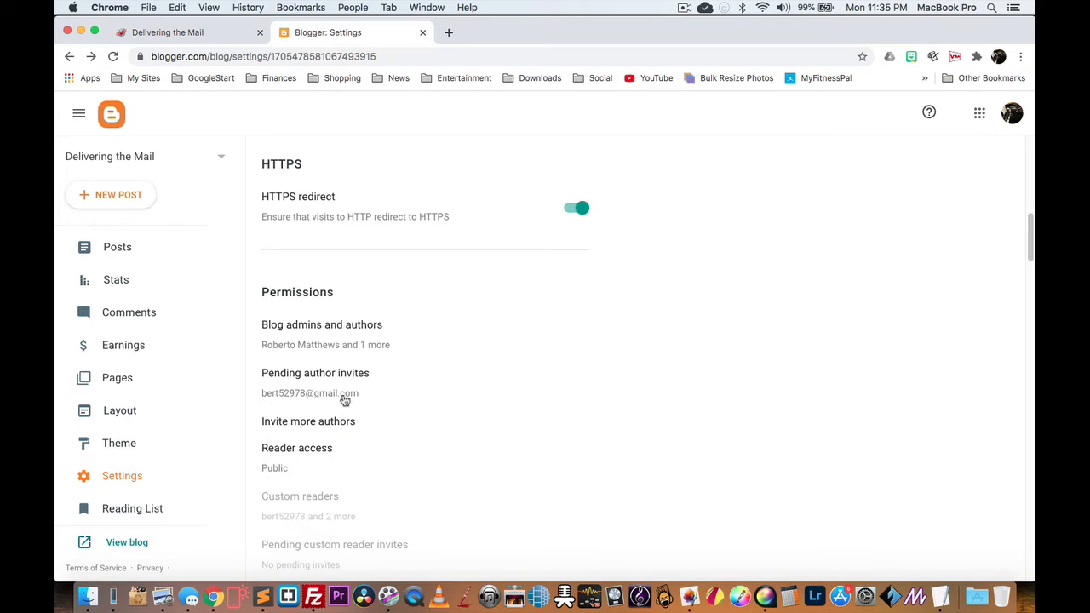
Step: Reload Settings and confirm the second user is an Author under Blog admins and authors, cancelling without changes
{"action": "left_click", "coordinate": [113, 57]}
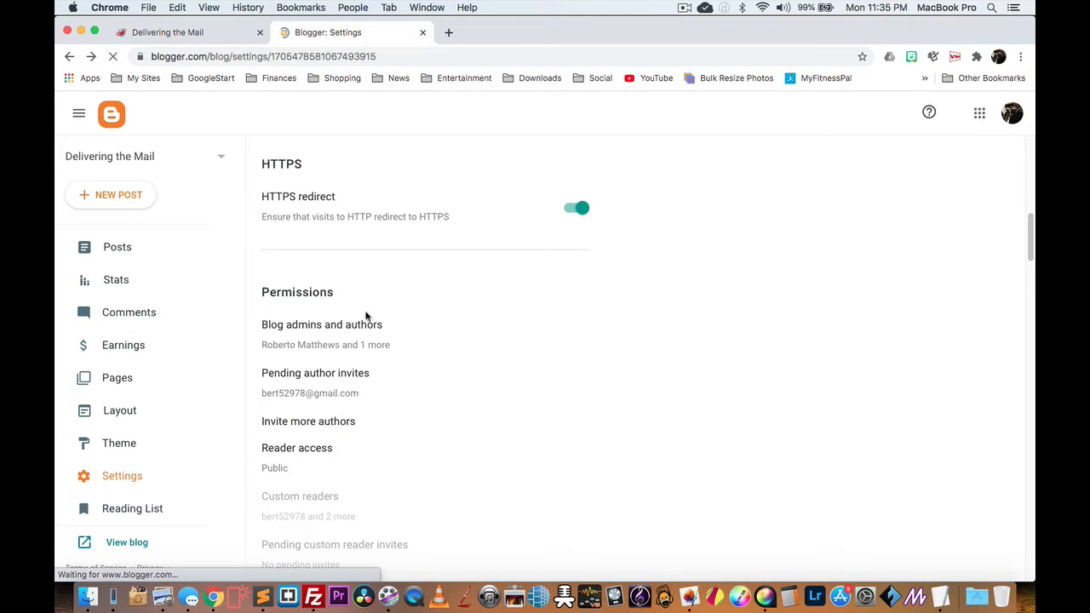
{"action": "scroll", "coordinate": [311, 411], "scroll_direction": "down", "scroll_amount": 10}
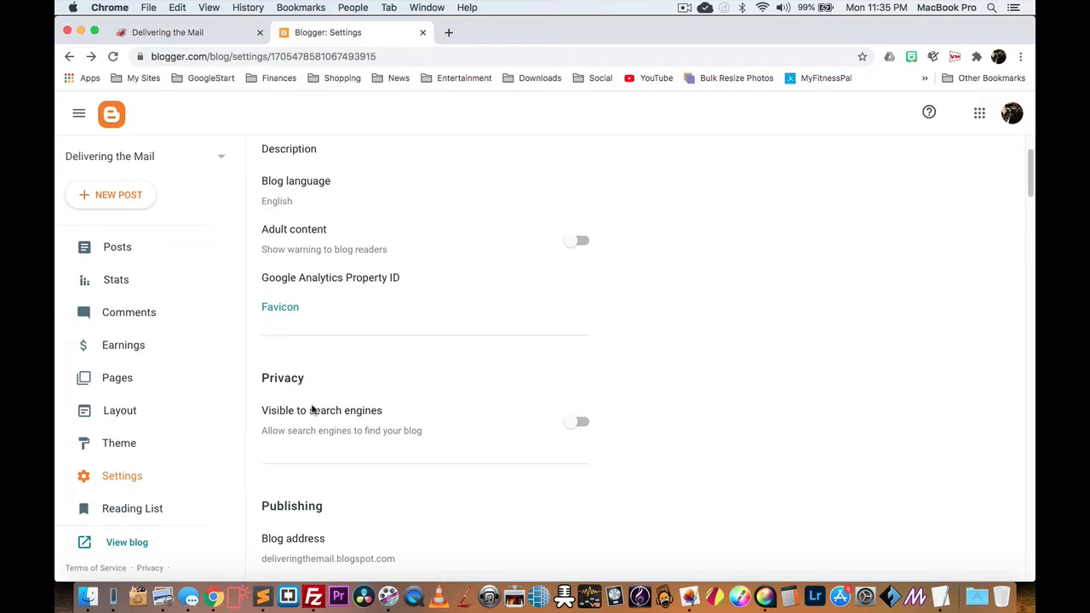
{"action": "scroll", "coordinate": [333, 420], "scroll_direction": "down", "scroll_amount": 1}
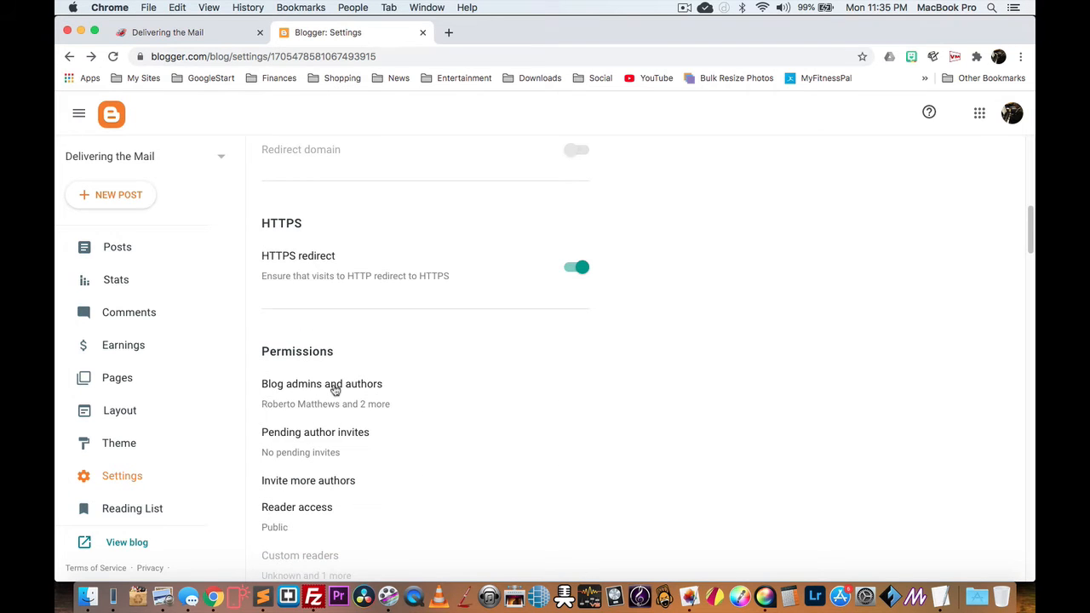
{"action": "left_click", "coordinate": [333, 385]}
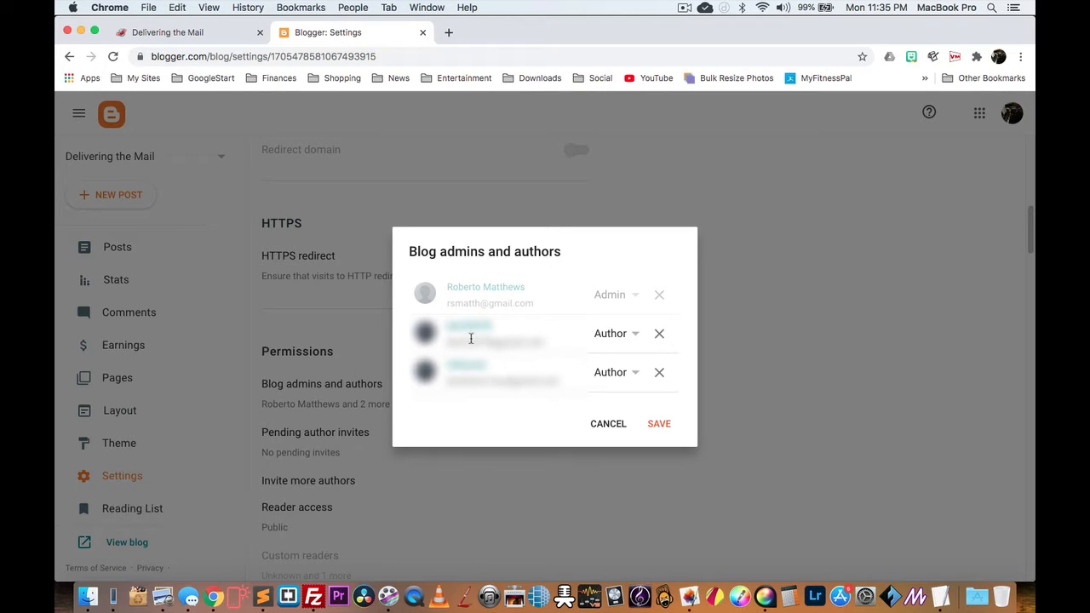
{"action": "left_click", "coordinate": [631, 336]}
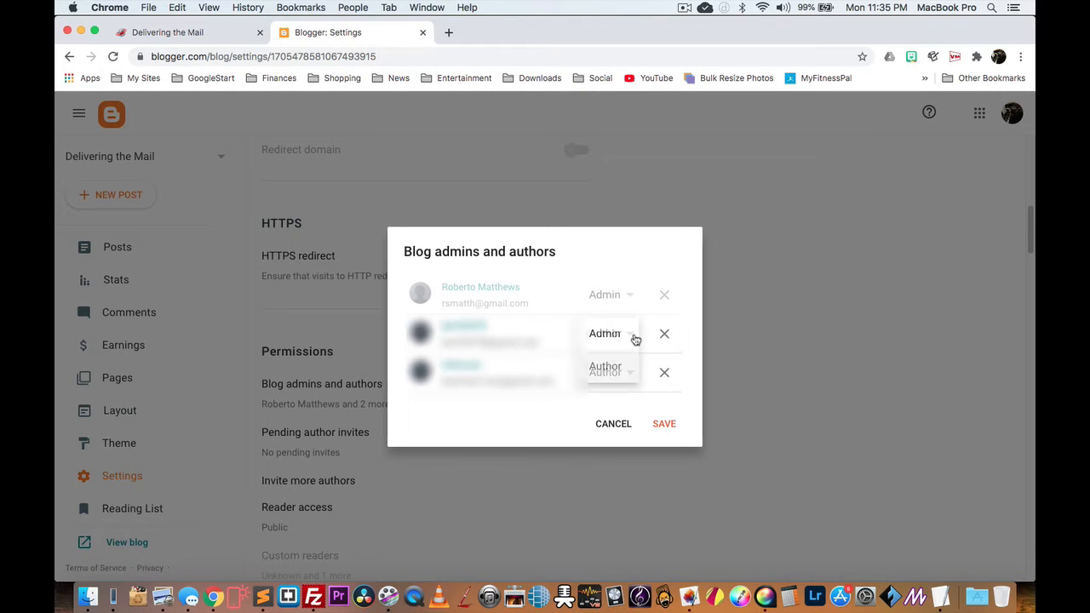
{"action": "left_click", "coordinate": [615, 375]}
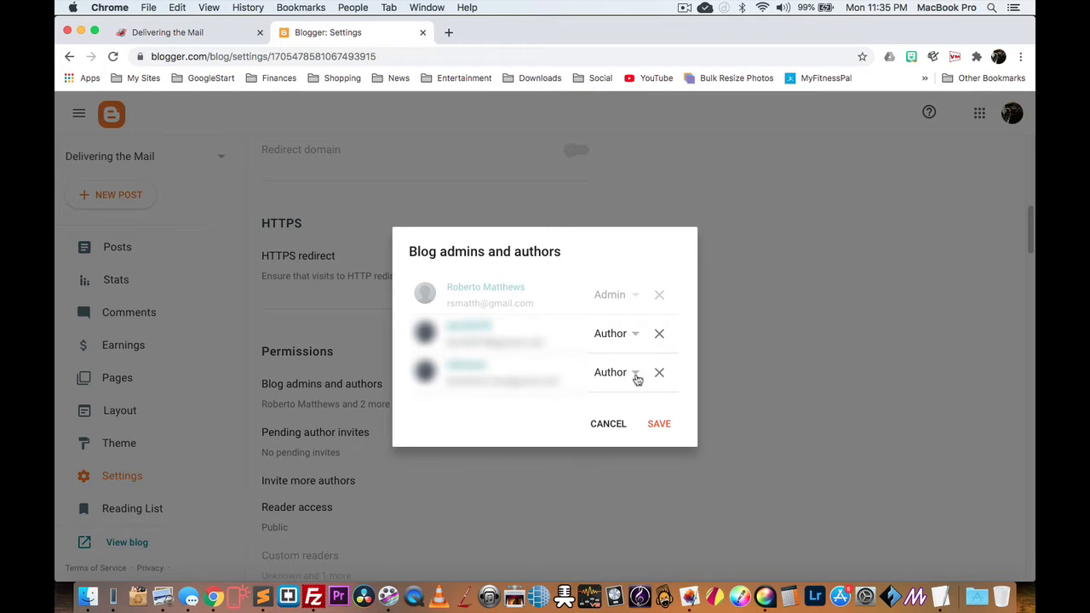
{"action": "left_click", "coordinate": [610, 430]}
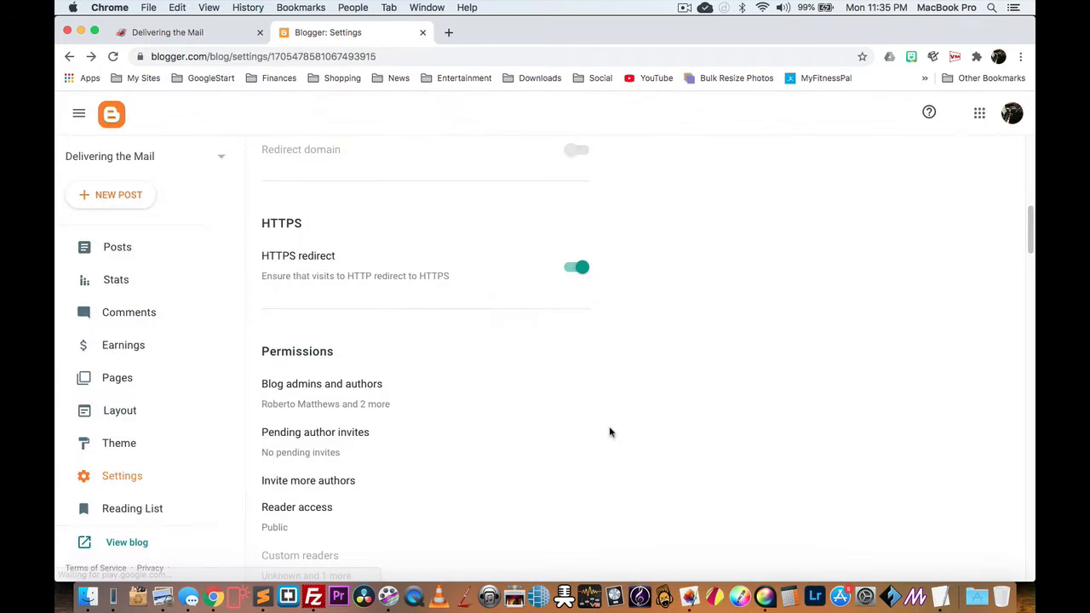
{"action": "left_click", "coordinate": [217, 36]}
{"action": "left_click", "coordinate": [316, 33]}
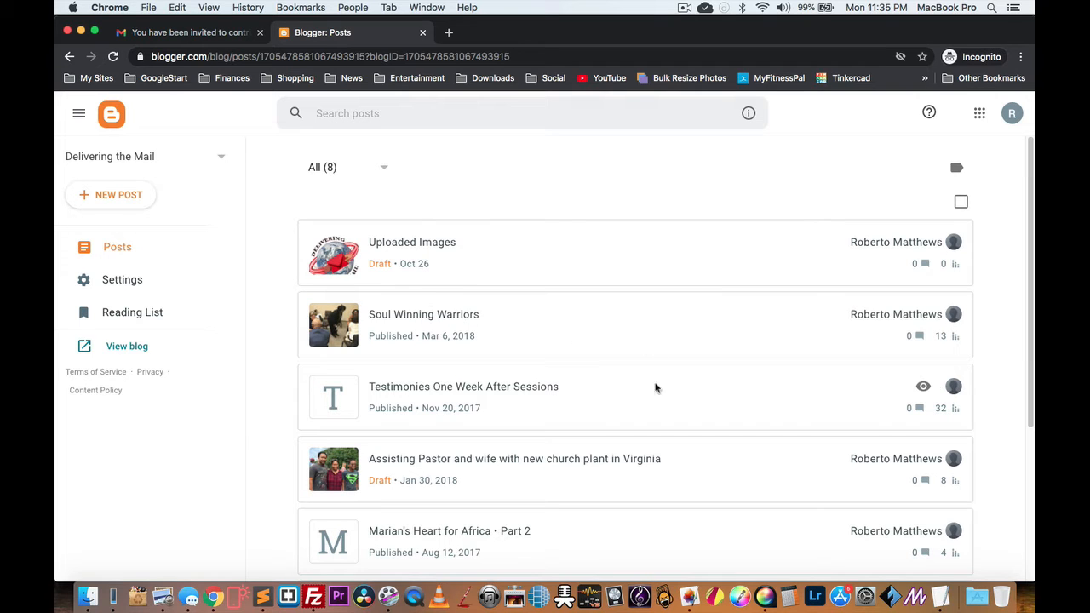
Step: View the published Soul Winning Warriors post, close it, and start a New Post
{"action": "left_click", "coordinate": [924, 315]}
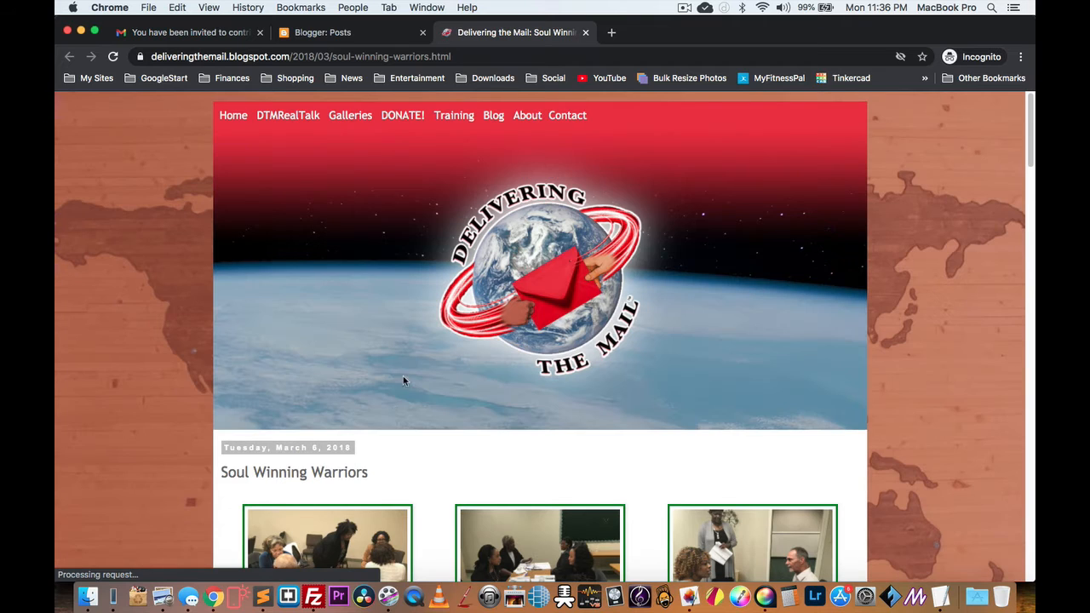
{"action": "left_click", "coordinate": [585, 32]}
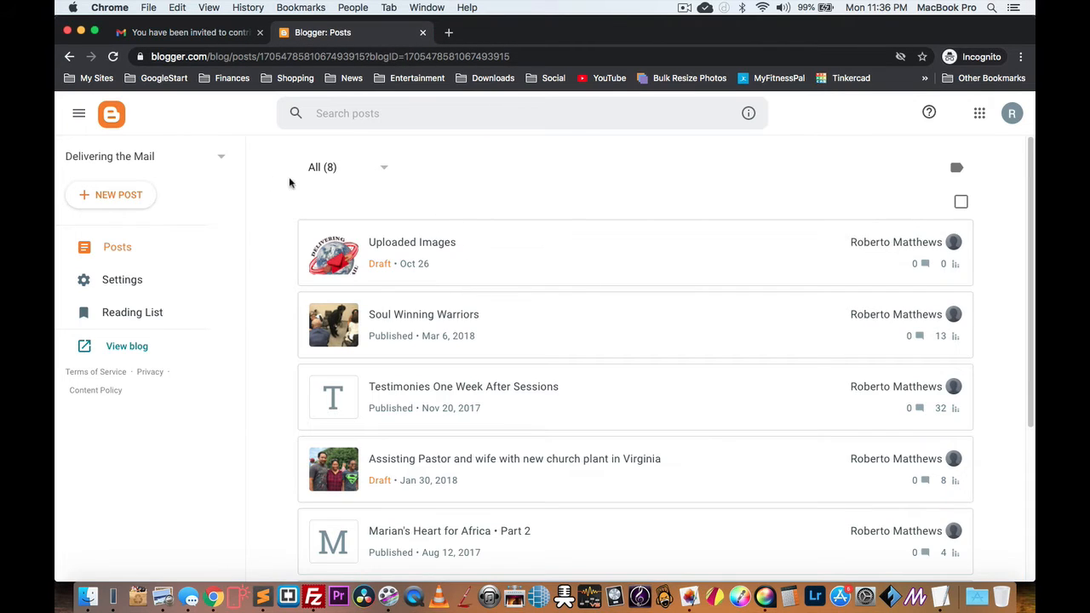
{"action": "left_click", "coordinate": [119, 196]}
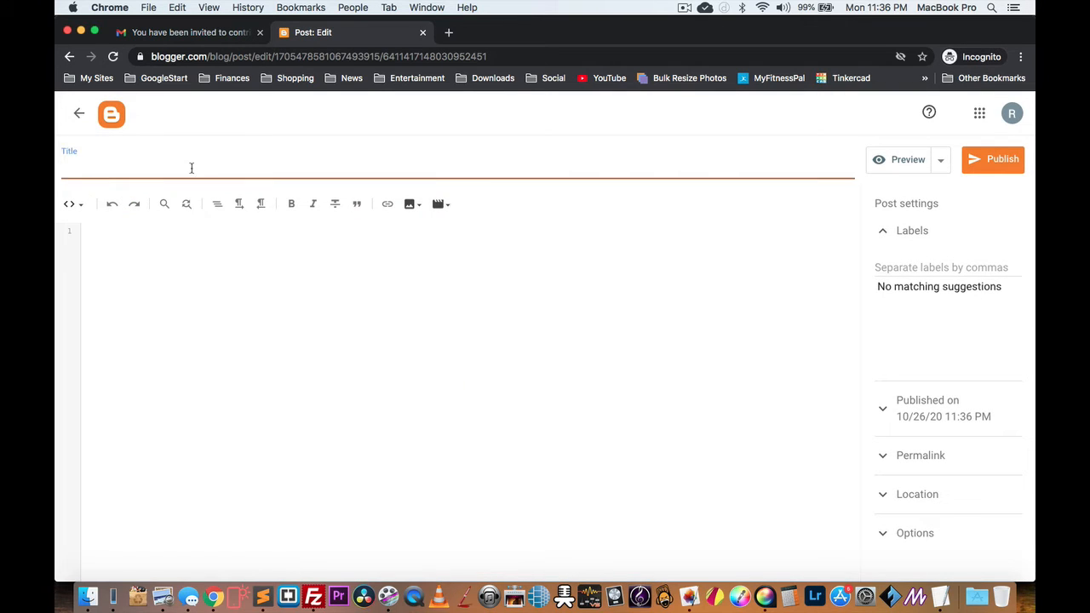
Step: Title the post 'My Test Post' and switch its body editor to Compose view
{"action": "type", "text": "My Test Post"}
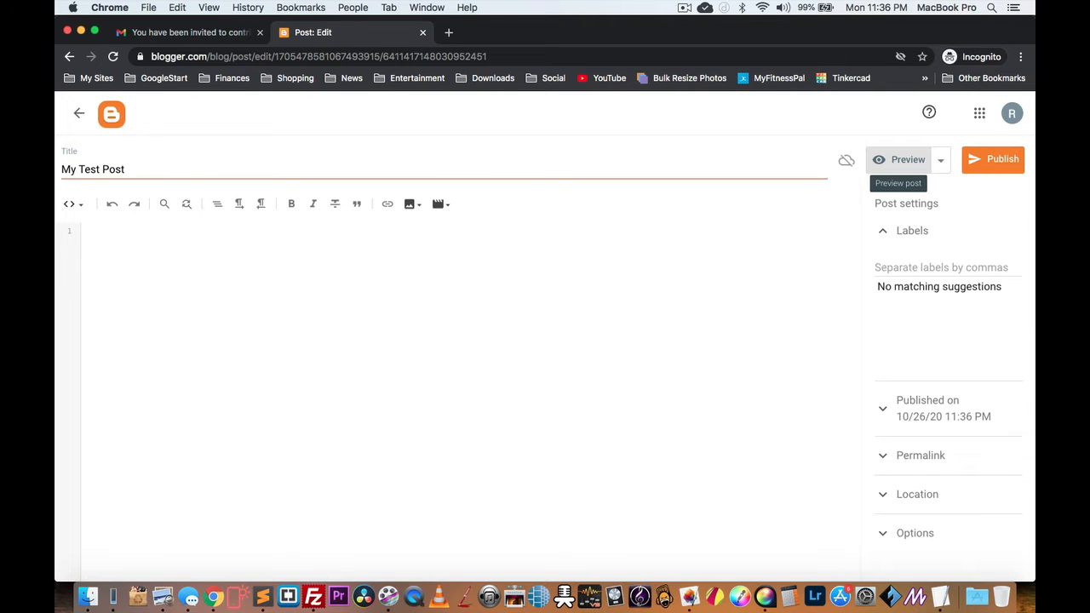
{"action": "left_click", "coordinate": [309, 294]}
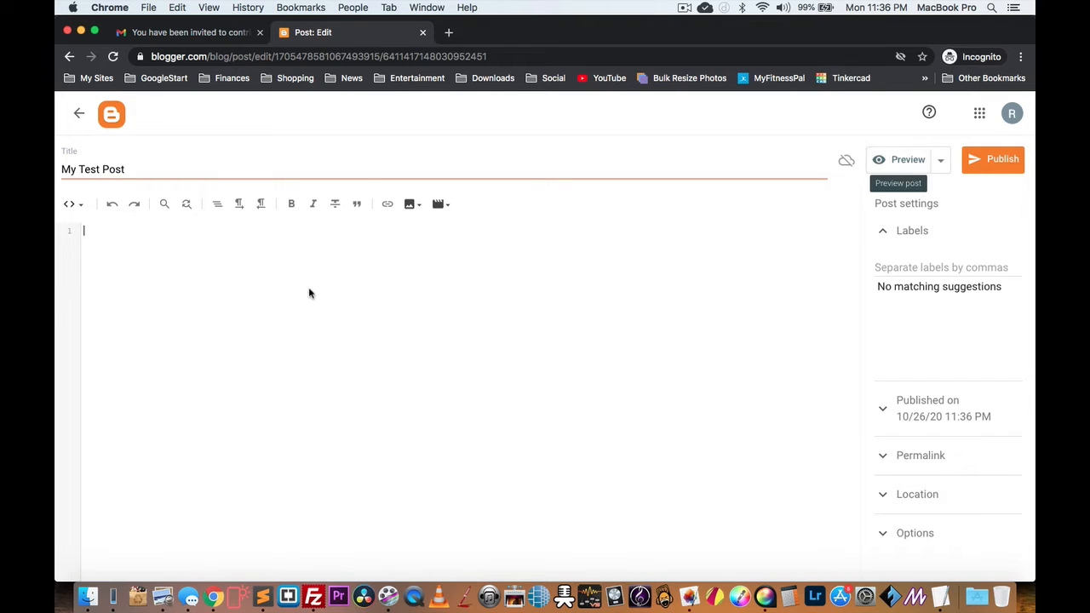
{"action": "left_click", "coordinate": [80, 208]}
{"action": "left_click", "coordinate": [98, 218]}
{"action": "left_click", "coordinate": [73, 204]}
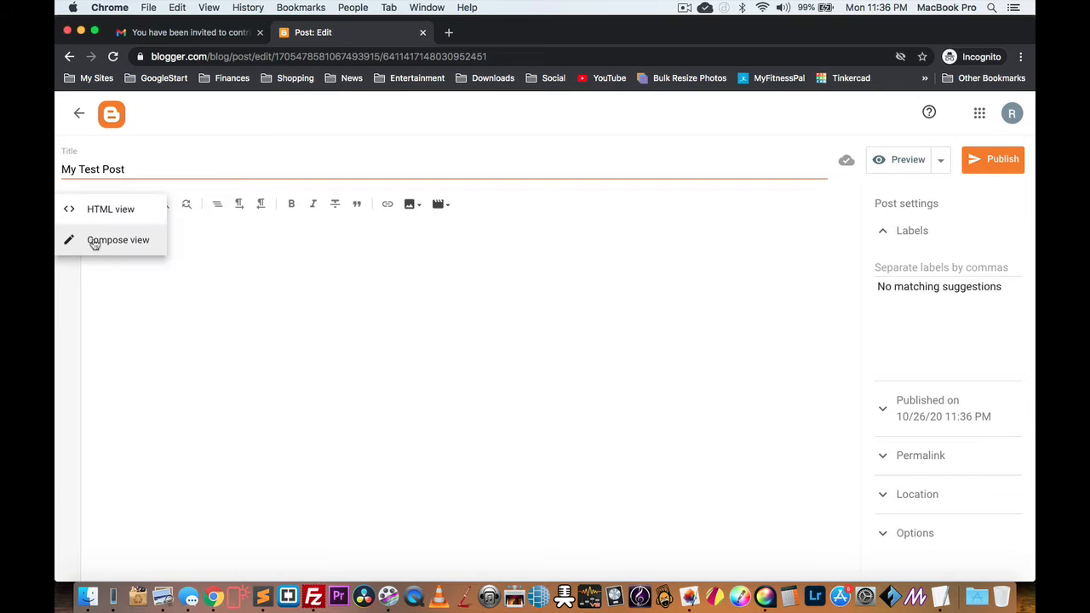
{"action": "left_click", "coordinate": [94, 242]}
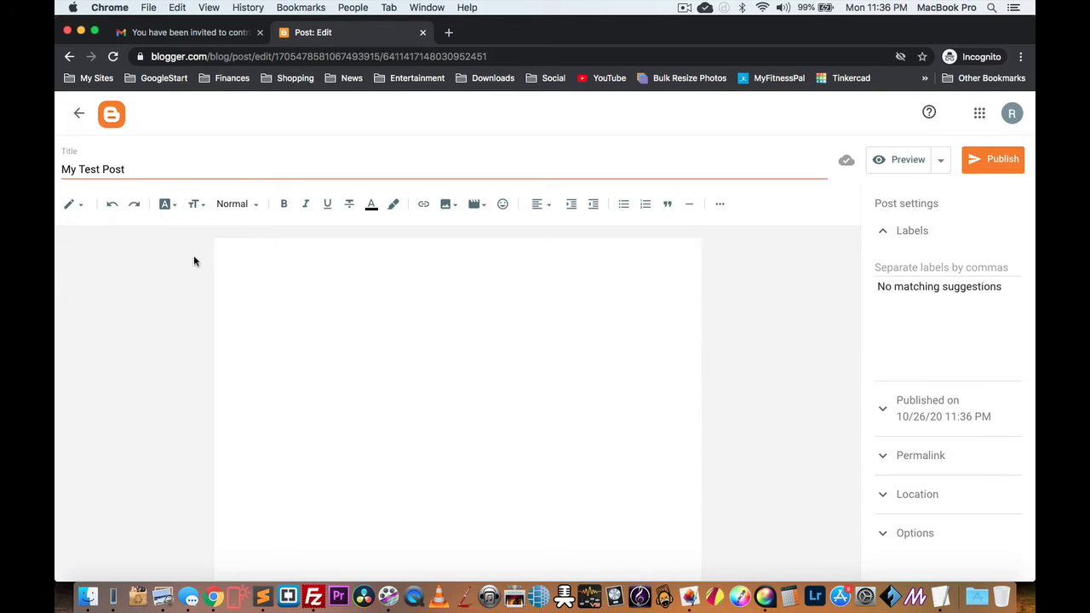
Step: Insert the 1280x720 Unsplash laptop photo into the post body from its URL
{"action": "left_click", "coordinate": [450, 206]}
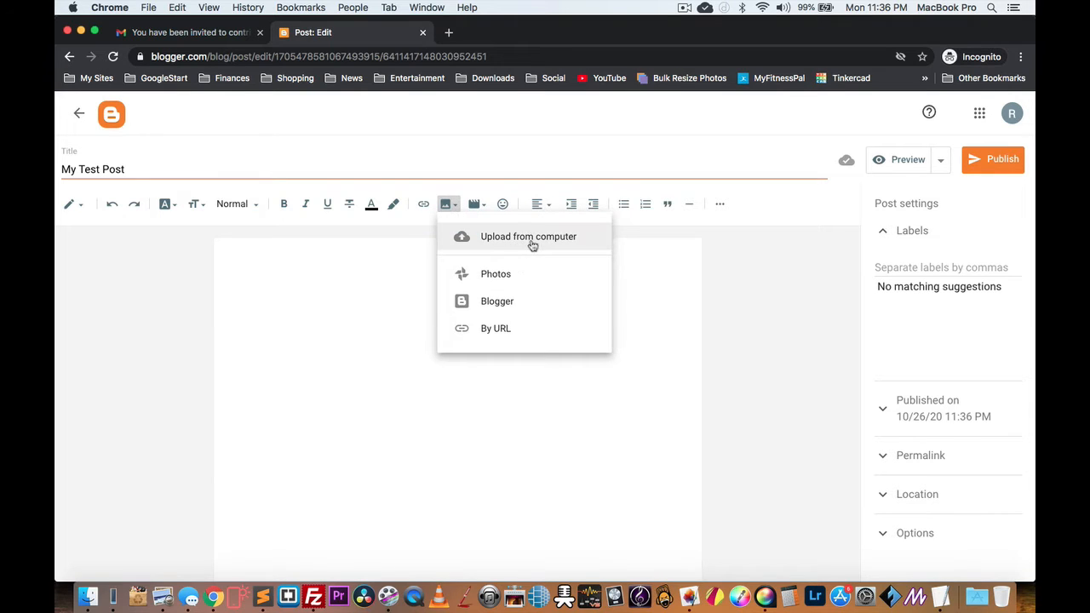
{"action": "left_click", "coordinate": [499, 328]}
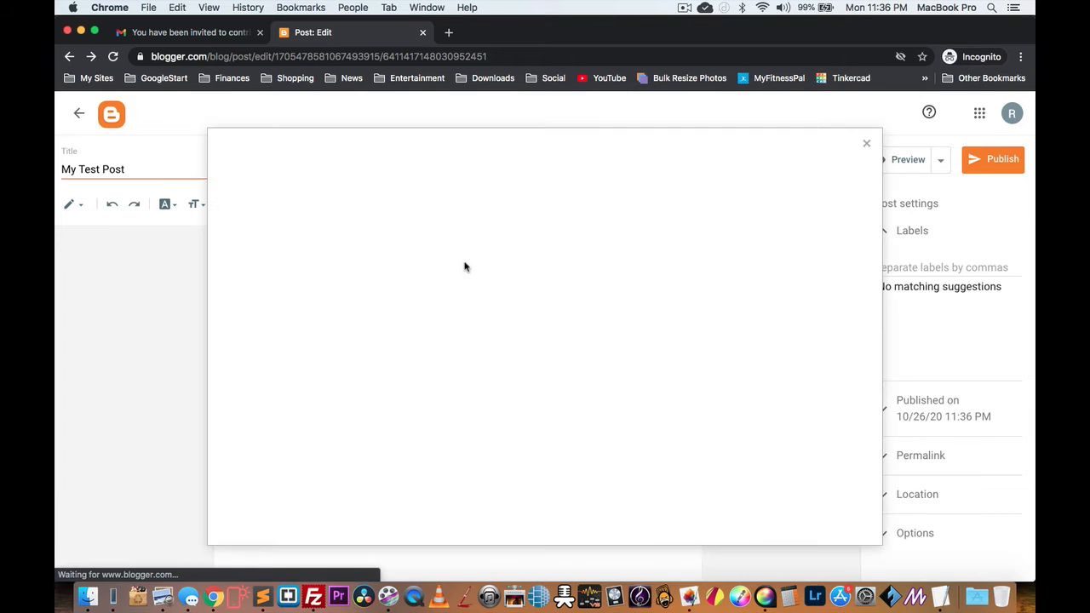
{"action": "left_click", "coordinate": [383, 218]}
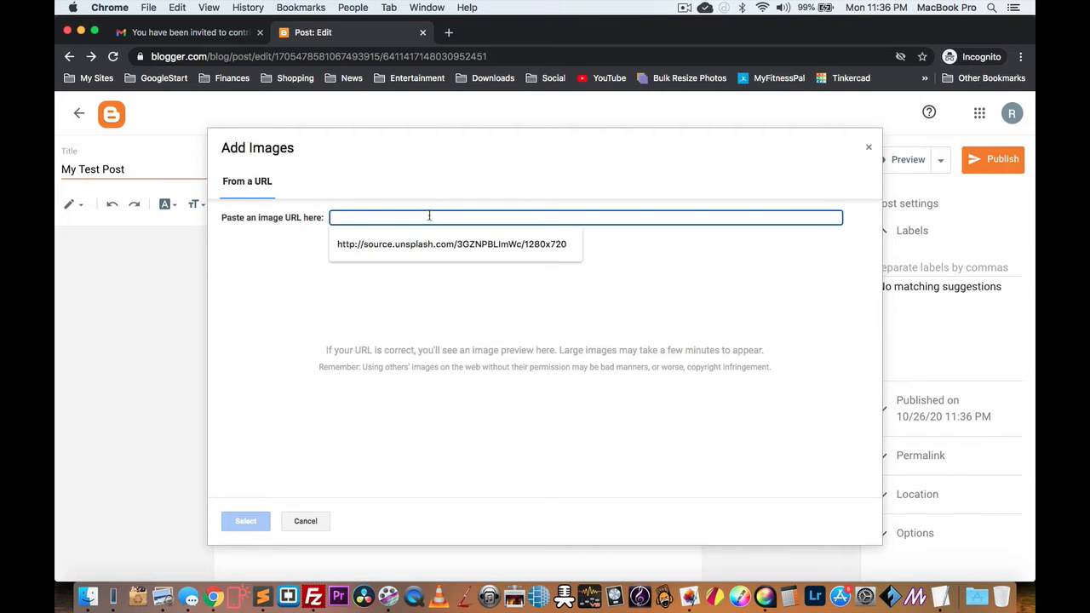
{"action": "left_click", "coordinate": [451, 245]}
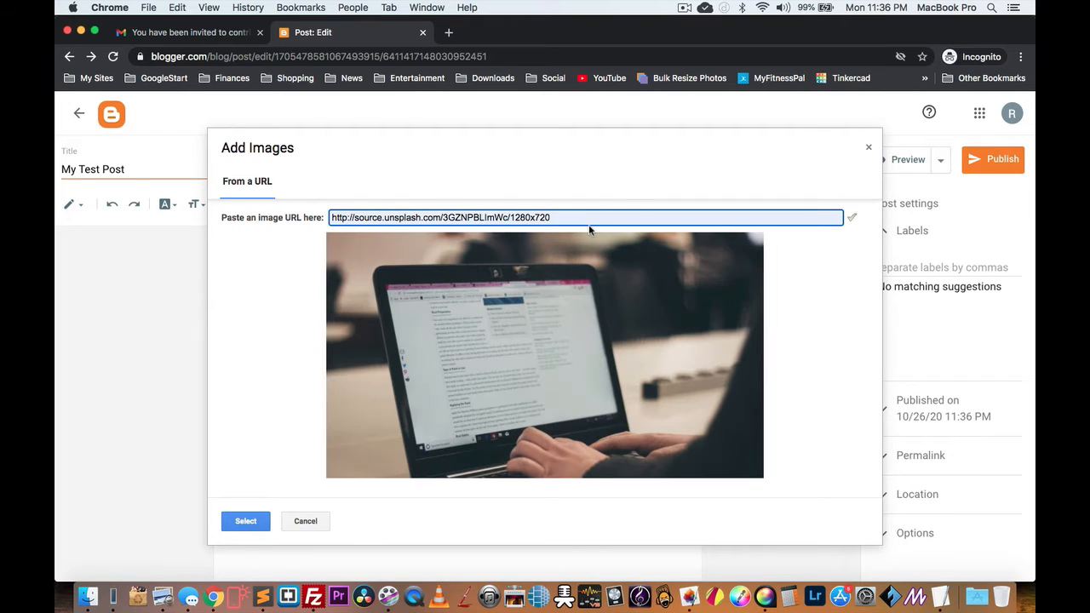
{"action": "left_click", "coordinate": [245, 521]}
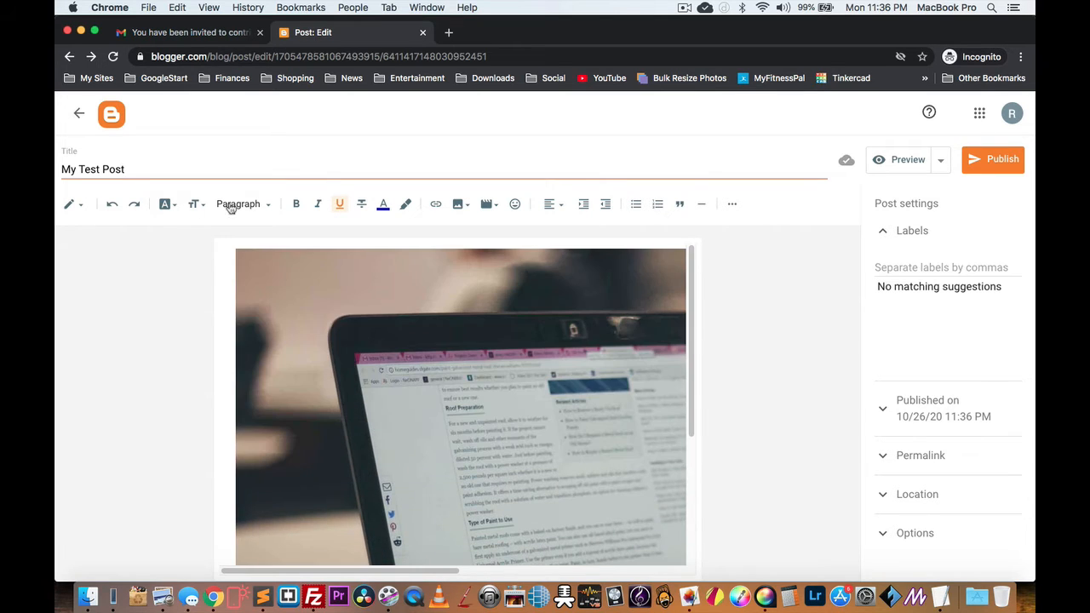
Step: Below the image, add heading 'This Is A Test' and the emergency broadcasting system sentence
{"action": "scroll", "coordinate": [571, 428], "scroll_direction": "down", "scroll_amount": 3}
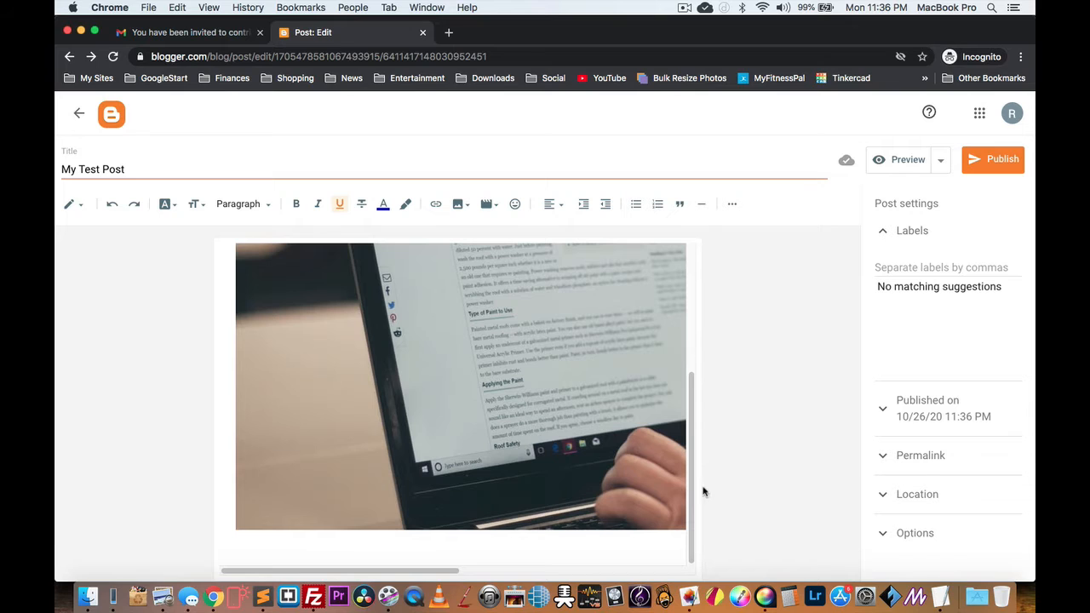
{"action": "left_click_drag", "start_coordinate": [451, 572], "coordinate": [405, 552]}
{"action": "left_click", "coordinate": [261, 210]}
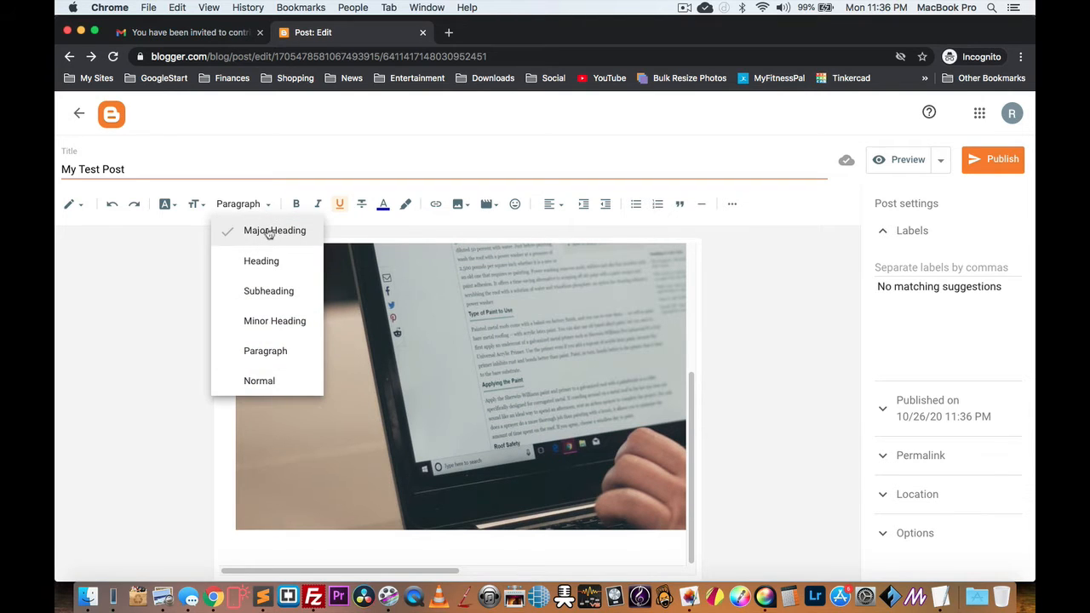
{"action": "left_click", "coordinate": [266, 264]}
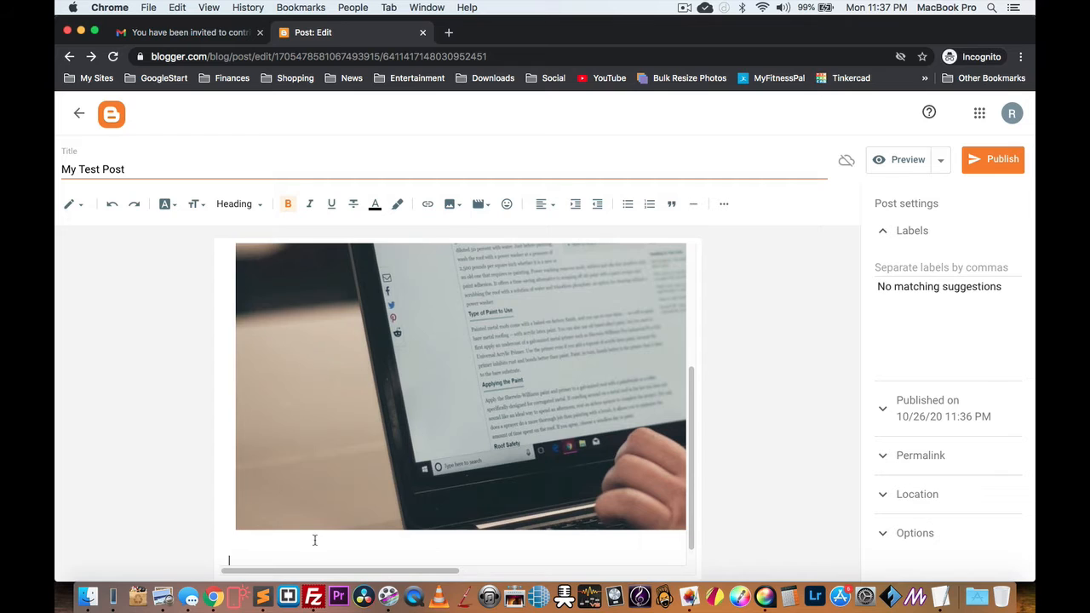
{"action": "type", "text": "This"}
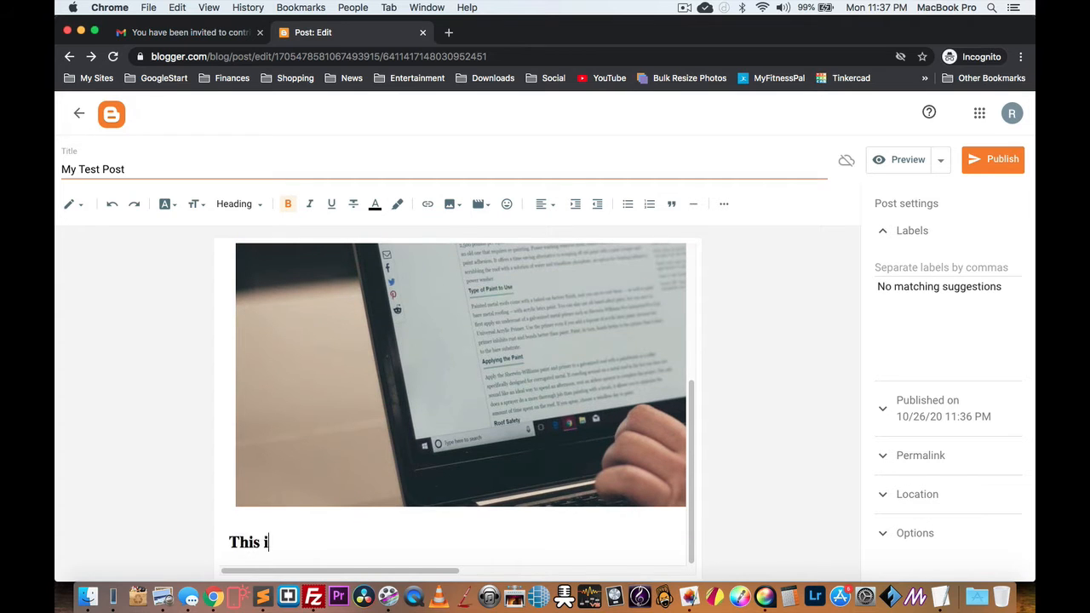
{"action": "type", "text": " Is A Test"}
{"action": "key", "text": "Return"}
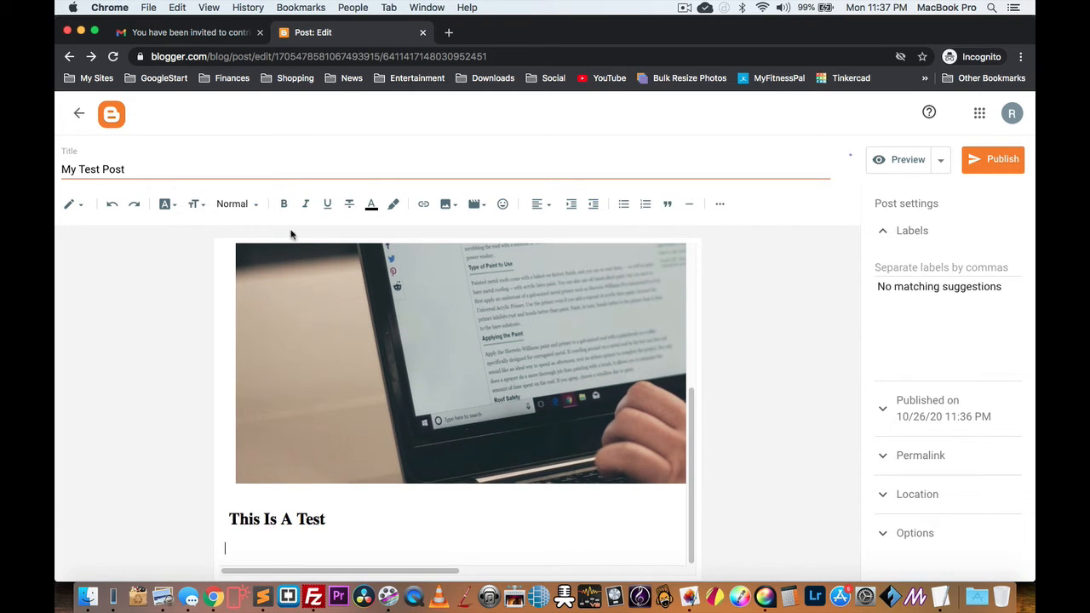
{"action": "type", "text": "Th"}
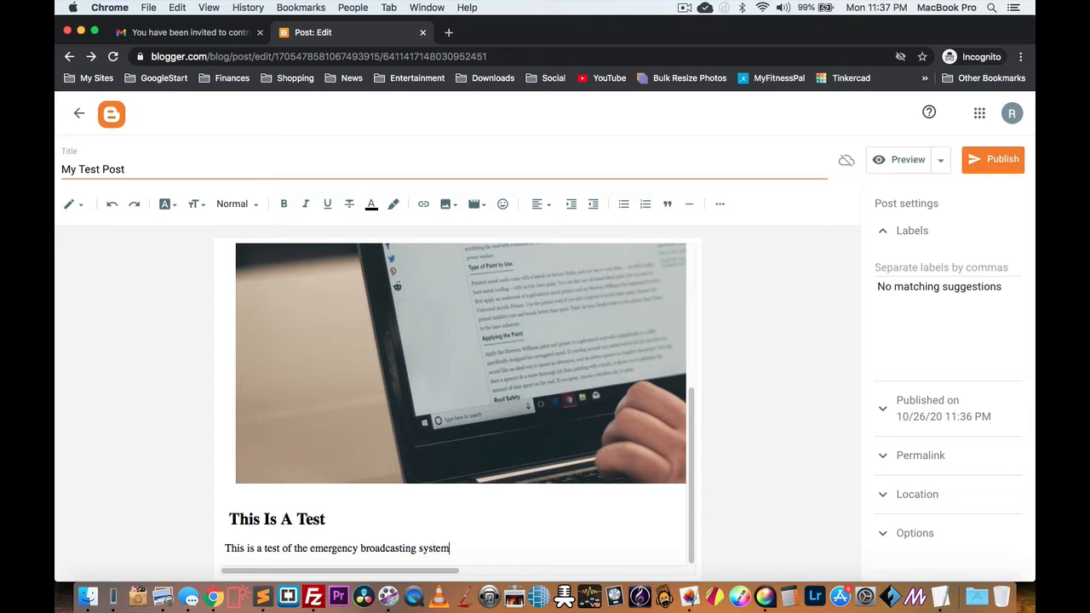
{"action": "key", "text": "Return"}
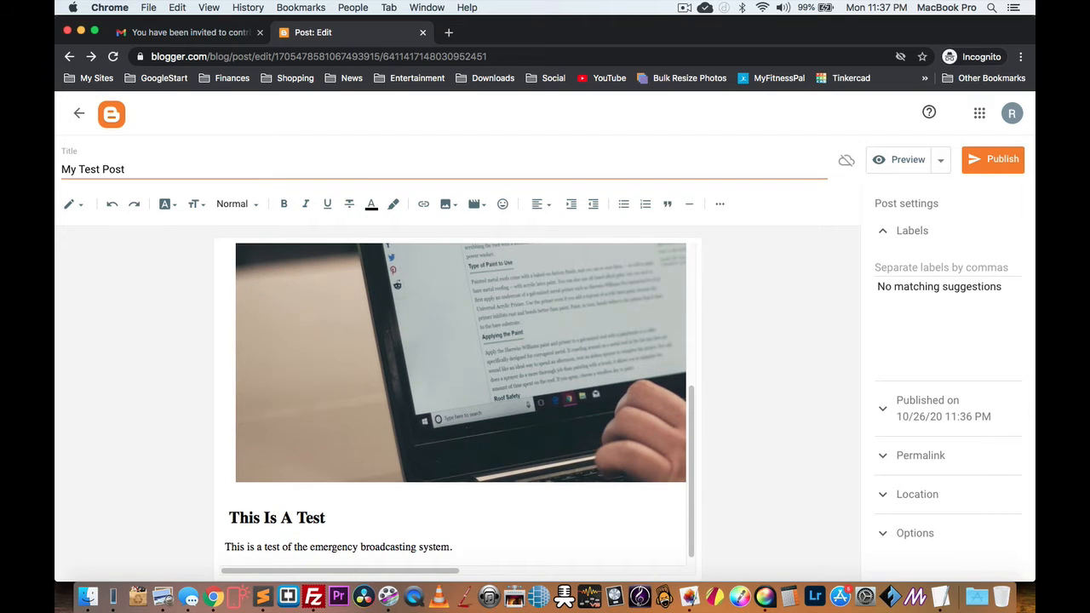
Step: Open codepen.io in a new browser tab and start a new pen
{"action": "left_click", "coordinate": [448, 34]}
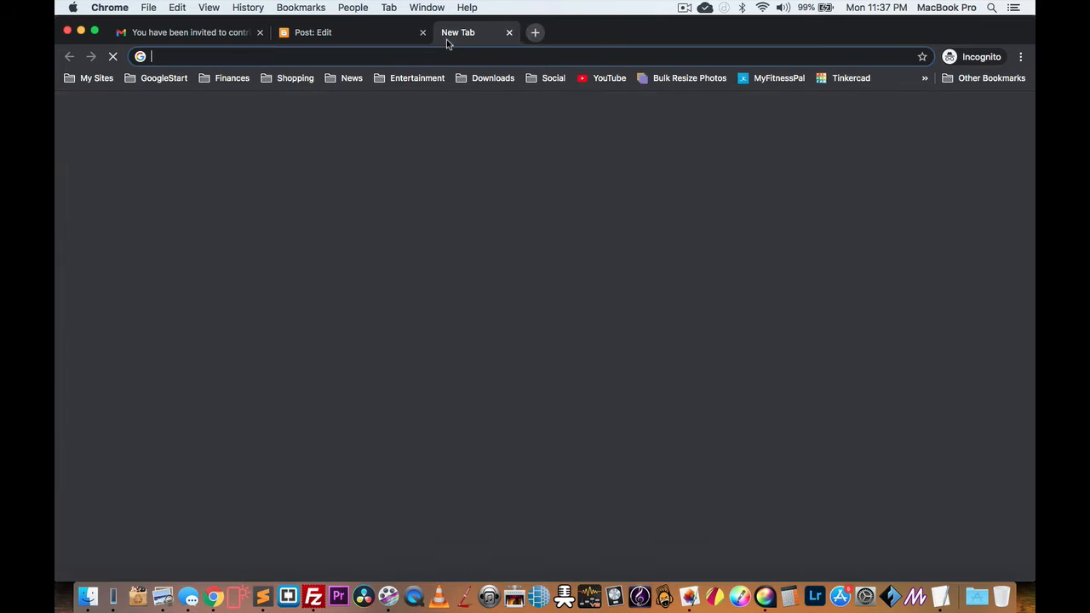
{"action": "type", "text": "codepen.io"}
{"action": "key", "text": "Return"}
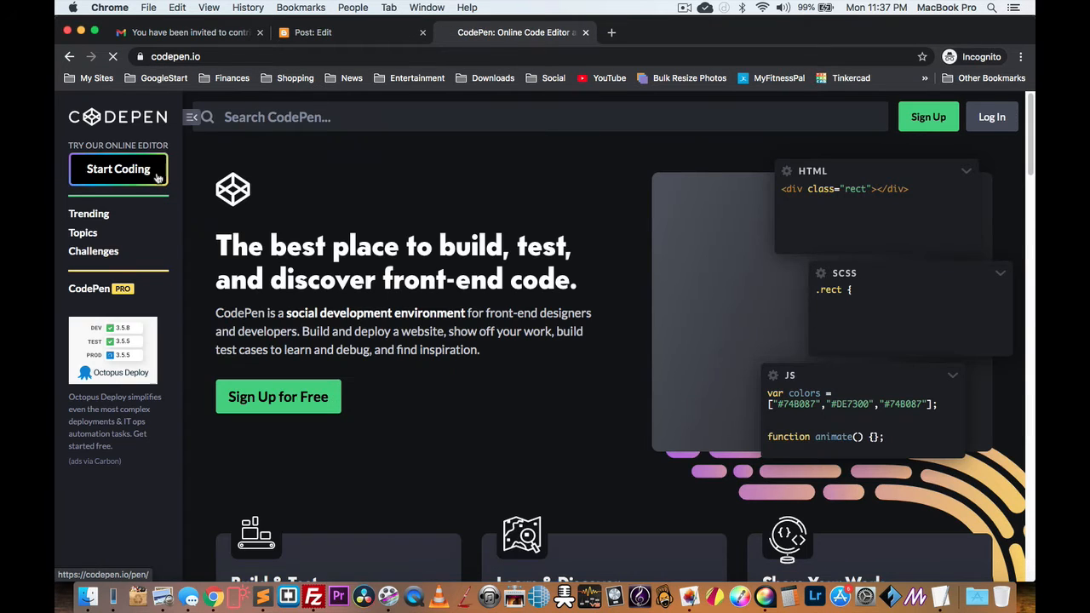
{"action": "left_click", "coordinate": [127, 168]}
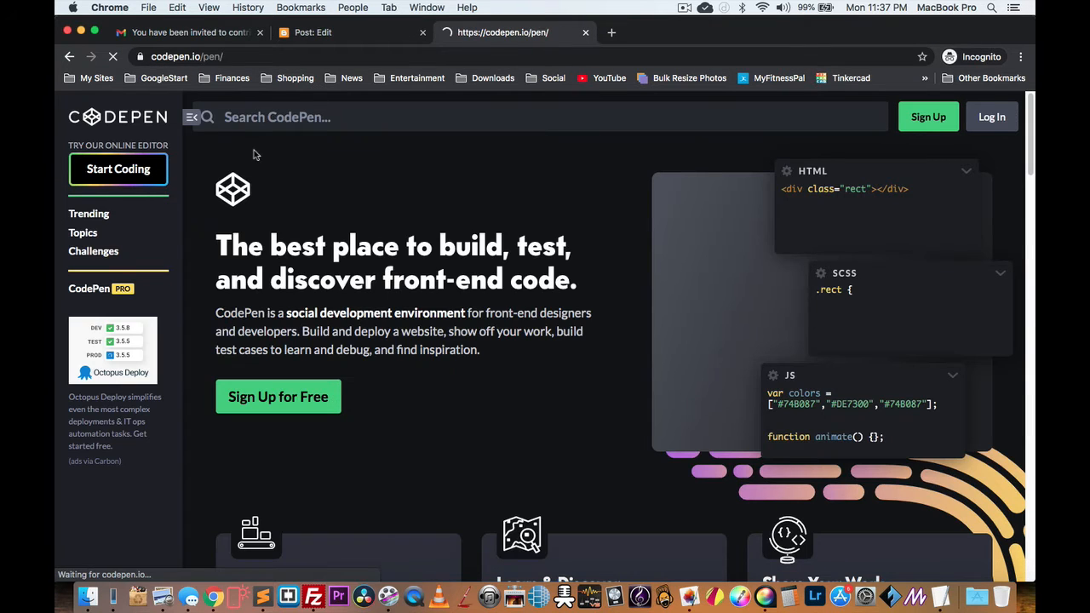
Step: Expand lorem25 into a Lorem ipsum paragraph in the HTML pane, copy it, and return to Blogger
{"action": "left_click", "coordinate": [198, 233]}
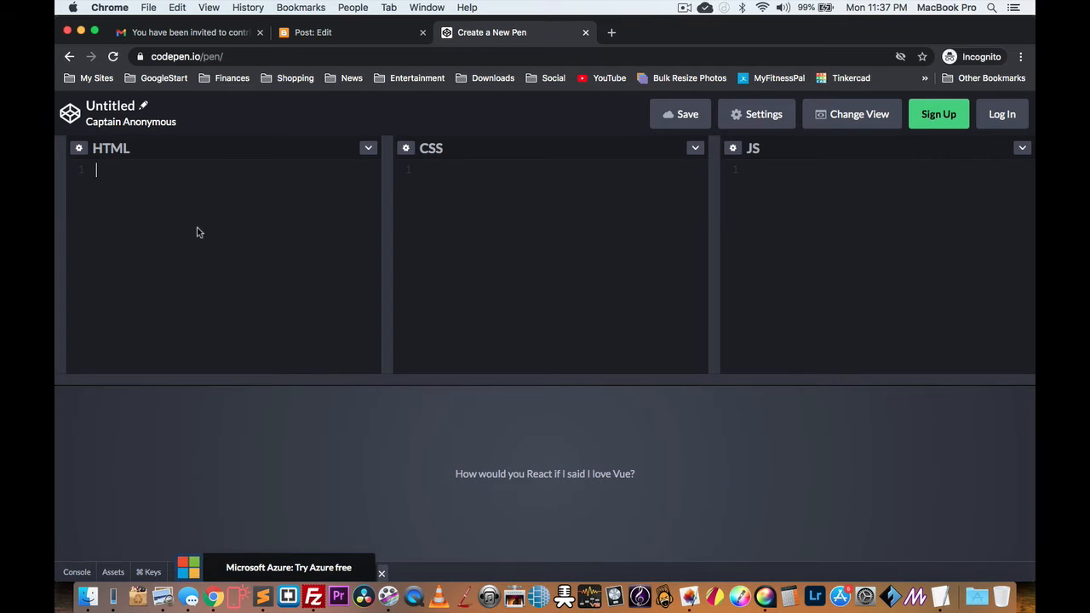
{"action": "type", "text": "lorem"}
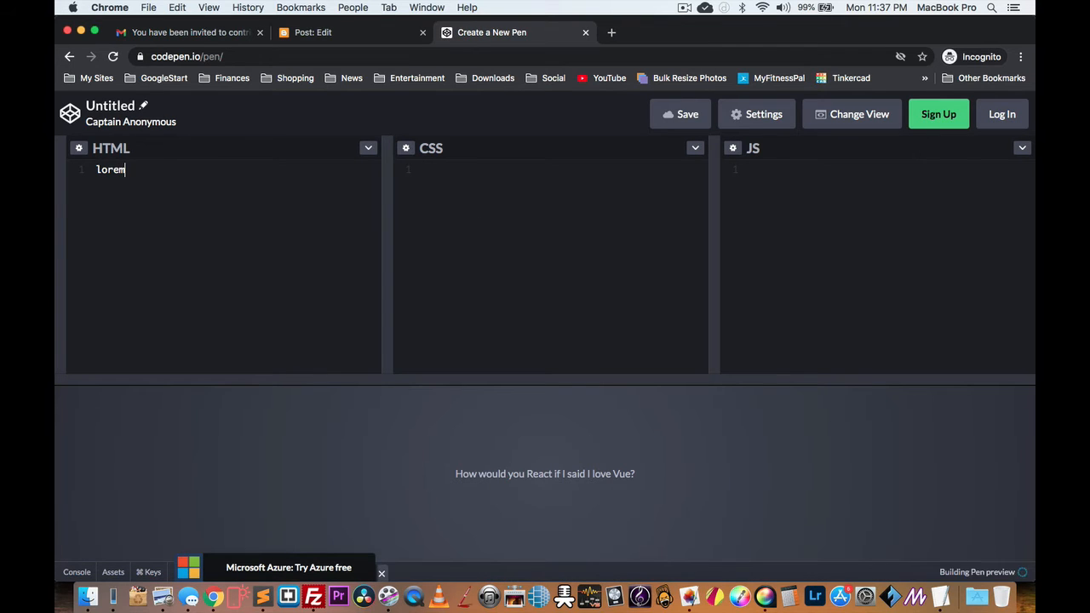
{"action": "type", "text": "25"}
{"action": "key", "text": "Tab"}
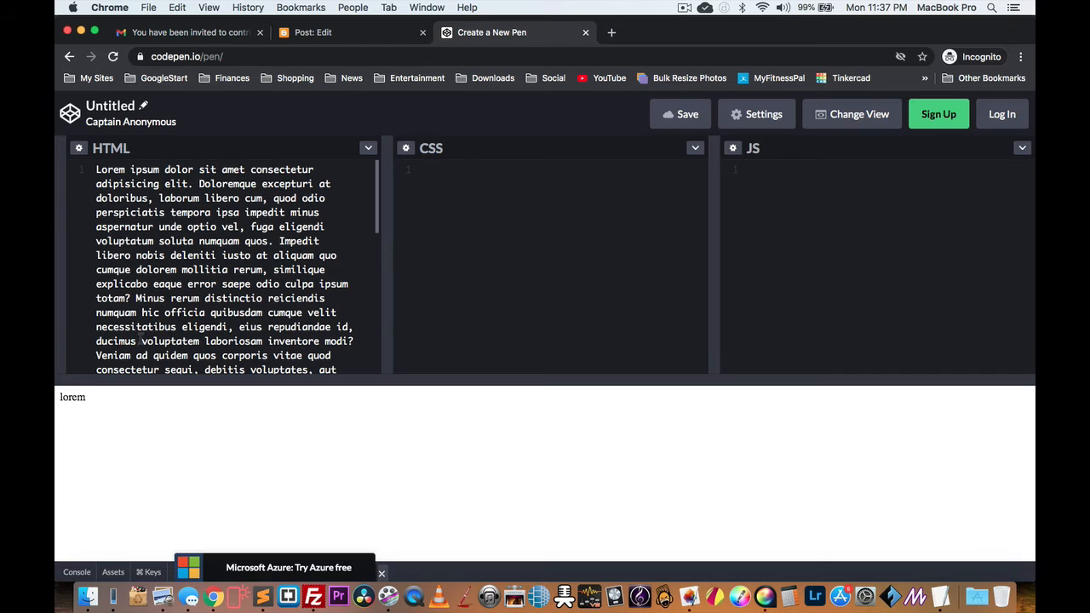
{"action": "key", "text": "super+a"}
{"action": "key", "text": "super+c"}
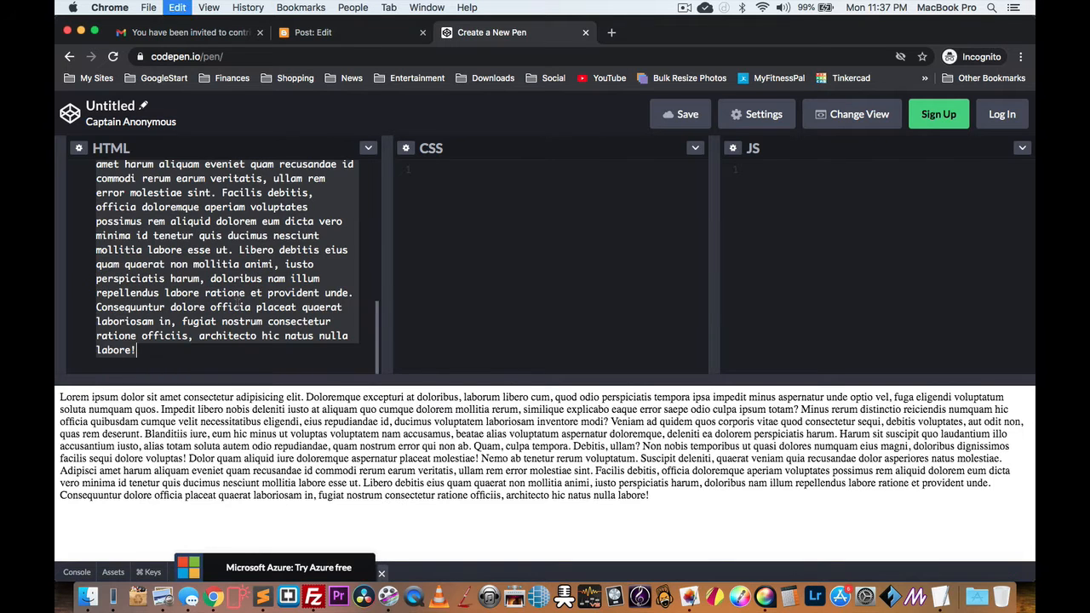
{"action": "left_click", "coordinate": [321, 36]}
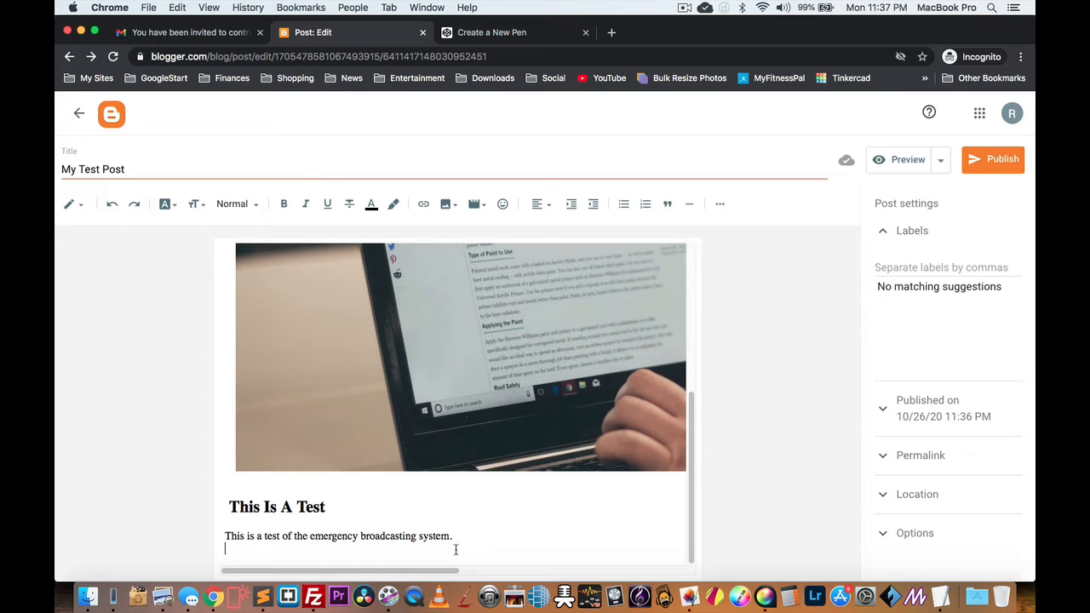
Step: Paste the Lorem ipsum paragraph below the test sentence and start a new paragraph
{"action": "key", "text": "super+v"}
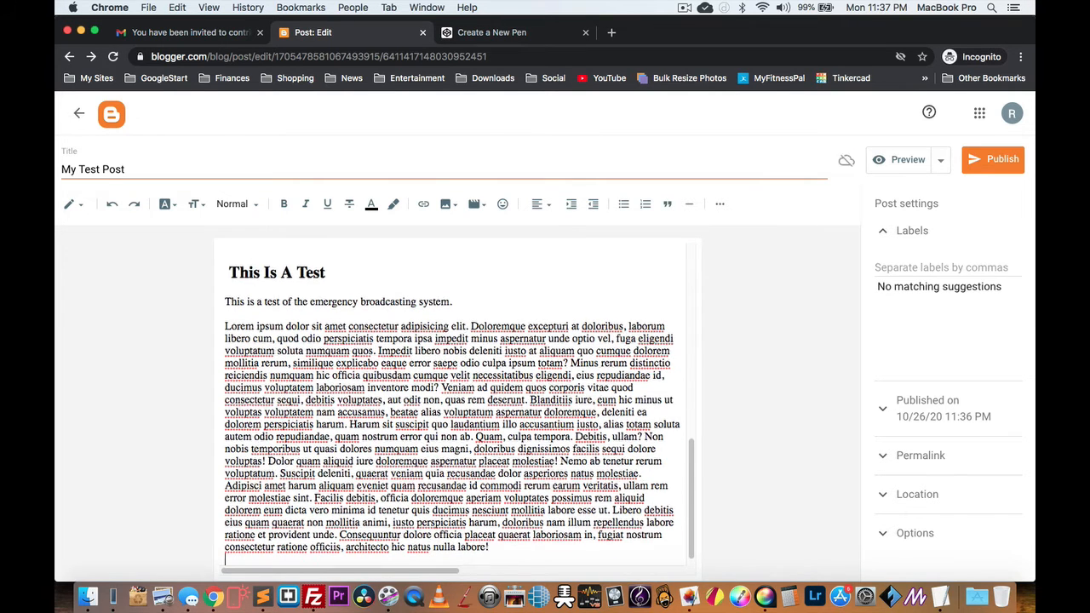
{"action": "key", "text": "Return"}
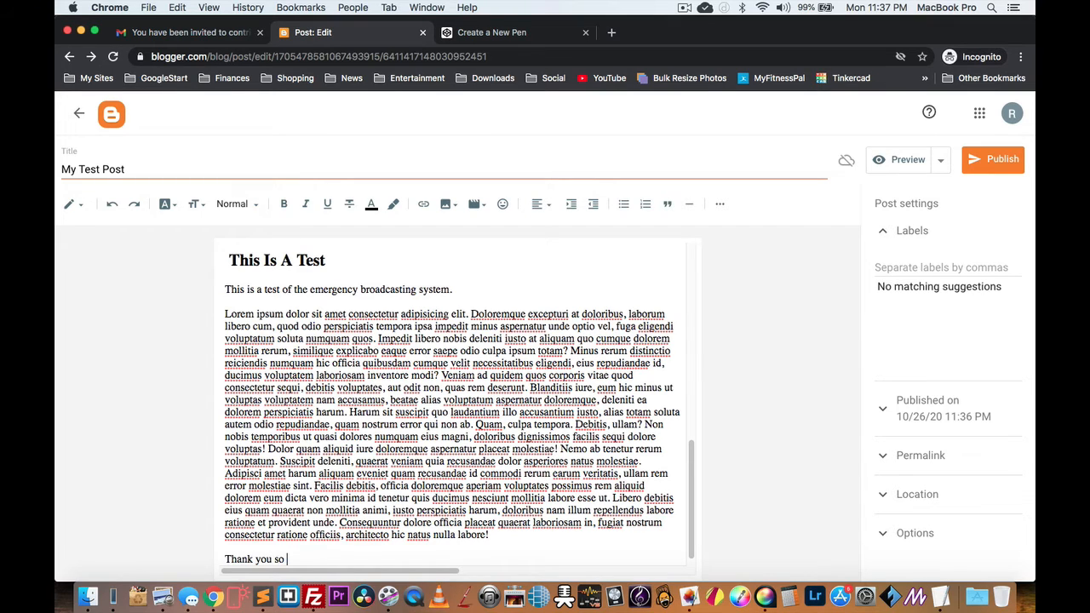
Step: Preview My Test Post on the Delivering the Mail blog, then close the preview
{"action": "left_click", "coordinate": [941, 160]}
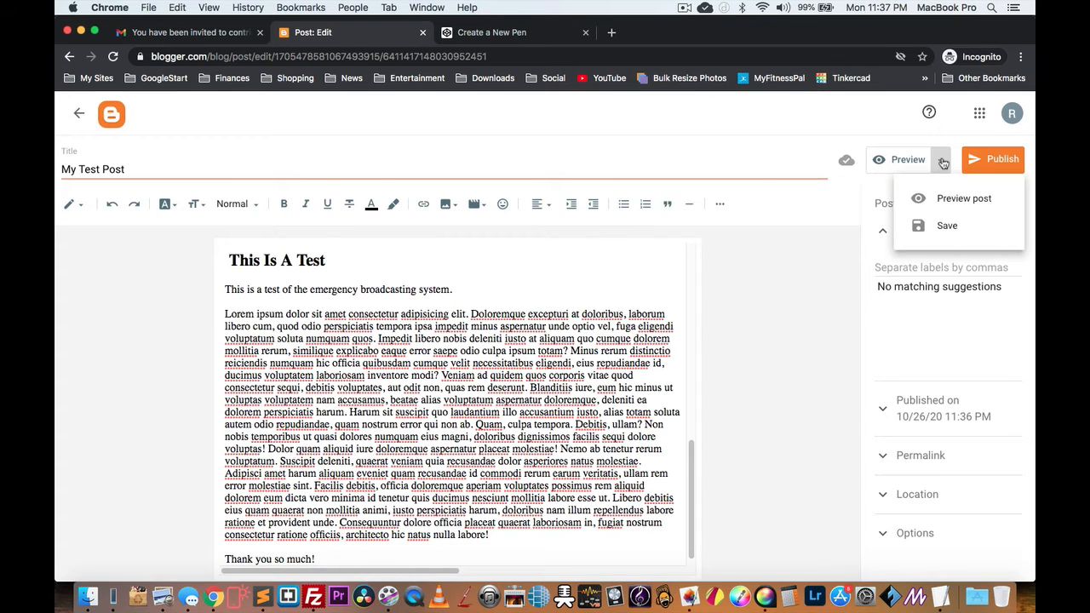
{"action": "left_click", "coordinate": [943, 162]}
{"action": "left_click", "coordinate": [908, 161]}
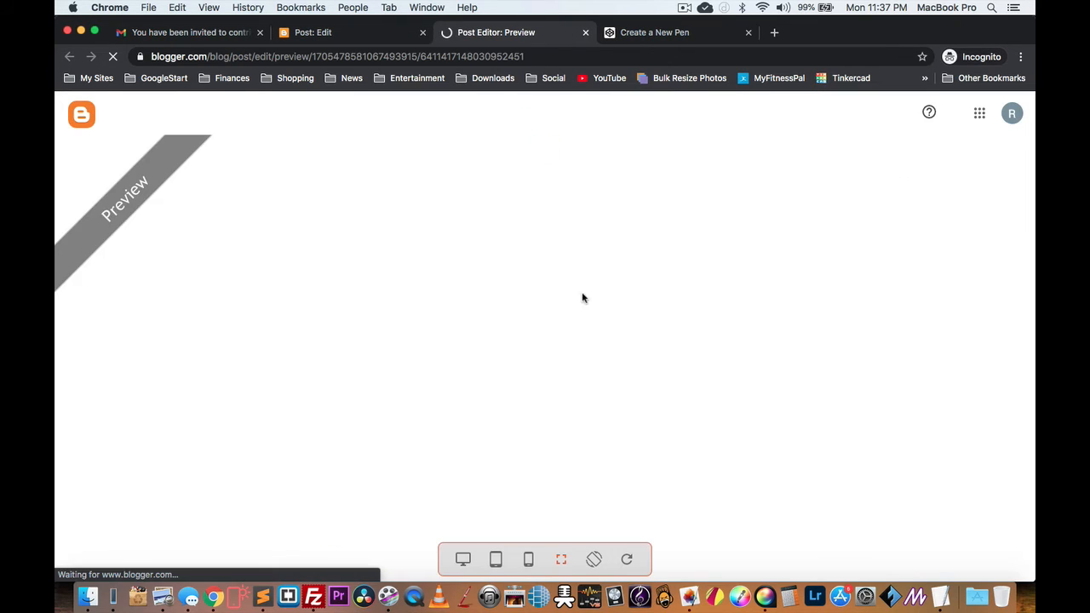
{"action": "scroll", "coordinate": [561, 296], "scroll_direction": "down", "scroll_amount": 3}
{"action": "scroll", "coordinate": [561, 296], "scroll_direction": "down", "scroll_amount": 5}
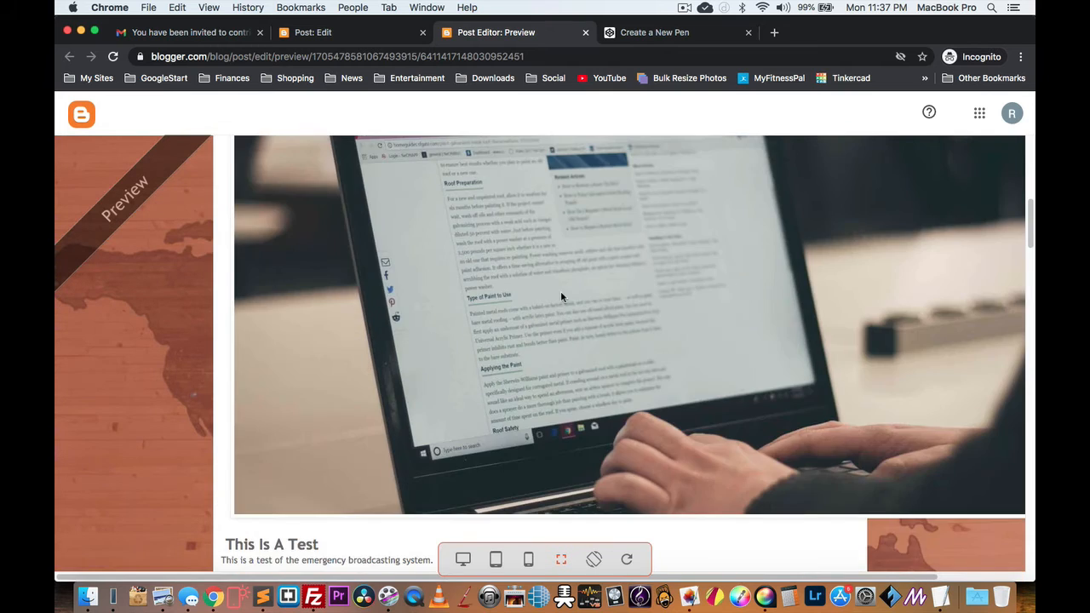
{"action": "scroll", "coordinate": [560, 294], "scroll_direction": "up", "scroll_amount": 10}
{"action": "scroll", "coordinate": [814, 298], "scroll_direction": "down", "scroll_amount": 10}
{"action": "scroll", "coordinate": [754, 330], "scroll_direction": "down", "scroll_amount": 2}
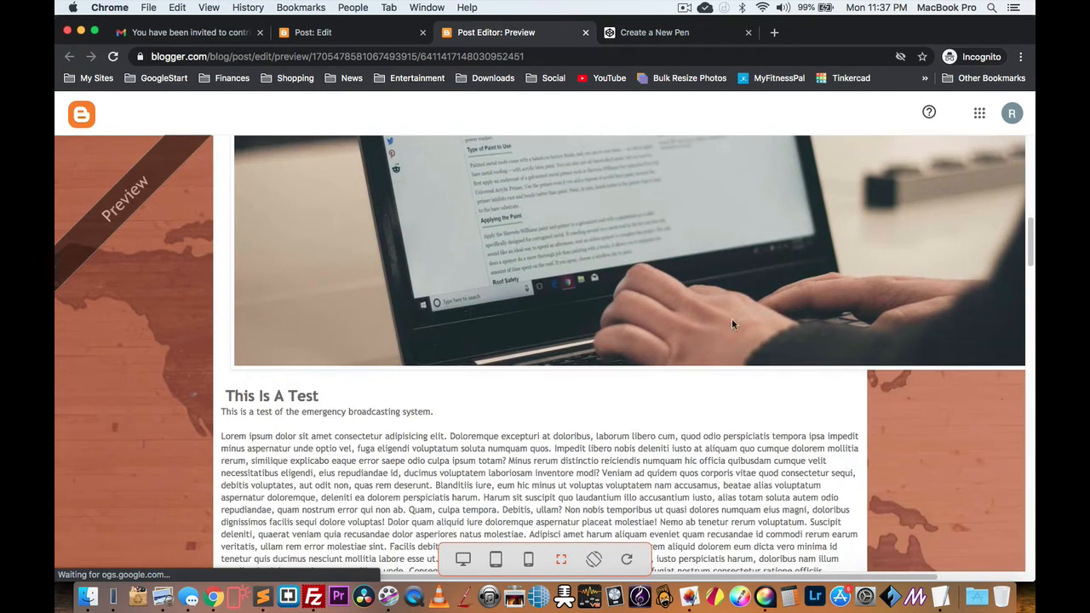
{"action": "scroll", "coordinate": [731, 318], "scroll_direction": "up", "scroll_amount": 10}
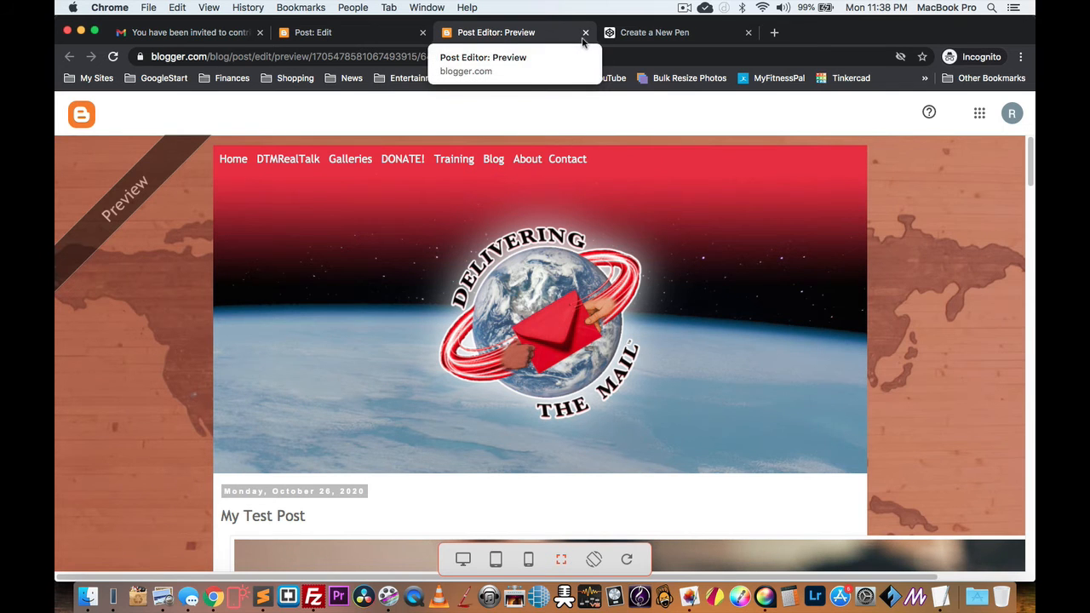
{"action": "scroll", "coordinate": [645, 230], "scroll_direction": "down", "scroll_amount": 3}
{"action": "scroll", "coordinate": [644, 227], "scroll_direction": "up", "scroll_amount": 3}
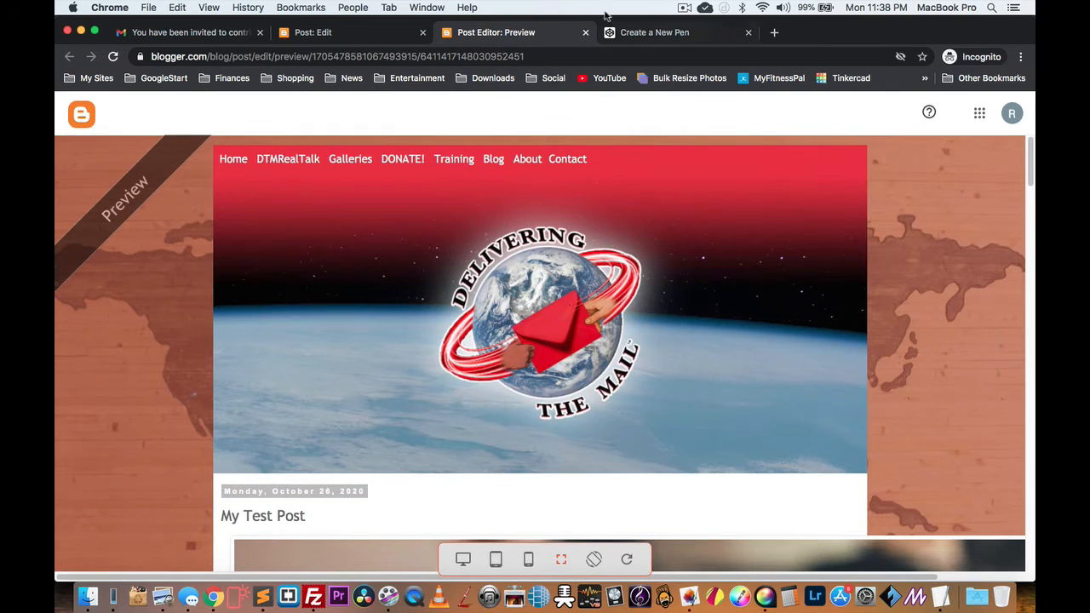
{"action": "left_click", "coordinate": [585, 33]}
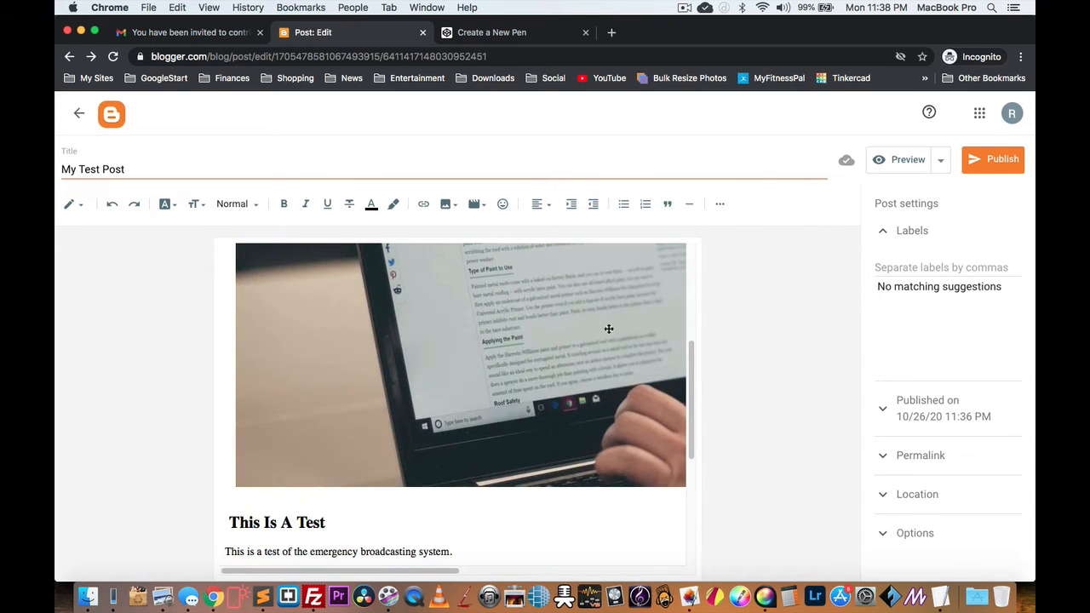
Step: Leave the editor with My Test Post saved as a draft
{"action": "scroll", "coordinate": [418, 313], "scroll_direction": "up", "scroll_amount": 3}
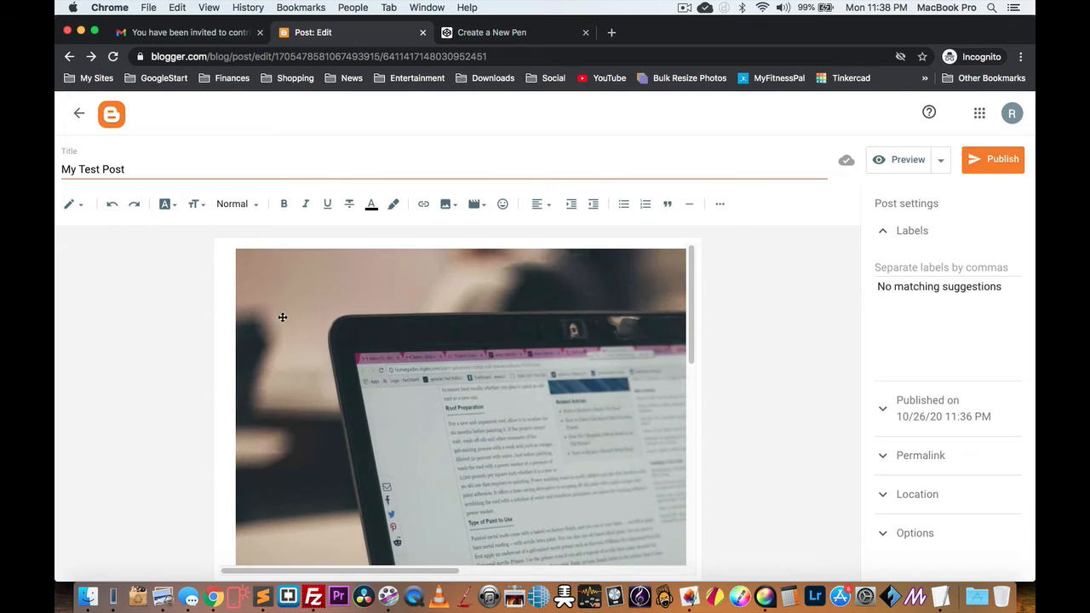
{"action": "scroll", "coordinate": [481, 348], "scroll_direction": "down", "scroll_amount": 1}
{"action": "left_click", "coordinate": [78, 114]}
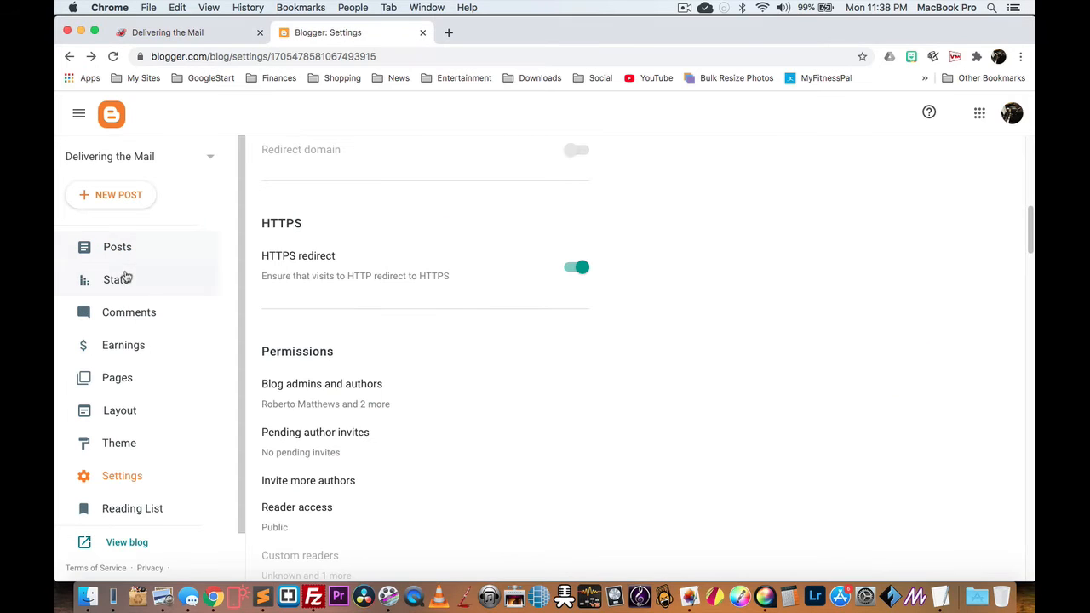
Step: Open the My Test Post draft from the blog's Posts list
{"action": "left_click", "coordinate": [112, 247]}
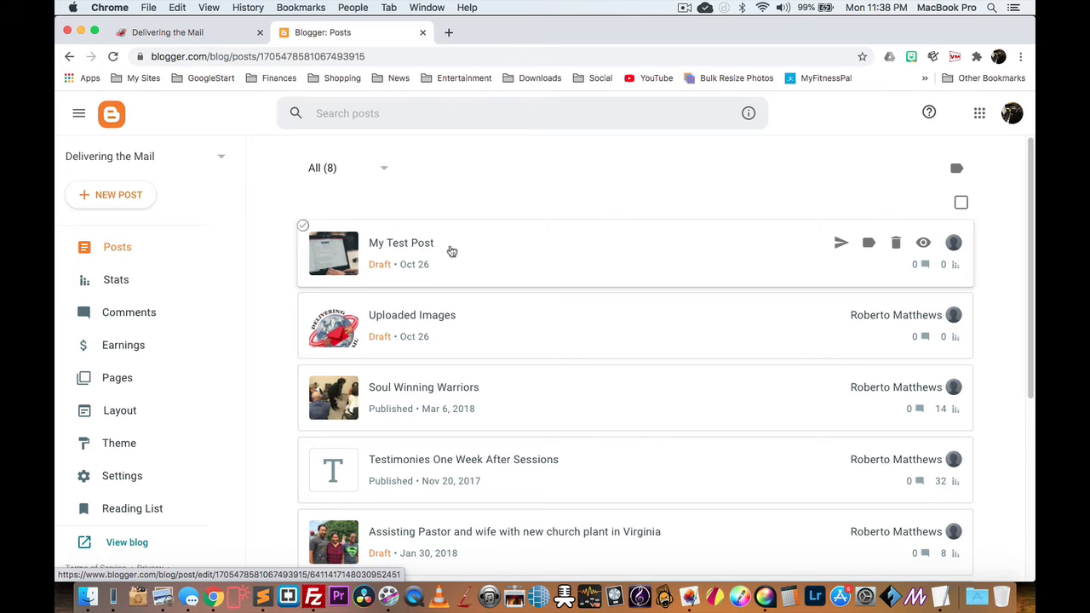
{"action": "left_click", "coordinate": [400, 244]}
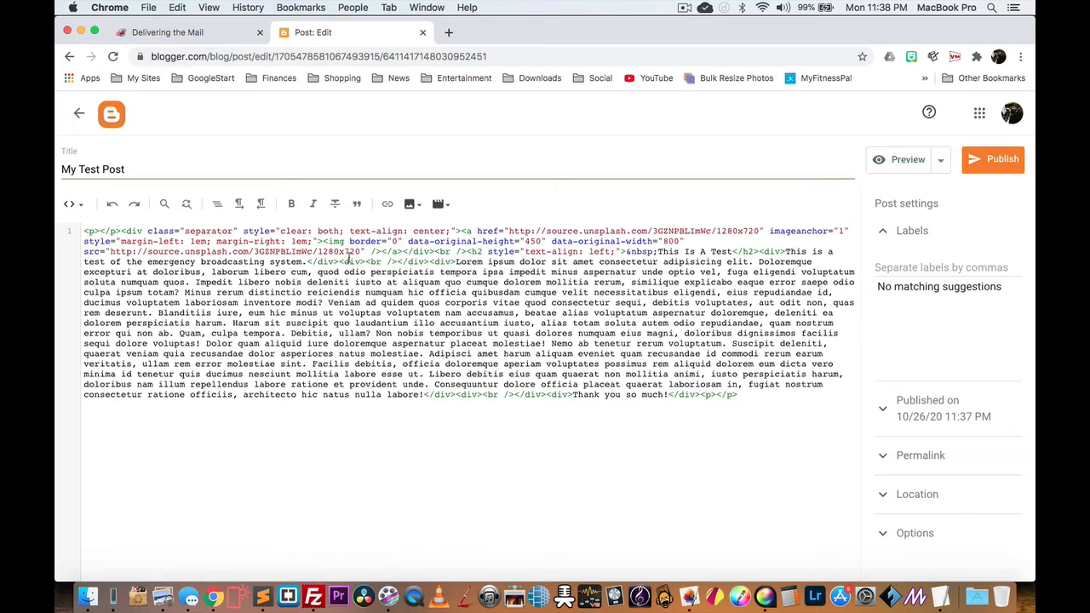
{"action": "left_click", "coordinate": [72, 204]}
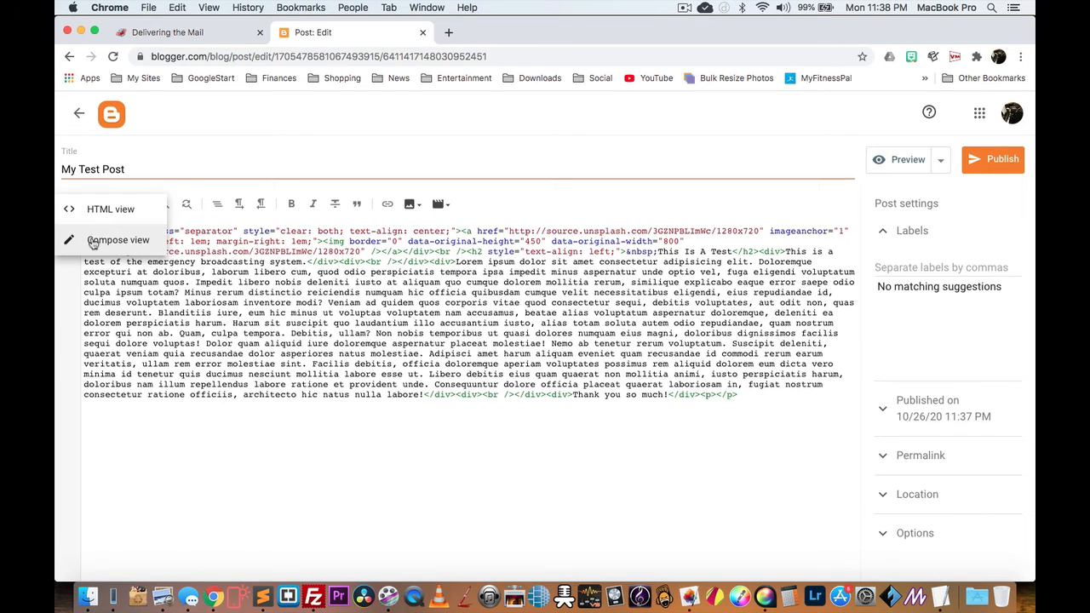
{"action": "left_click", "coordinate": [95, 238]}
{"action": "scroll", "coordinate": [532, 354], "scroll_direction": "down", "scroll_amount": 5}
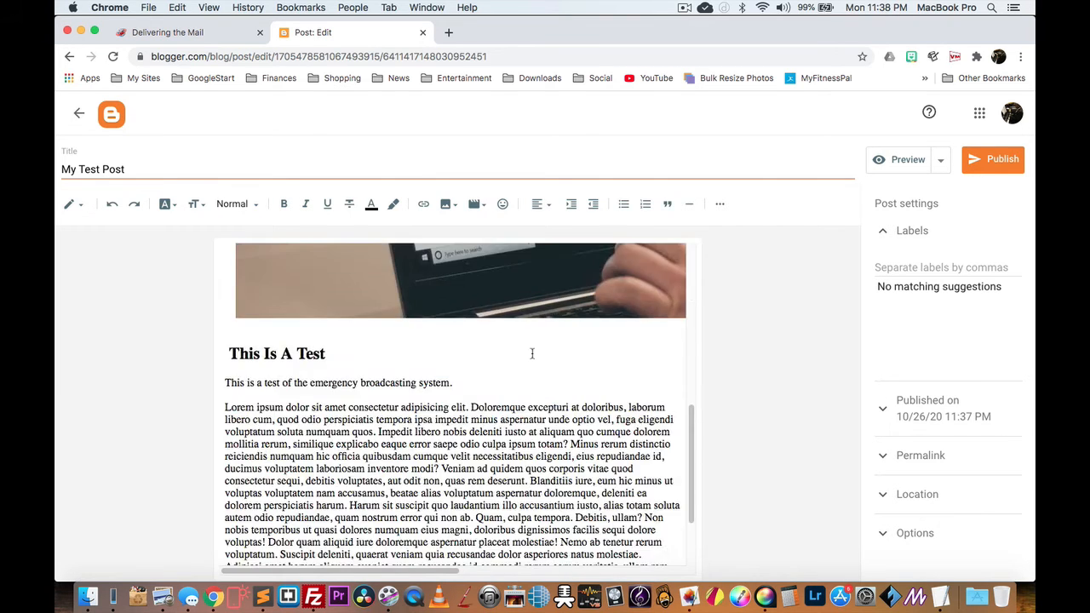
{"action": "scroll", "coordinate": [533, 353], "scroll_direction": "up", "scroll_amount": 1}
{"action": "scroll", "coordinate": [532, 354], "scroll_direction": "down", "scroll_amount": 3}
{"action": "scroll", "coordinate": [533, 354], "scroll_direction": "up", "scroll_amount": 8}
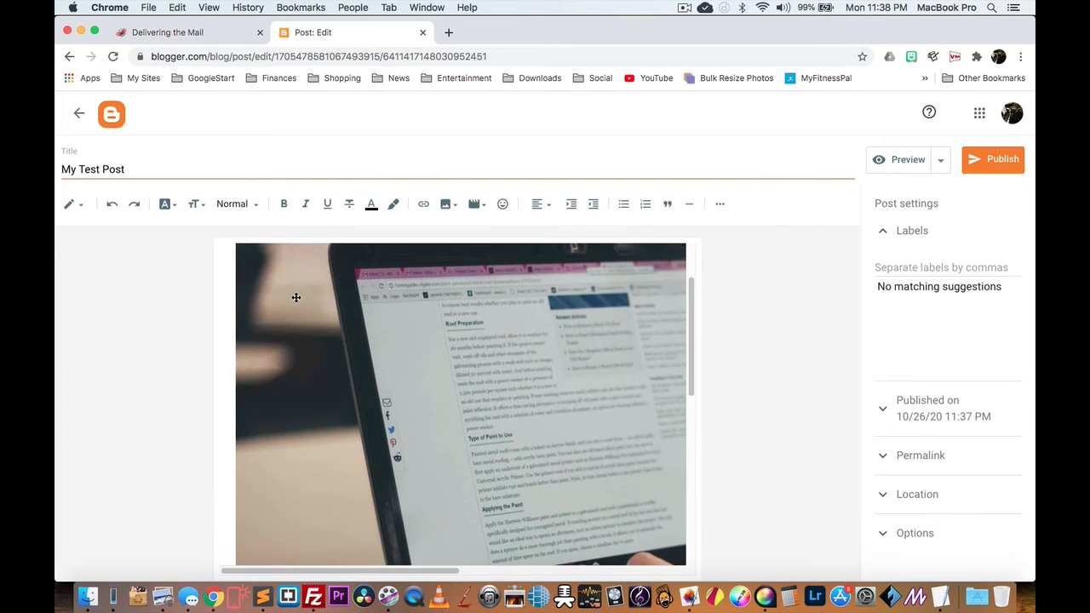
{"action": "scroll", "coordinate": [295, 297], "scroll_direction": "down", "scroll_amount": 9}
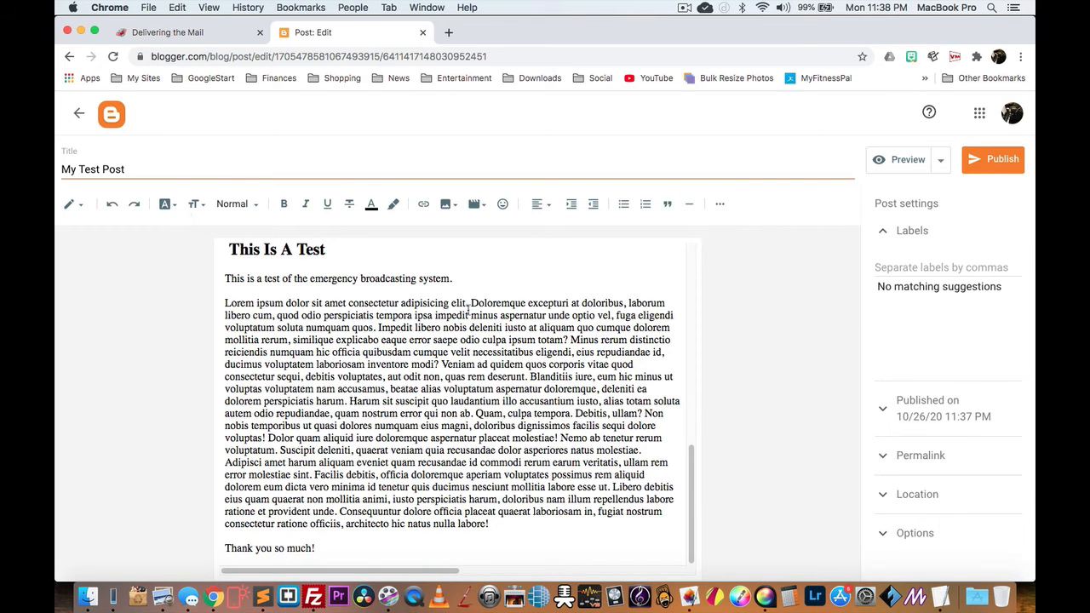
{"action": "scroll", "coordinate": [505, 322], "scroll_direction": "up", "scroll_amount": 5}
{"action": "left_click", "coordinate": [565, 347]}
{"action": "scroll", "coordinate": [558, 332], "scroll_direction": "down", "scroll_amount": 3}
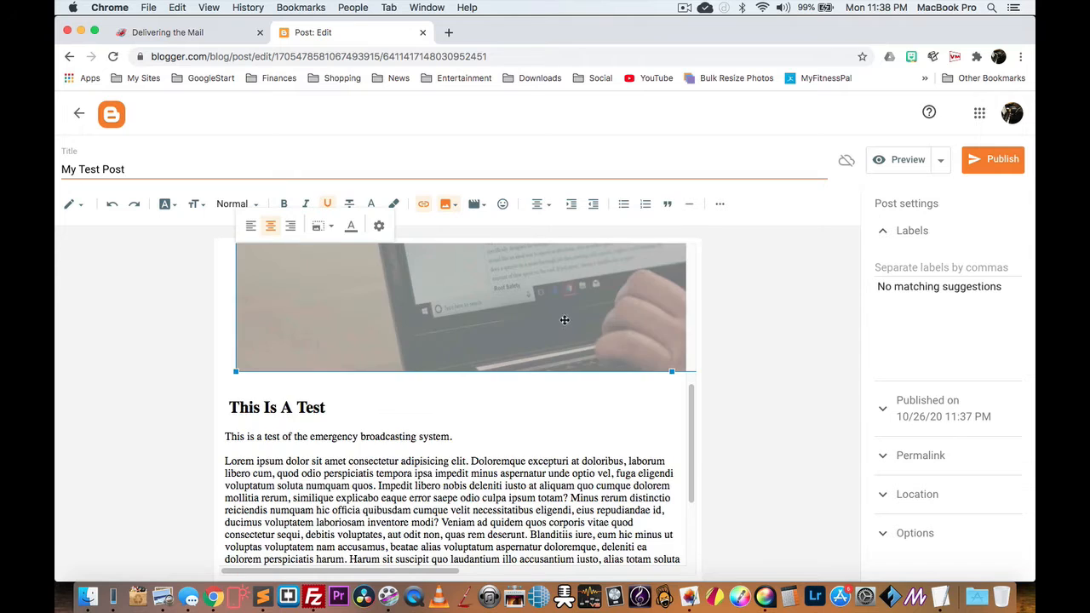
{"action": "scroll", "coordinate": [565, 318], "scroll_direction": "up", "scroll_amount": 5}
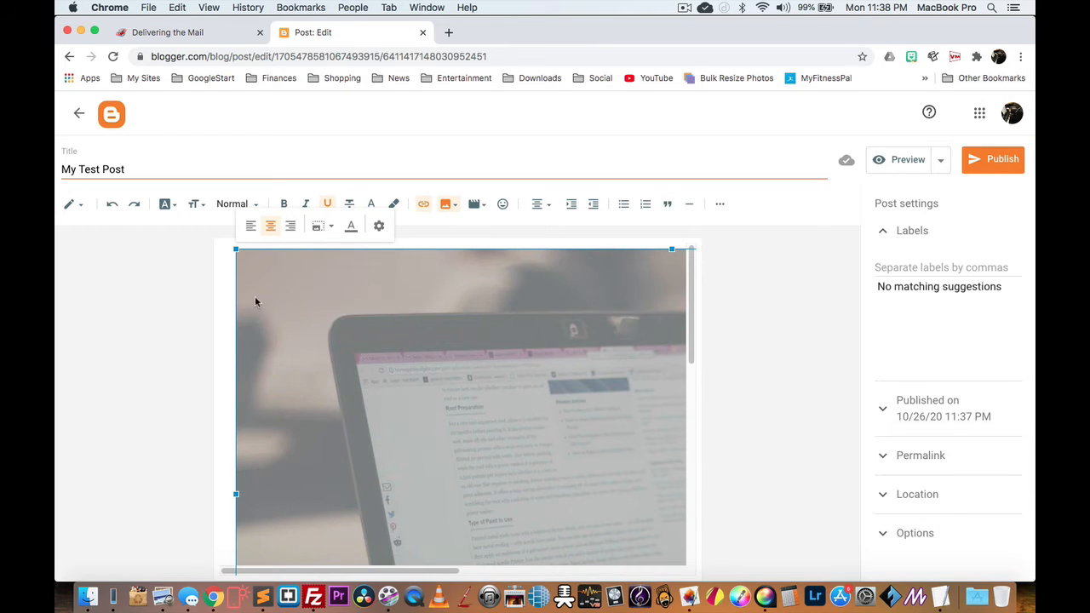
{"action": "left_click", "coordinate": [73, 204]}
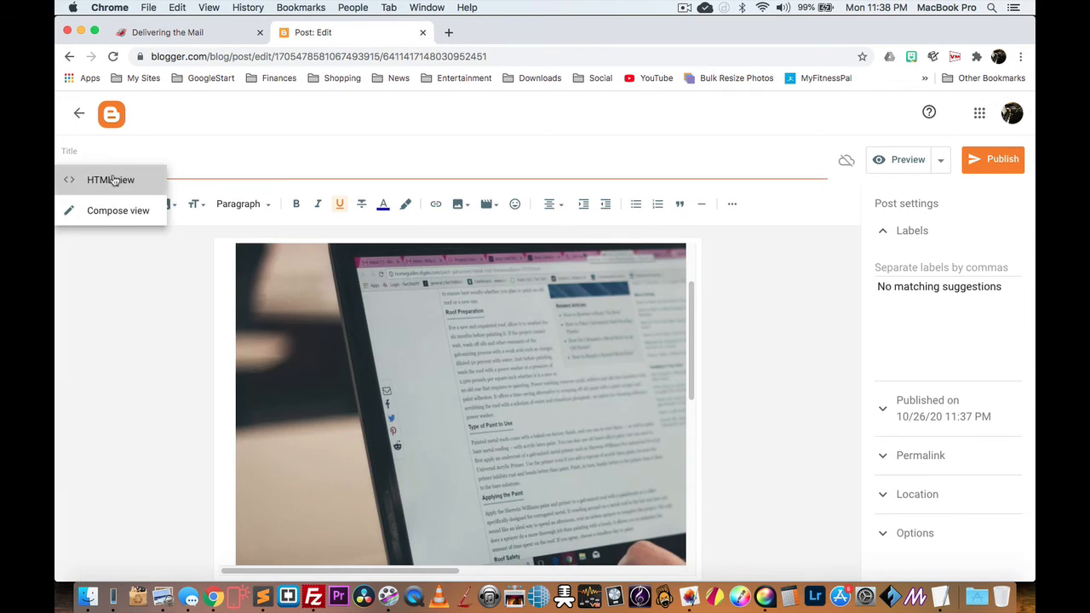
{"action": "left_click", "coordinate": [97, 178]}
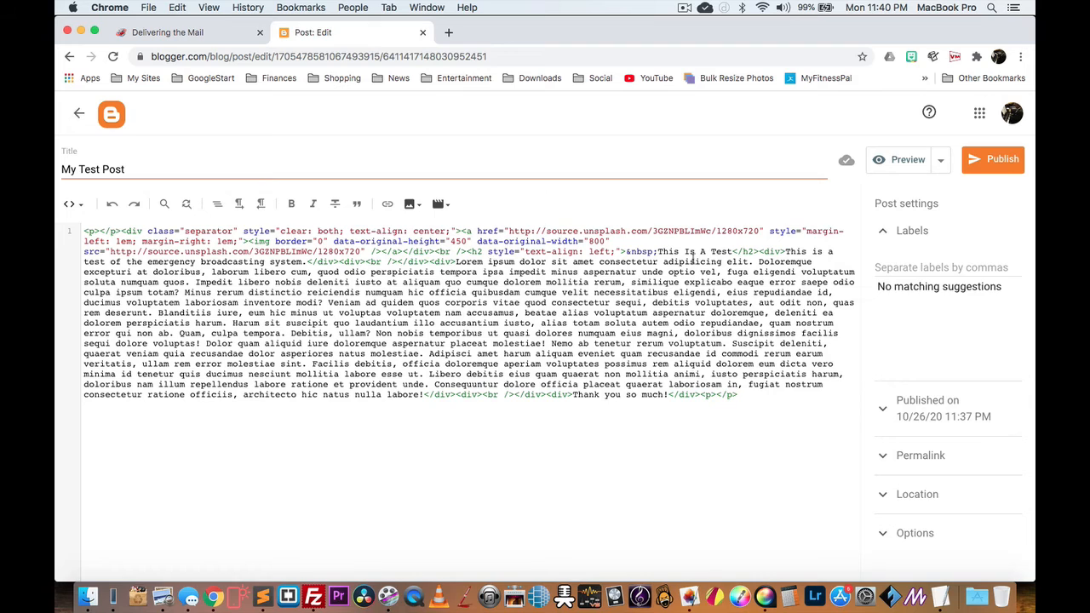
Step: Add style="width: 100%" to the image's img tag and check the full-width photo in Preview
{"action": "double_click", "coordinate": [266, 242]}
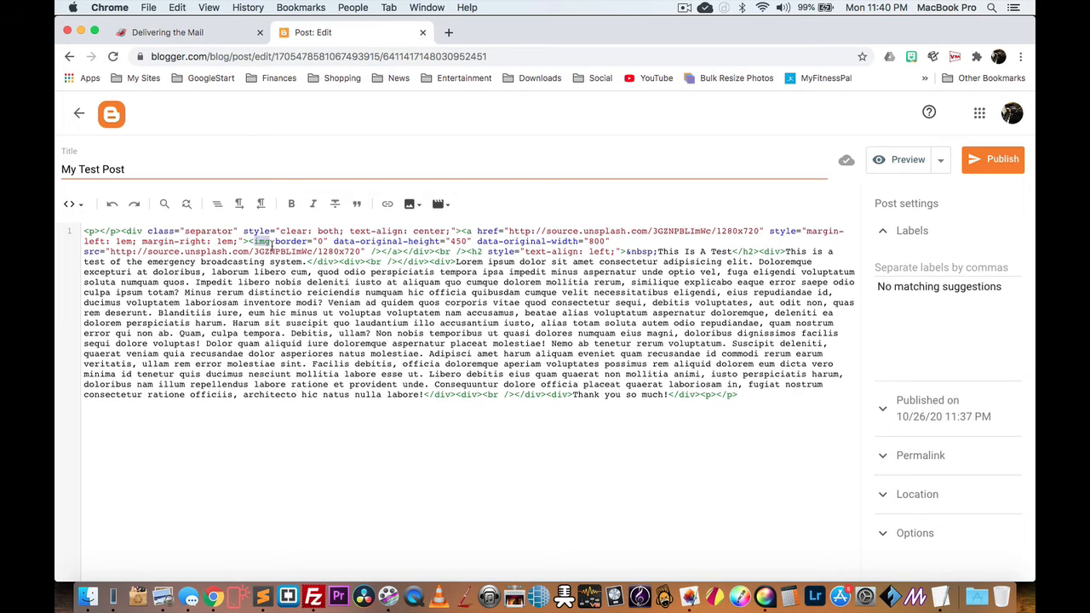
{"action": "left_click", "coordinate": [591, 260]}
{"action": "type", "text": "d"}
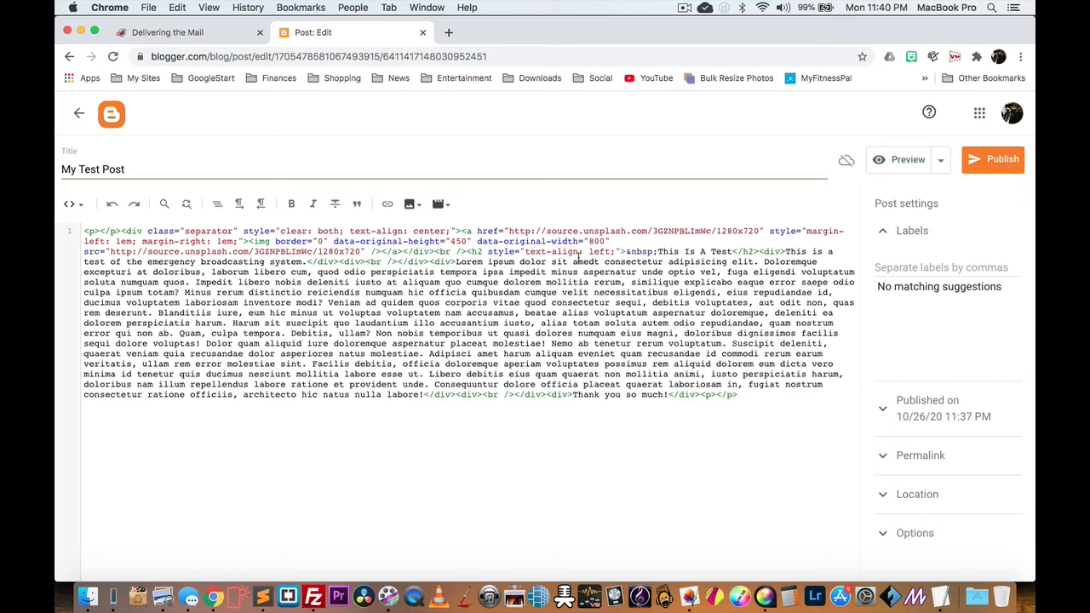
{"action": "key", "text": "BackSpace"}
{"action": "left_click", "coordinate": [271, 241]}
{"action": "type", "text": "style"}
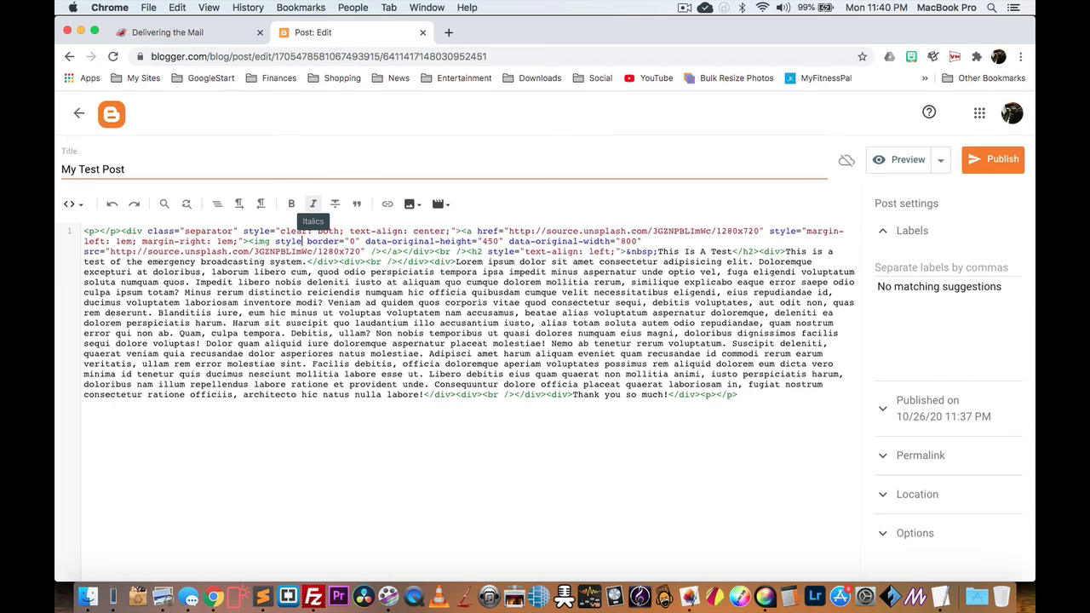
{"action": "type", "text": "=\"\"width: 100%"}
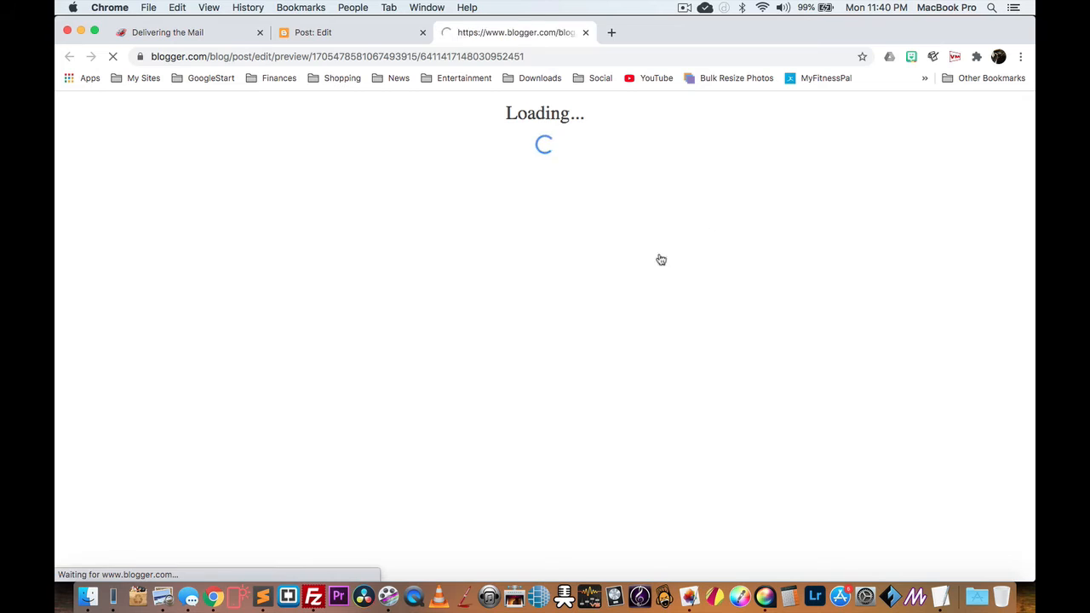
{"action": "scroll", "coordinate": [617, 294], "scroll_direction": "down", "scroll_amount": 3}
{"action": "scroll", "coordinate": [611, 298], "scroll_direction": "down", "scroll_amount": 5}
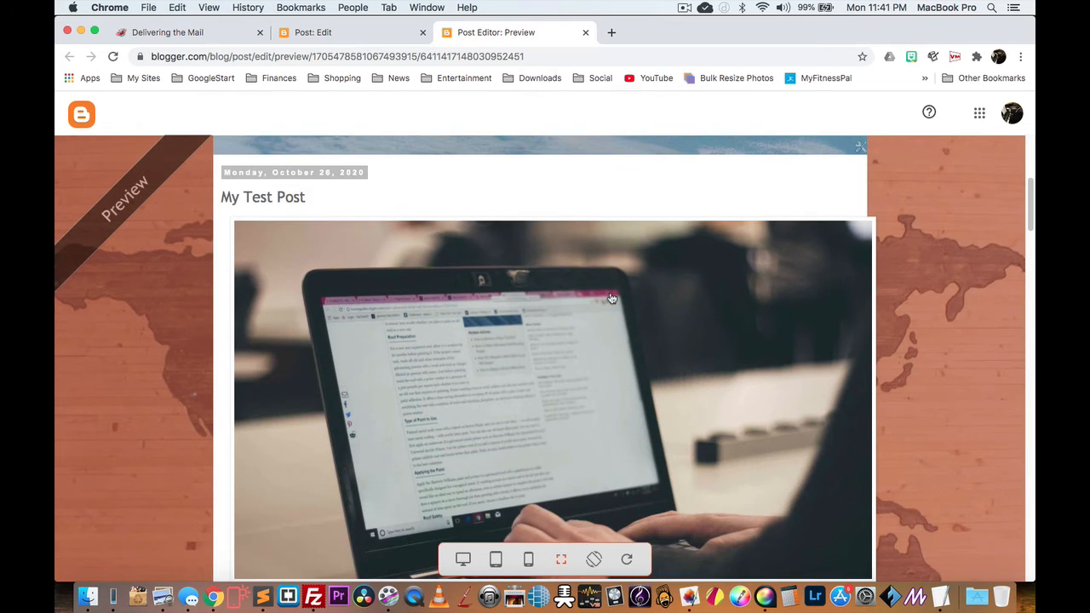
{"action": "scroll", "coordinate": [664, 295], "scroll_direction": "up", "scroll_amount": 5}
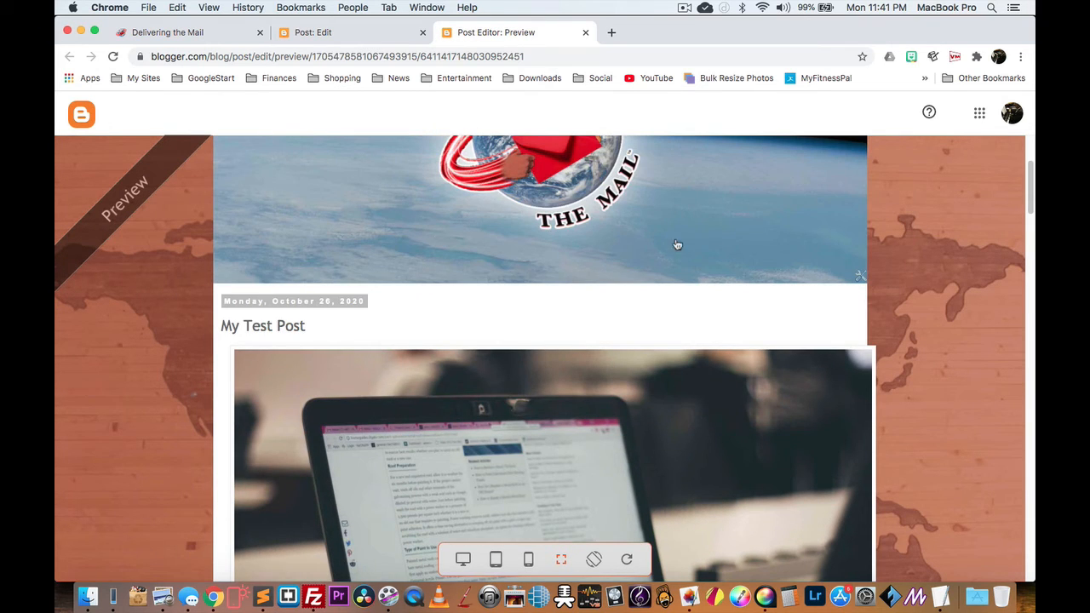
{"action": "left_click", "coordinate": [319, 36]}
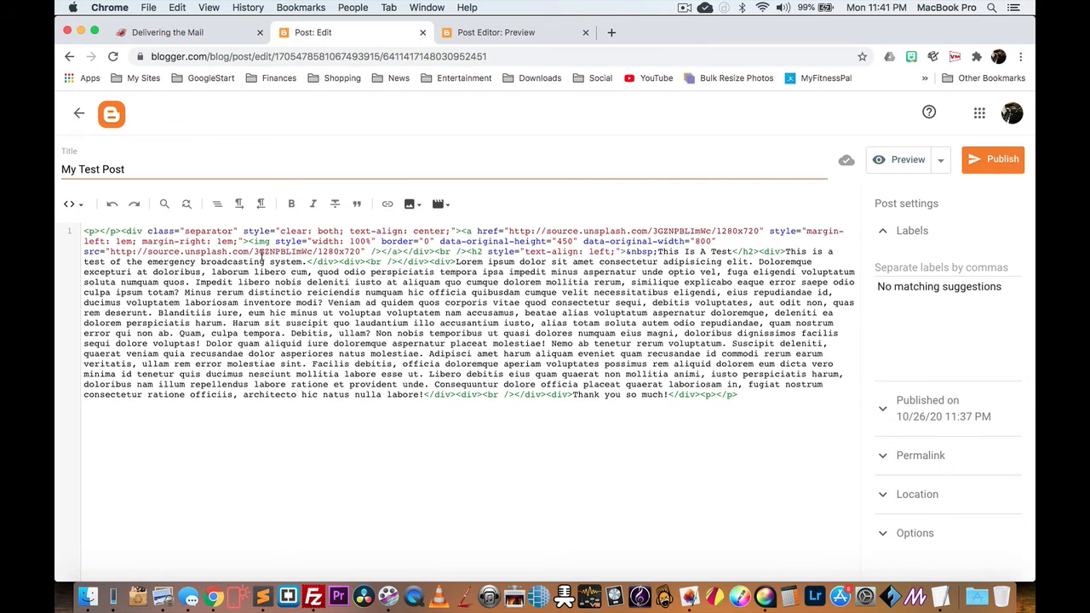
Step: Delete the separator div and link tags wrapping the img tag in the HTML source
{"action": "left_click_drag", "start_coordinate": [250, 241], "coordinate": [69, 232]}
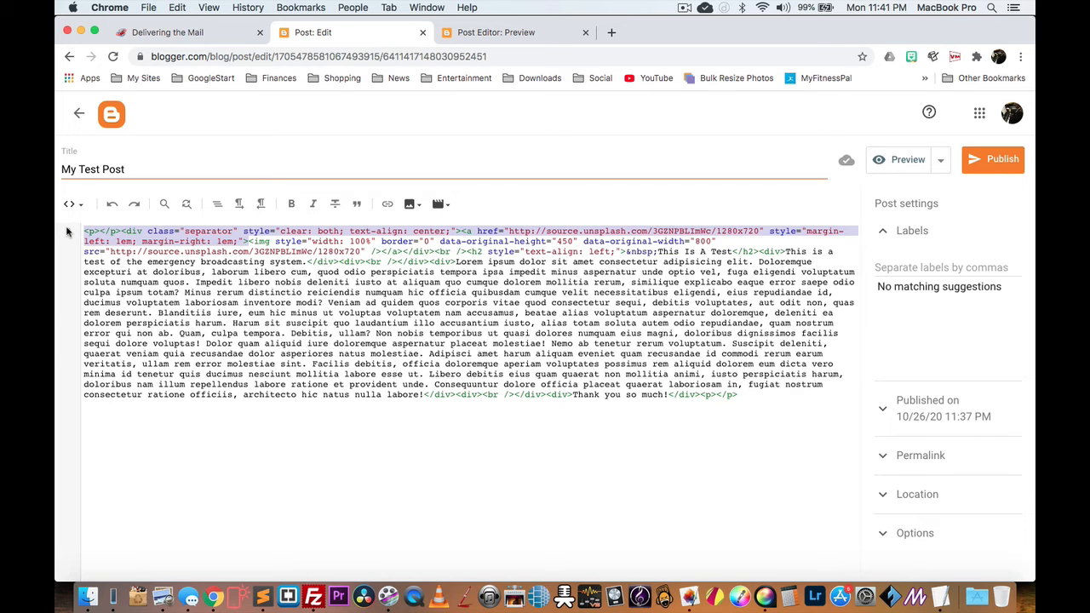
{"action": "key", "text": "BackSpace"}
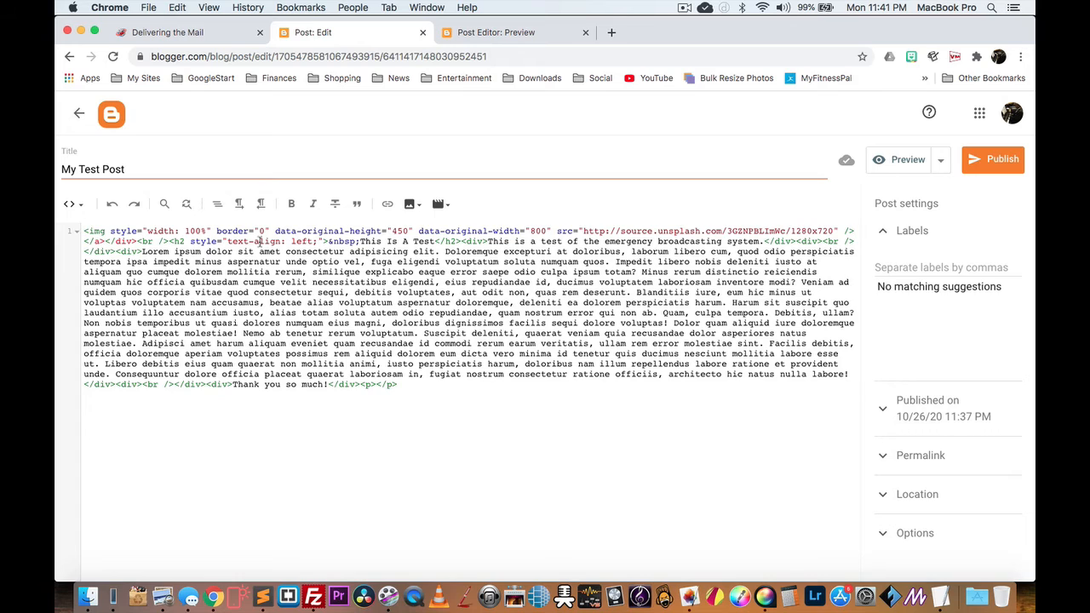
{"action": "left_click", "coordinate": [138, 241]}
{"action": "key", "text": "BackSpace"}
{"action": "key", "text": "BackSpace"}
{"action": "key", "text": "BackSpace"}
{"action": "key", "text": "BackSpace"}
{"action": "key", "text": "BackSpace"}
{"action": "key", "text": "BackSpace"}
{"action": "key", "text": "BackSpace"}
{"action": "key", "text": "BackSpace"}
{"action": "key", "text": "BackSpace"}
{"action": "key", "text": "BackSpace"}
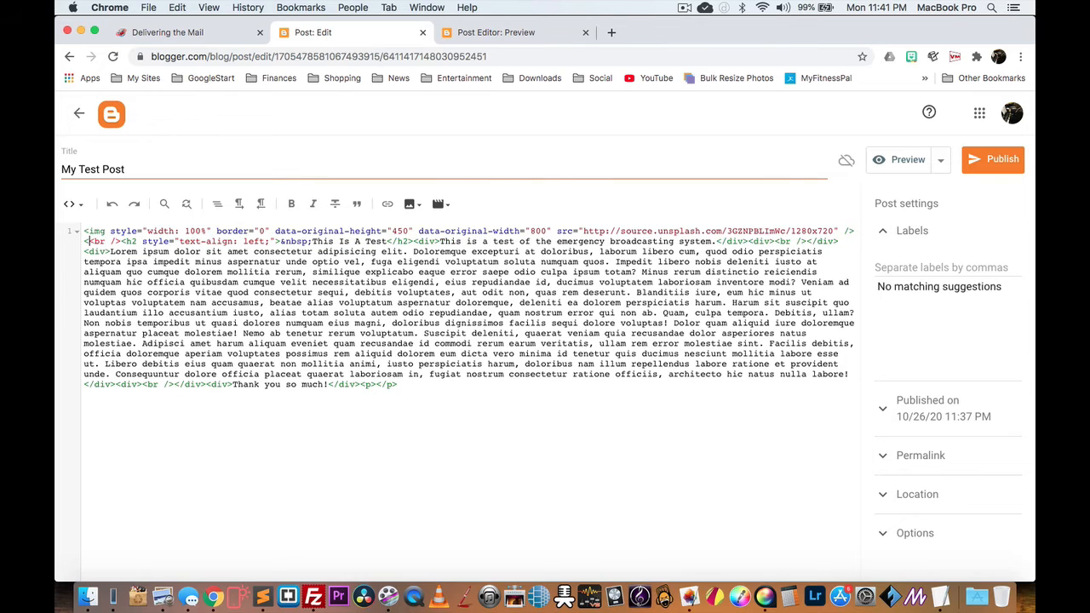
{"action": "key", "text": "BackSpace"}
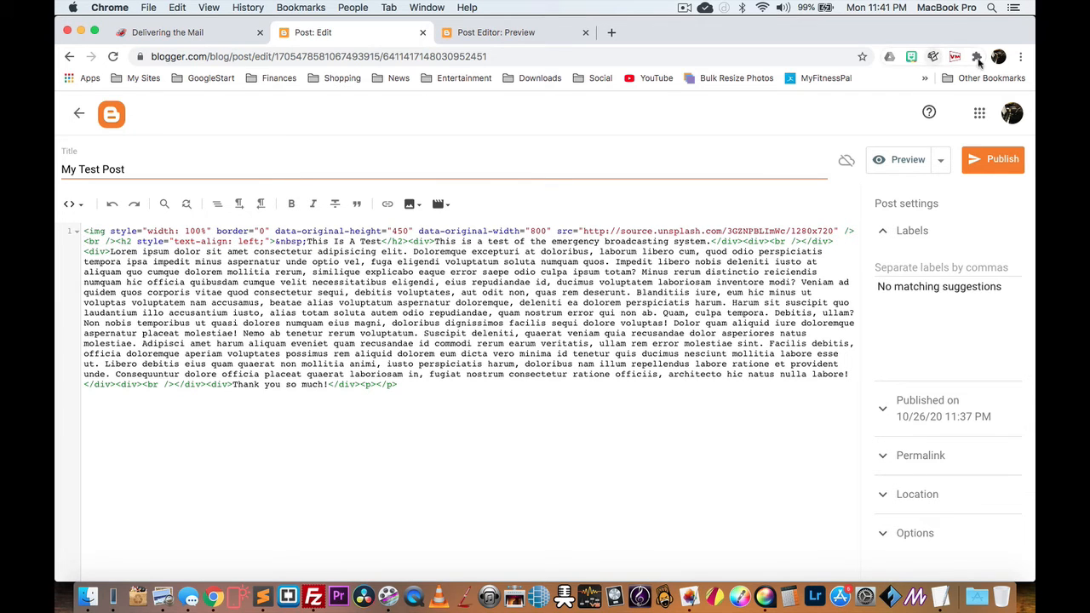
Step: Preview the post to confirm the full-width photo above the heading and Lorem text
{"action": "left_click", "coordinate": [905, 161]}
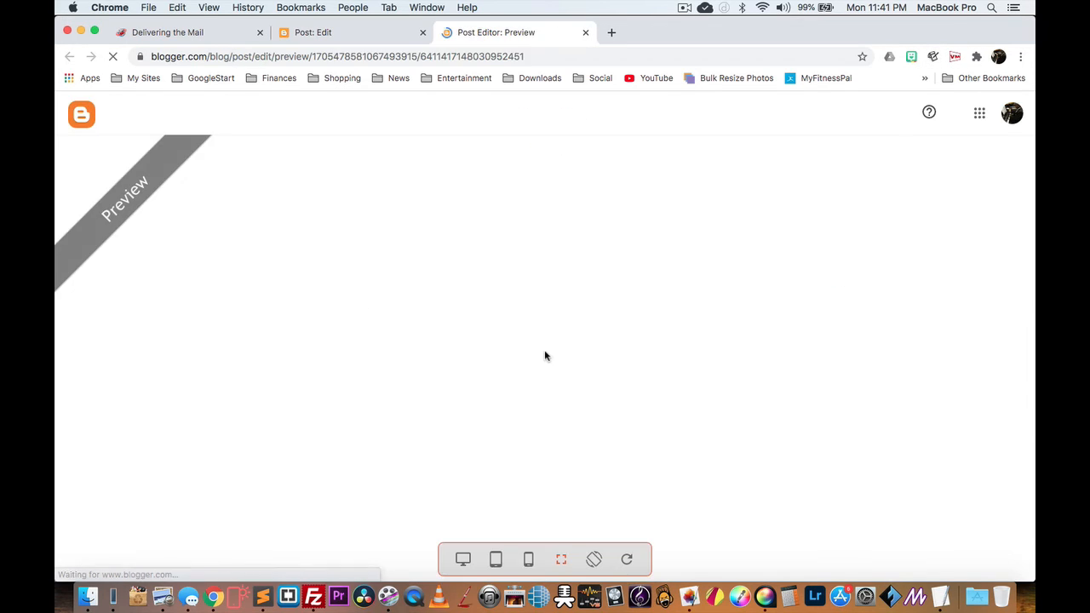
{"action": "scroll", "coordinate": [545, 353], "scroll_direction": "down", "scroll_amount": 5}
{"action": "scroll", "coordinate": [343, 328], "scroll_direction": "up", "scroll_amount": 4}
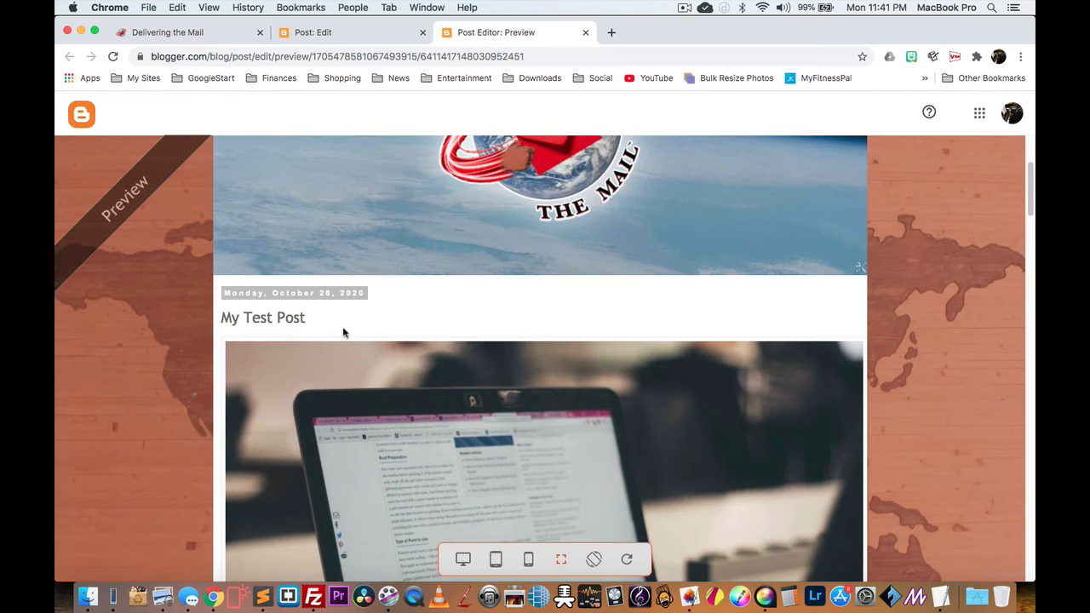
{"action": "scroll", "coordinate": [418, 336], "scroll_direction": "down", "scroll_amount": 5}
{"action": "scroll", "coordinate": [587, 336], "scroll_direction": "up", "scroll_amount": 4}
{"action": "scroll", "coordinate": [587, 338], "scroll_direction": "up", "scroll_amount": 3}
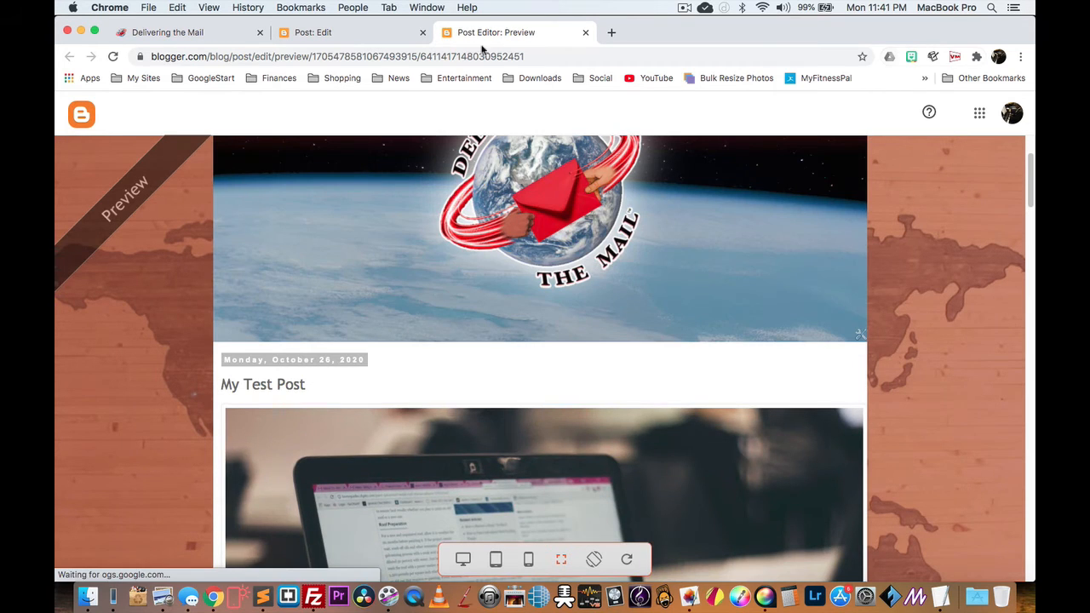
{"action": "scroll", "coordinate": [477, 446], "scroll_direction": "down", "scroll_amount": 5}
{"action": "scroll", "coordinate": [477, 444], "scroll_direction": "down", "scroll_amount": 3}
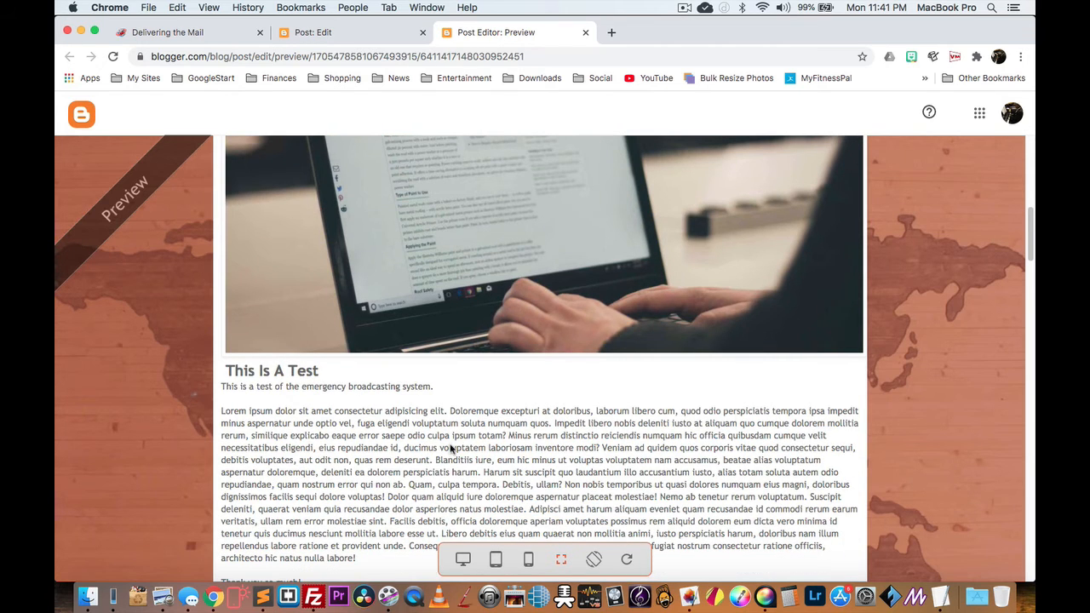
{"action": "left_click", "coordinate": [312, 34]}
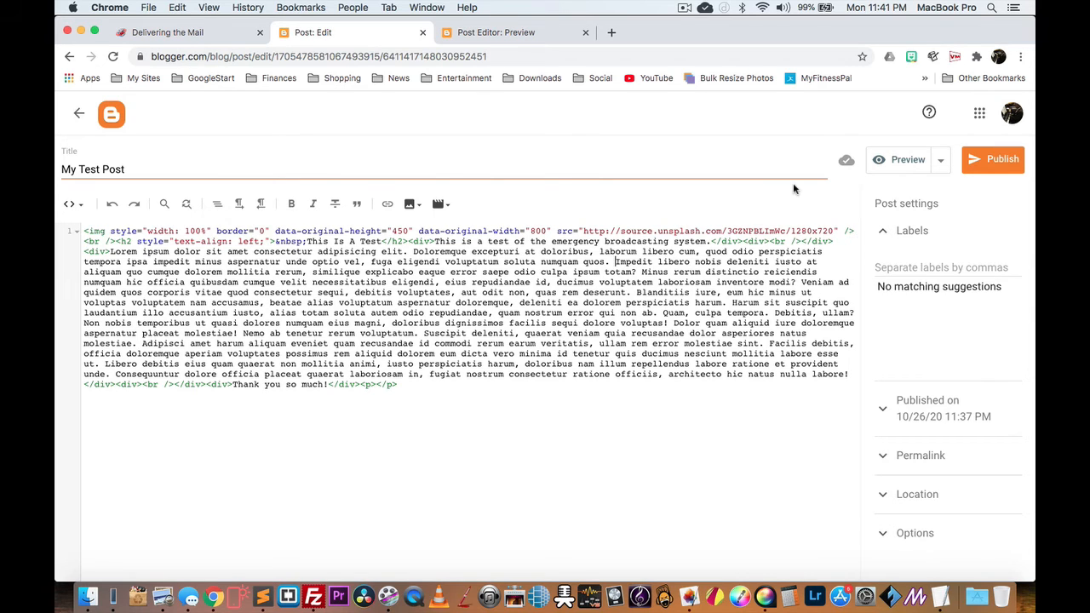
Step: Insert a <!--more--> jump break before 'Impedit' and publish My Test Post
{"action": "key", "text": "Return"}
{"action": "key", "text": "Return"}
{"action": "key", "text": "Return"}
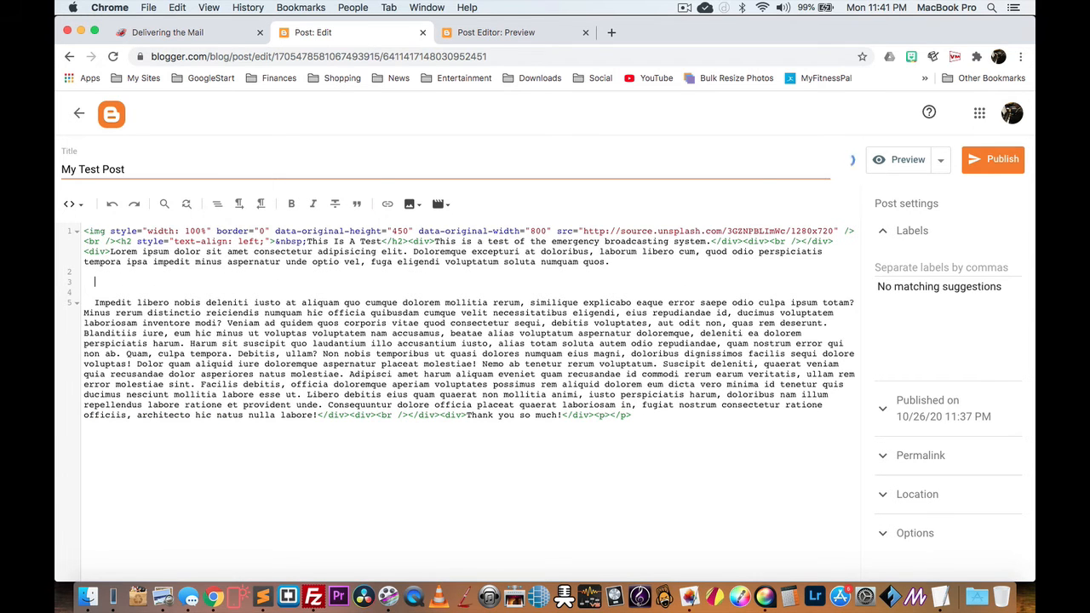
{"action": "type", "text": "<--more-->"}
{"action": "left_click", "coordinate": [1001, 164]}
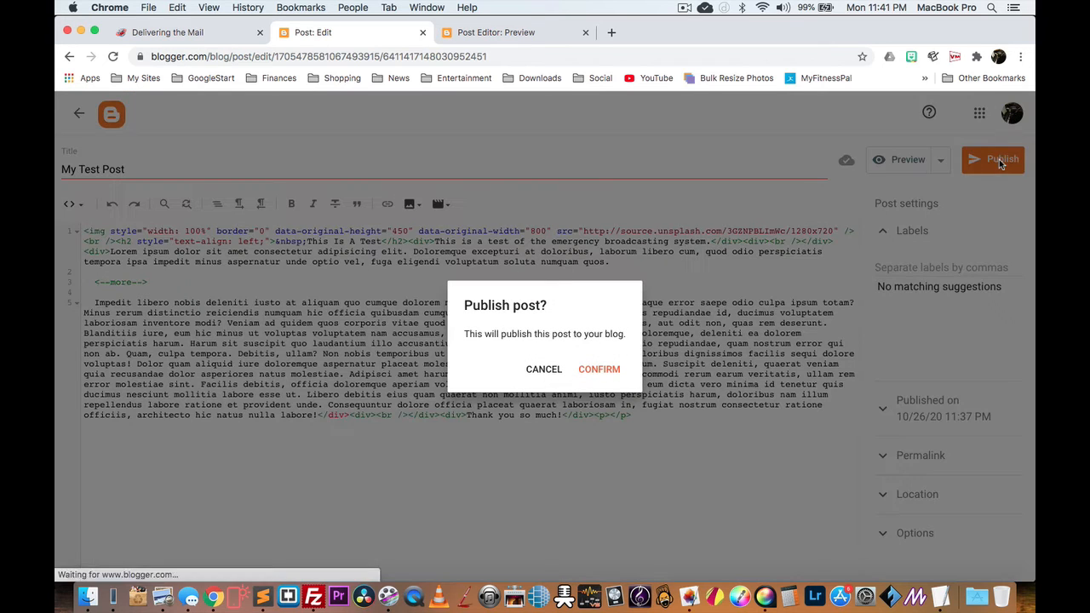
{"action": "left_click", "coordinate": [603, 375]}
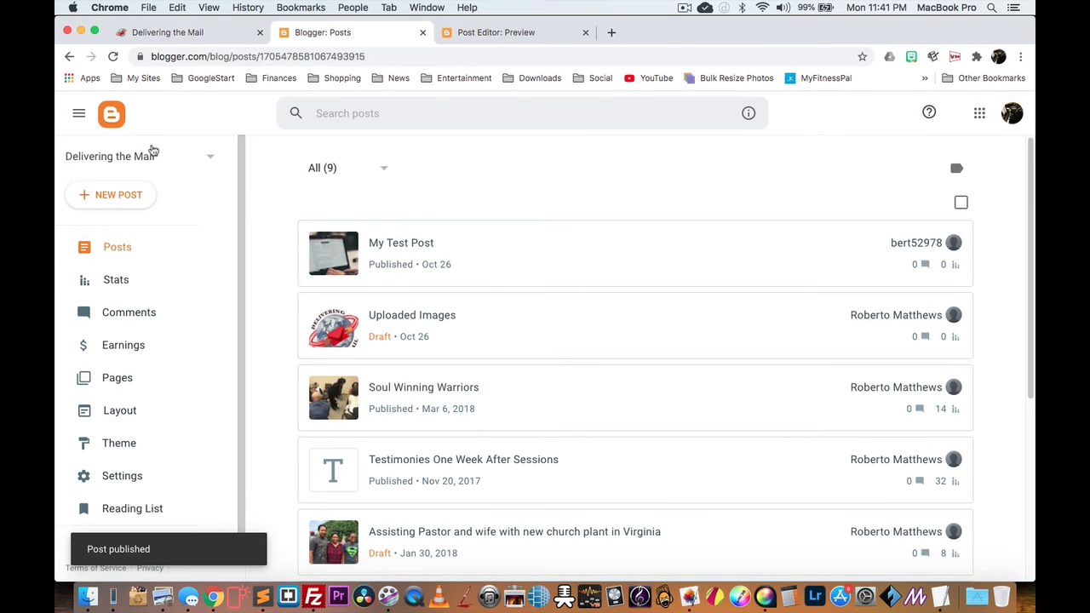
{"action": "left_click", "coordinate": [572, 34]}
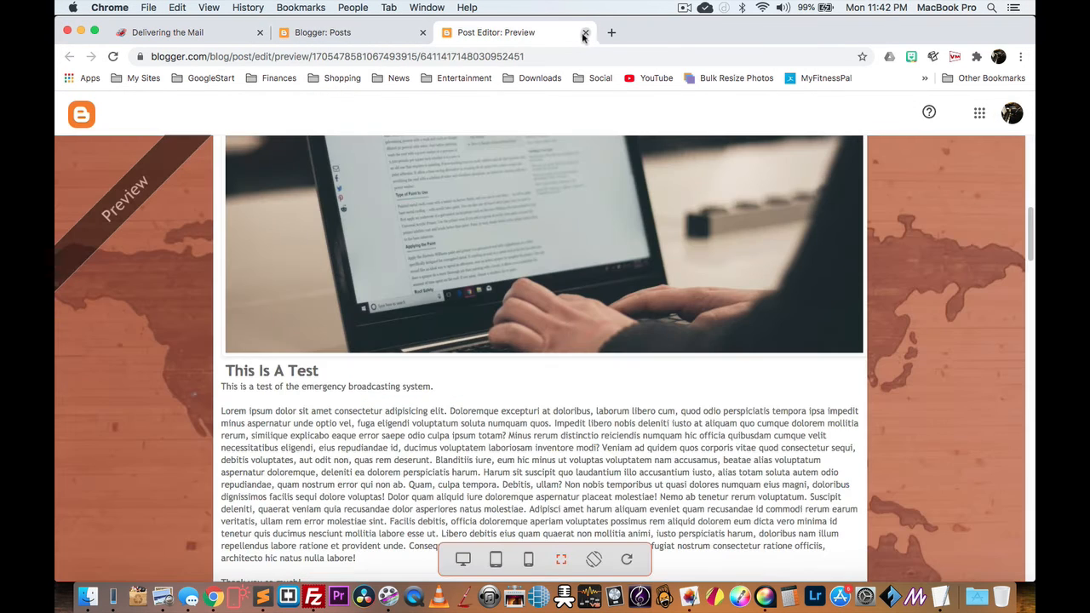
{"action": "left_click", "coordinate": [585, 34]}
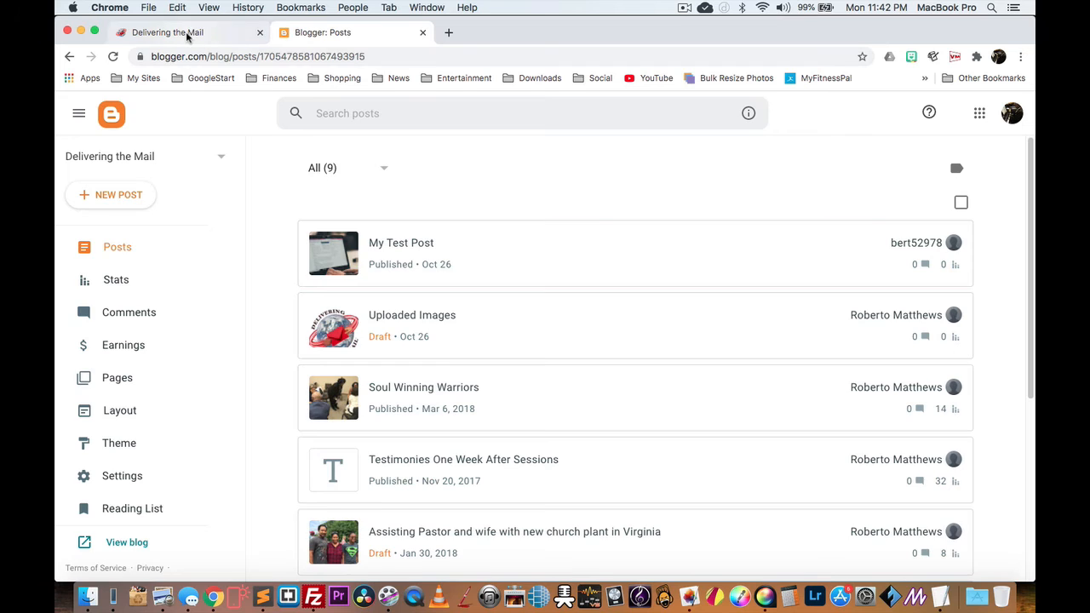
Step: Reload the live Delivering the Mail blog and check how My Test Post appears
{"action": "left_click", "coordinate": [189, 33]}
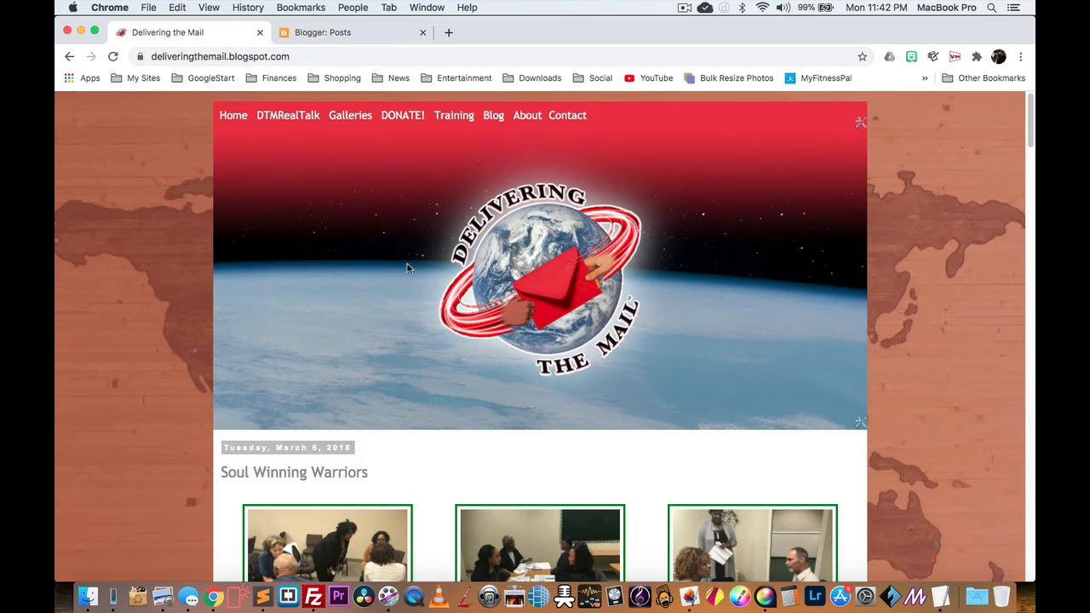
{"action": "left_click", "coordinate": [113, 56]}
{"action": "scroll", "coordinate": [416, 242], "scroll_direction": "down", "scroll_amount": 3}
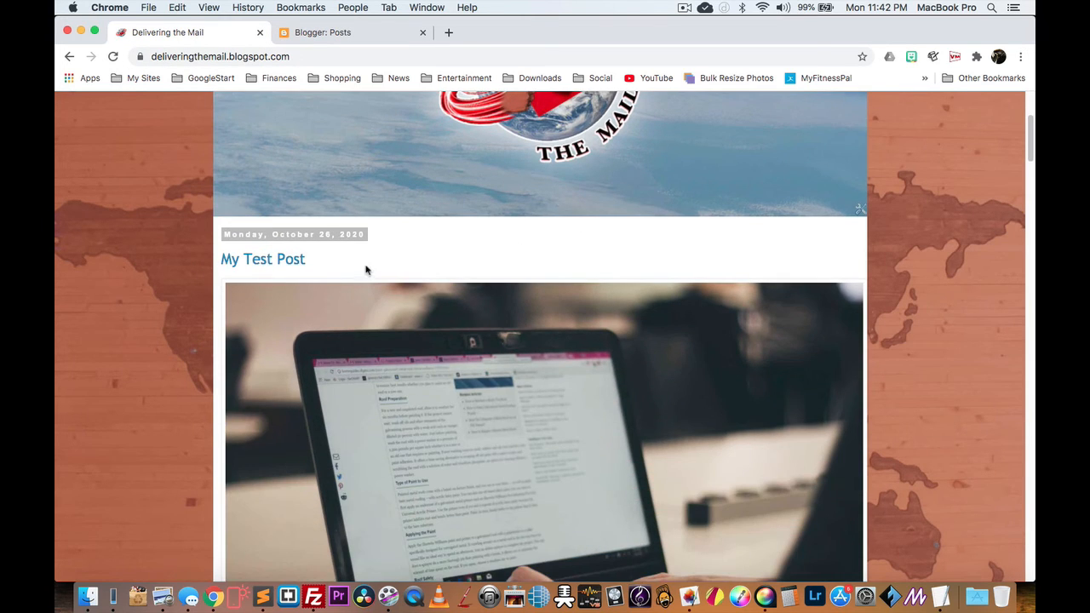
{"action": "scroll", "coordinate": [365, 267], "scroll_direction": "down", "scroll_amount": 6}
{"action": "scroll", "coordinate": [313, 296], "scroll_direction": "down", "scroll_amount": 3}
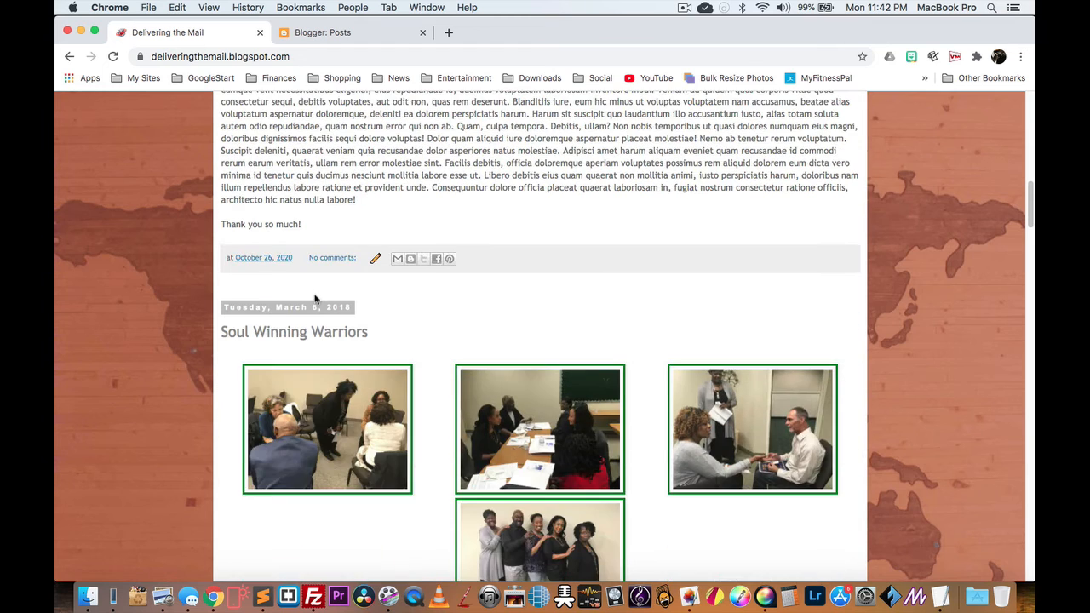
{"action": "scroll", "coordinate": [315, 295], "scroll_direction": "up", "scroll_amount": 4}
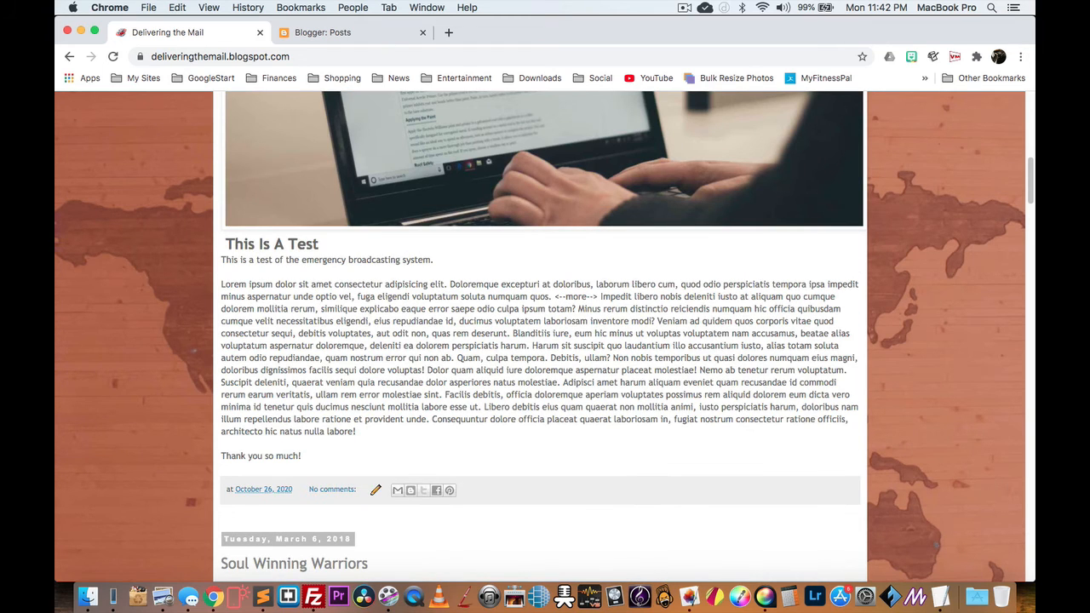
Step: Correct the jump break to <!--more--> in My Test Post, update it, and reload the blog
{"action": "left_click", "coordinate": [349, 32]}
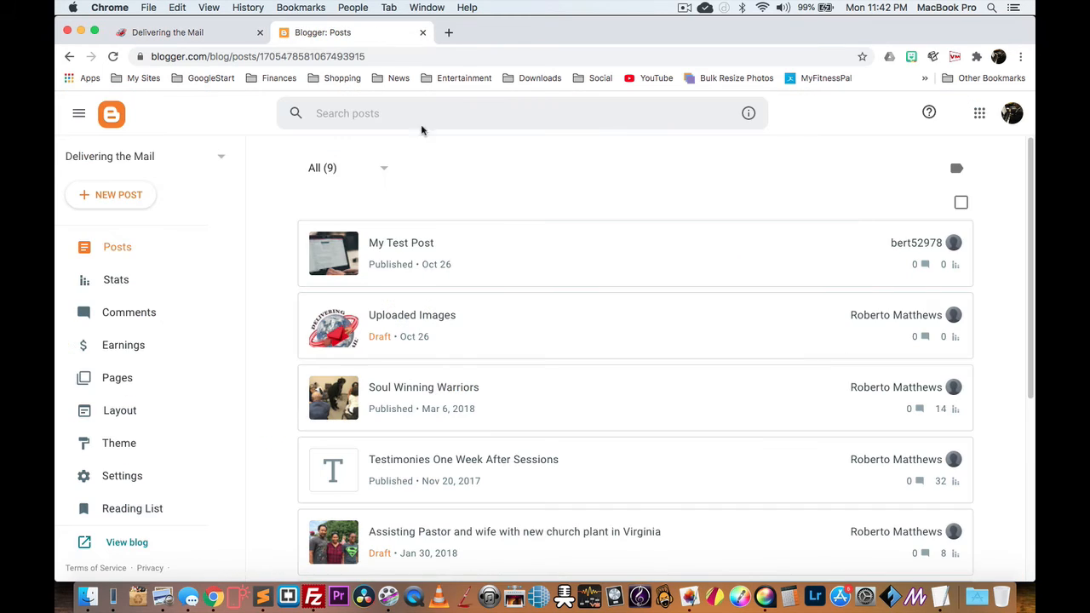
{"action": "left_click", "coordinate": [400, 242]}
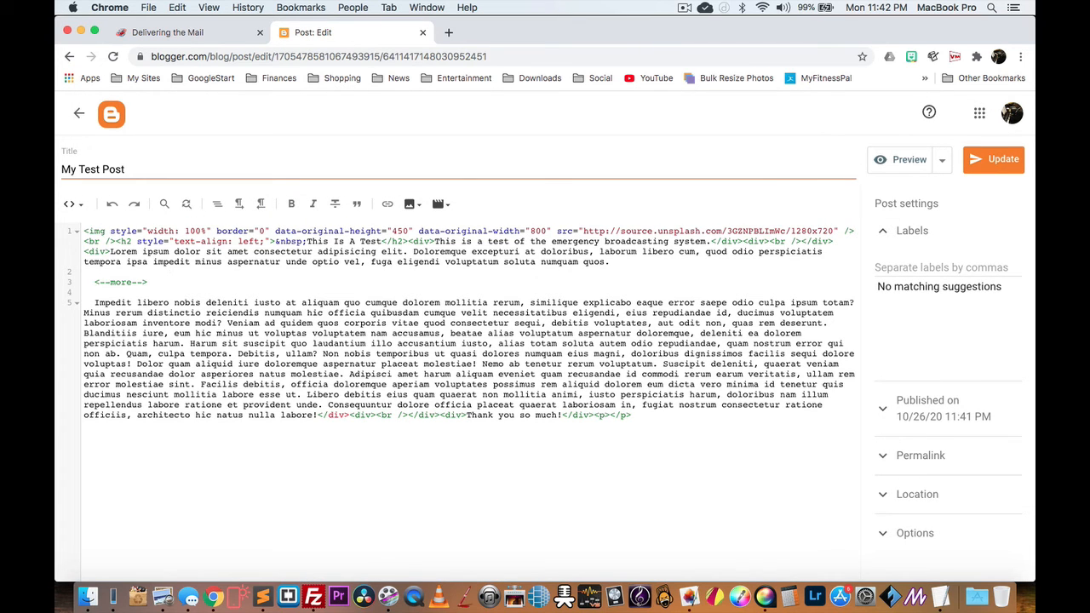
{"action": "type", "text": "!"}
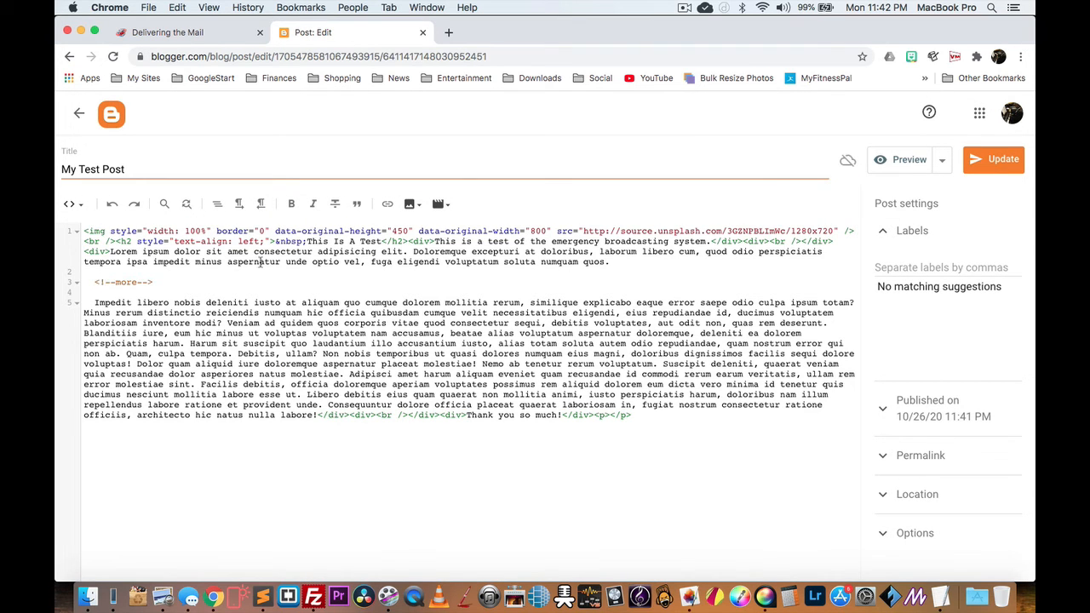
{"action": "left_click", "coordinate": [986, 160]}
{"action": "left_click", "coordinate": [191, 31]}
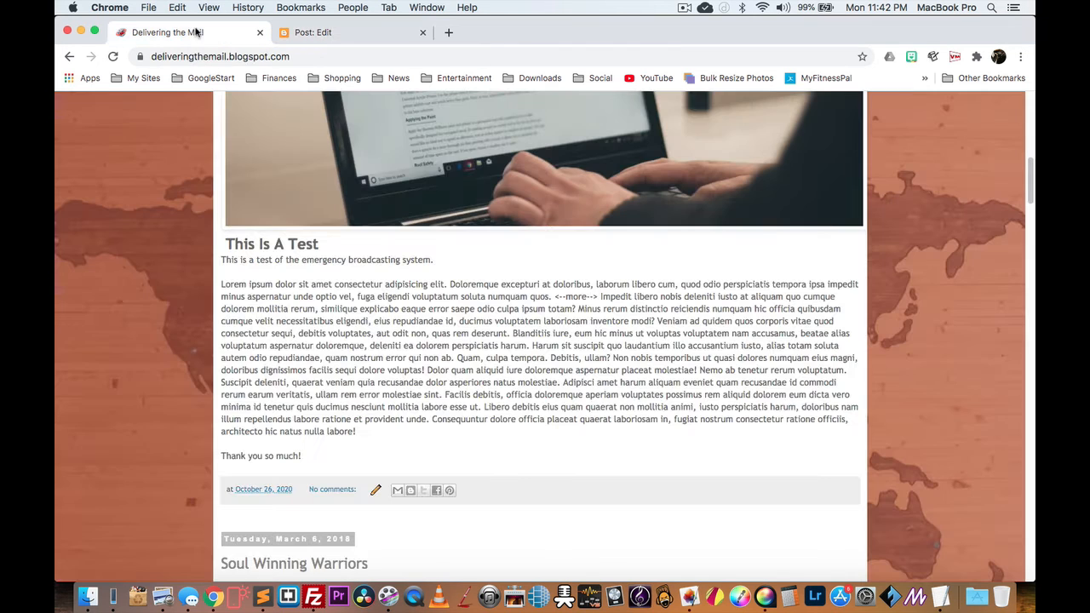
{"action": "left_click", "coordinate": [112, 58]}
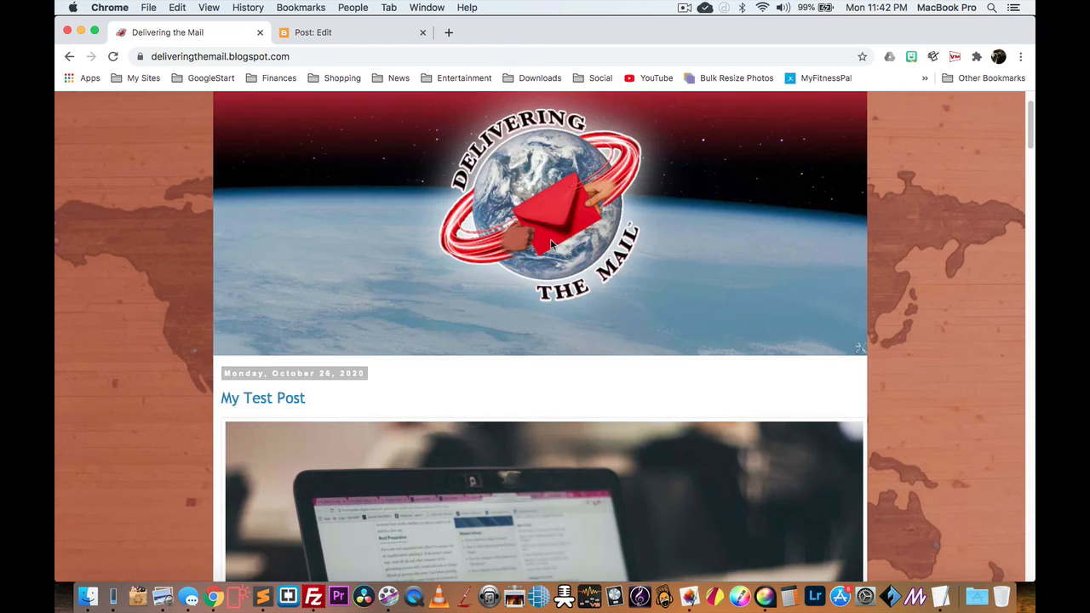
Step: Follow the 'Read more »' link under My Test Post on the blog homepage
{"action": "scroll", "coordinate": [382, 190], "scroll_direction": "down", "scroll_amount": 4}
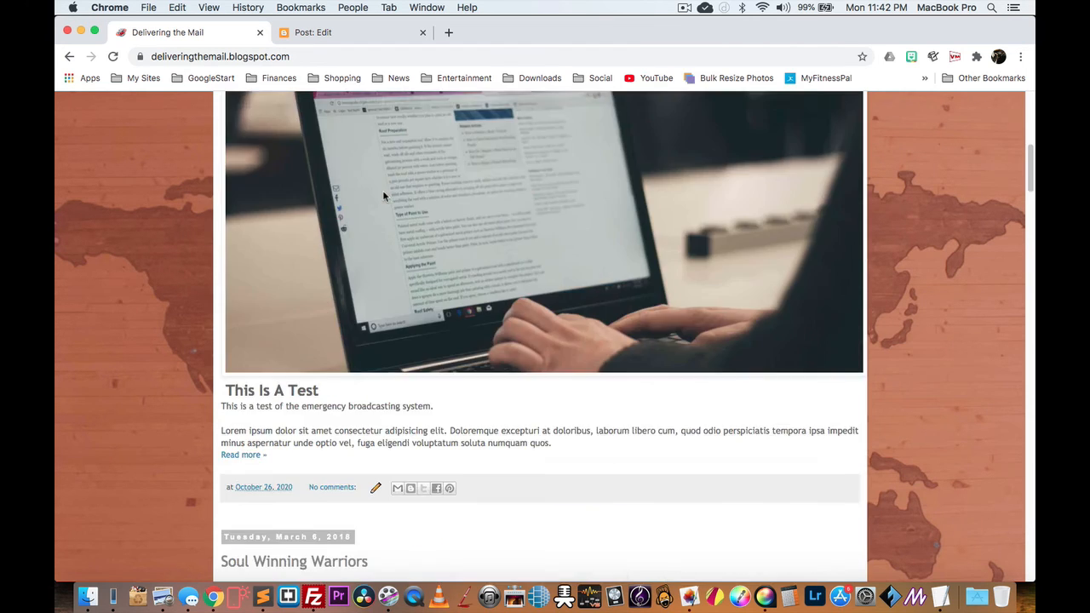
{"action": "scroll", "coordinate": [382, 196], "scroll_direction": "up", "scroll_amount": 4}
{"action": "scroll", "coordinate": [382, 196], "scroll_direction": "down", "scroll_amount": 2}
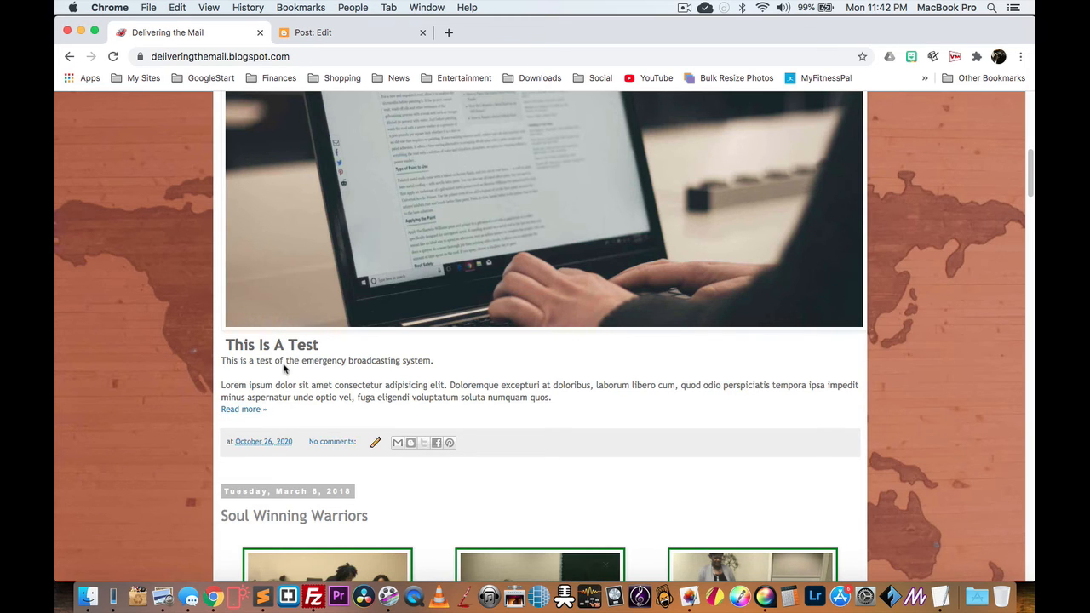
{"action": "scroll", "coordinate": [278, 341], "scroll_direction": "up", "scroll_amount": 10}
{"action": "scroll", "coordinate": [277, 375], "scroll_direction": "down", "scroll_amount": 12}
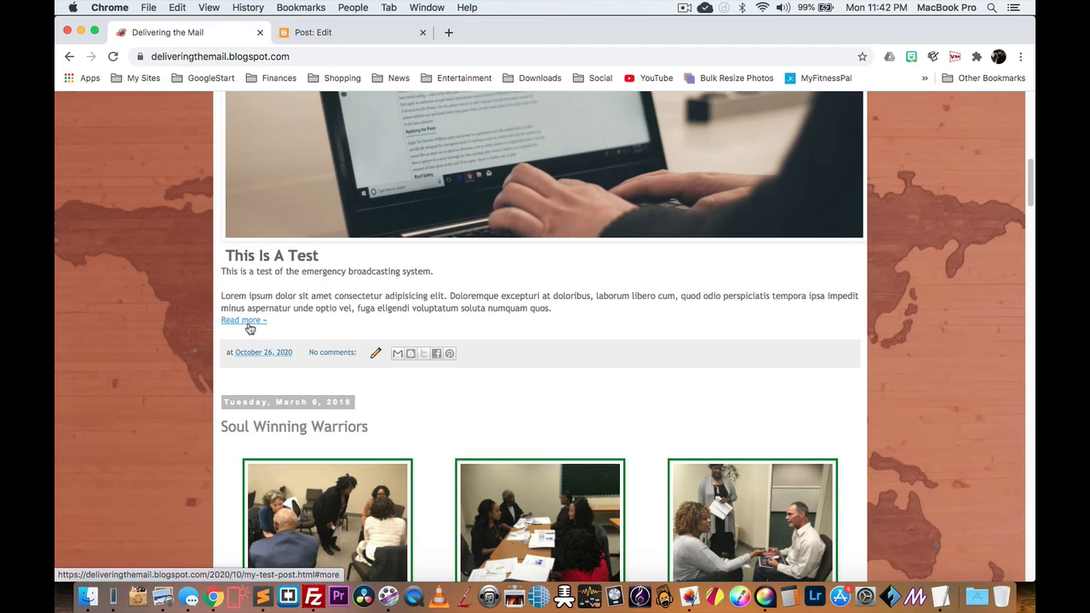
{"action": "left_click", "coordinate": [247, 324]}
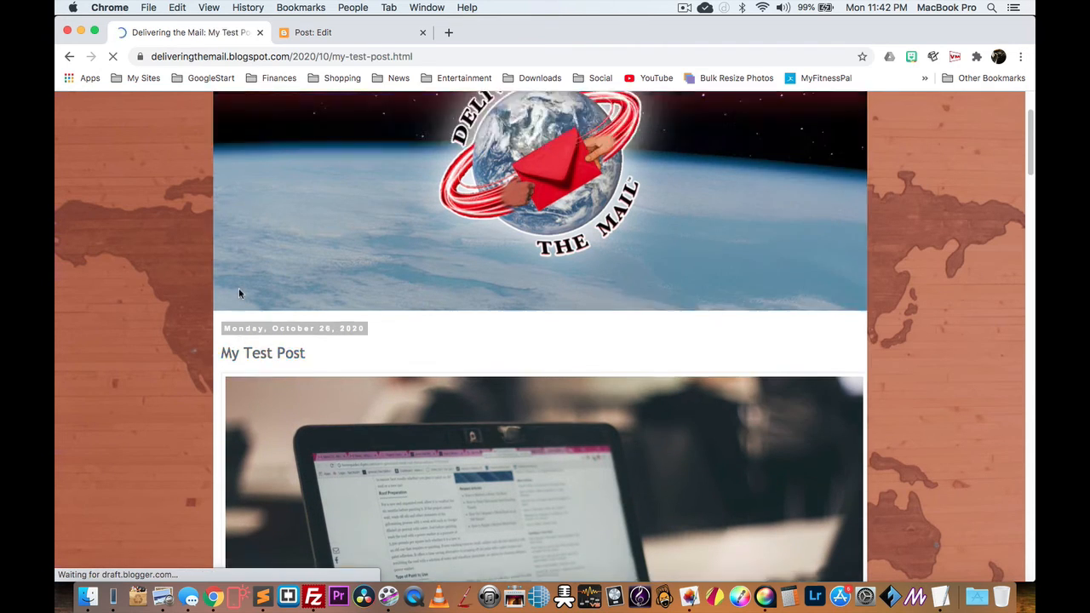
Step: Scroll through the full post text to 'Thank you so much!' and the empty comments section
{"action": "scroll", "coordinate": [432, 231], "scroll_direction": "down", "scroll_amount": 7}
{"action": "scroll", "coordinate": [432, 231], "scroll_direction": "up", "scroll_amount": 6}
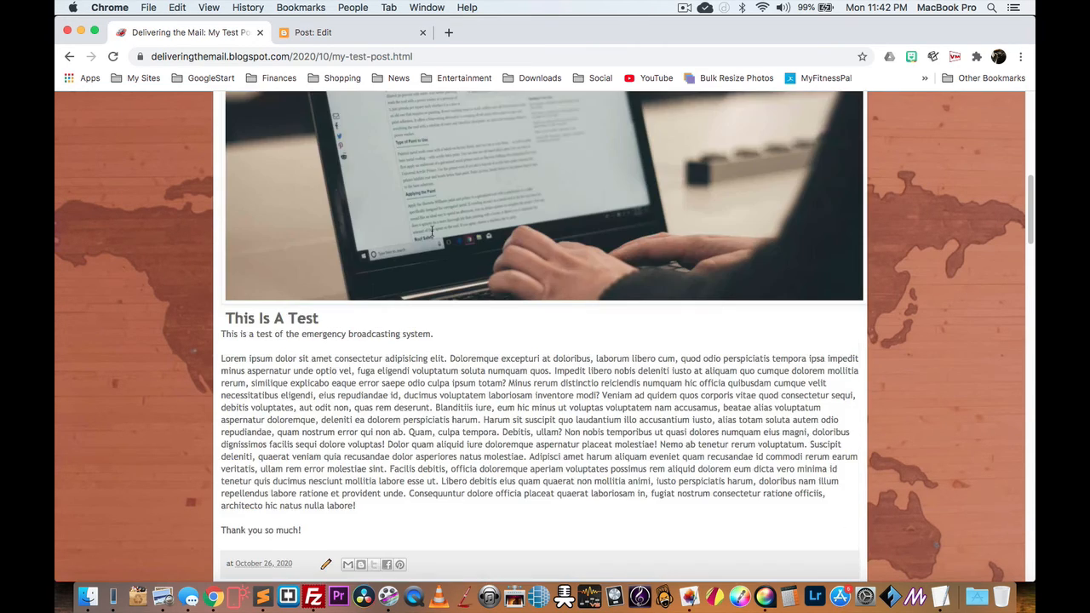
{"action": "scroll", "coordinate": [432, 231], "scroll_direction": "down", "scroll_amount": 4}
{"action": "scroll", "coordinate": [333, 213], "scroll_direction": "up", "scroll_amount": 6}
{"action": "scroll", "coordinate": [318, 261], "scroll_direction": "down", "scroll_amount": 4}
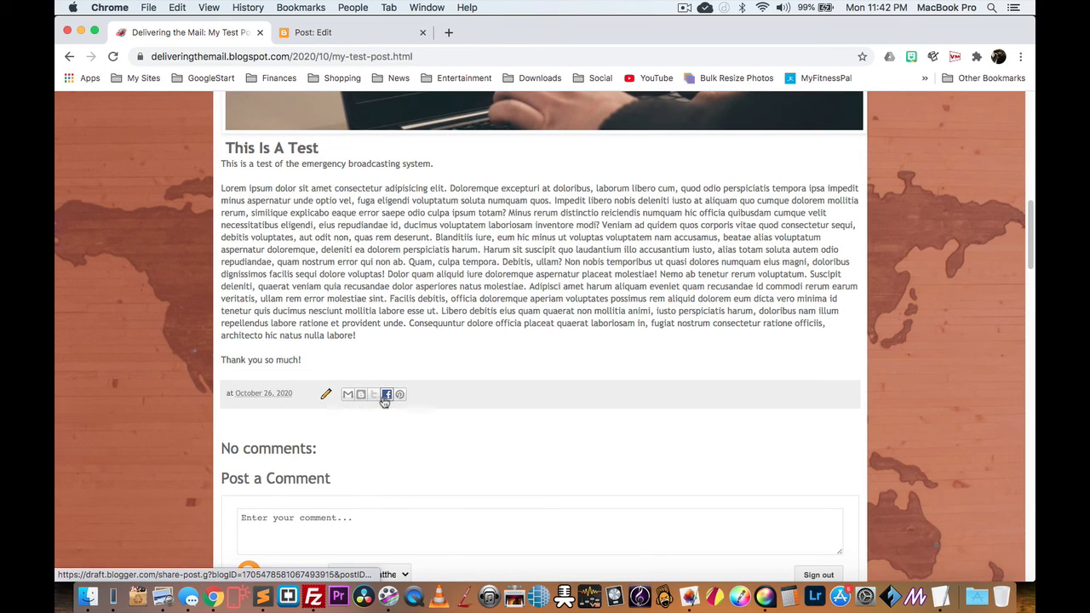
{"action": "scroll", "coordinate": [295, 435], "scroll_direction": "down", "scroll_amount": 1}
{"action": "scroll", "coordinate": [294, 438], "scroll_direction": "down", "scroll_amount": 2}
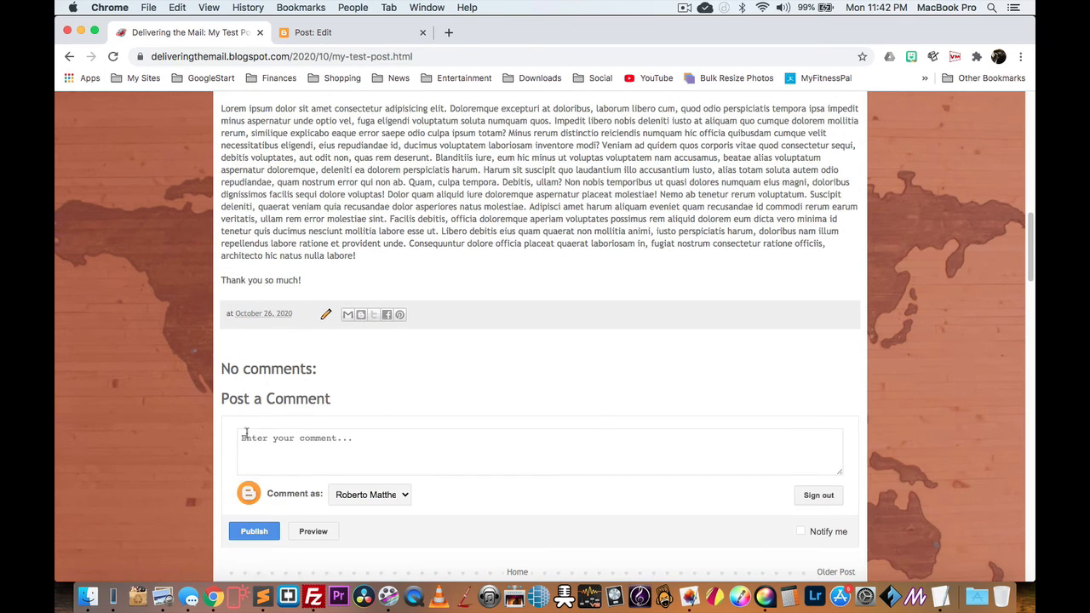
{"action": "scroll", "coordinate": [256, 426], "scroll_direction": "down", "scroll_amount": 1}
{"action": "scroll", "coordinate": [298, 471], "scroll_direction": "down", "scroll_amount": 1}
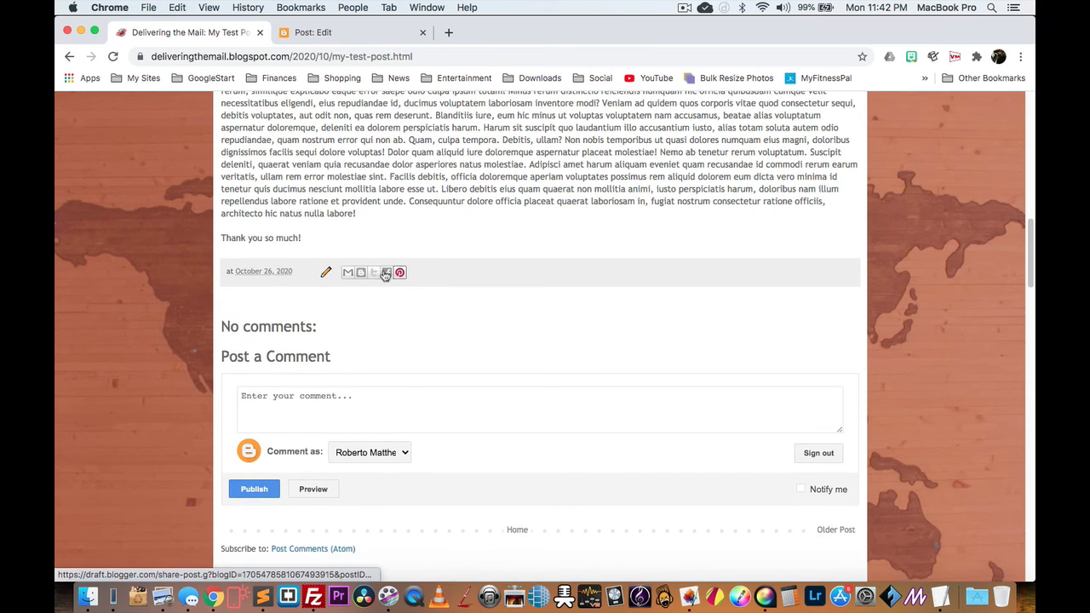
{"action": "scroll", "coordinate": [388, 281], "scroll_direction": "up", "scroll_amount": 15}
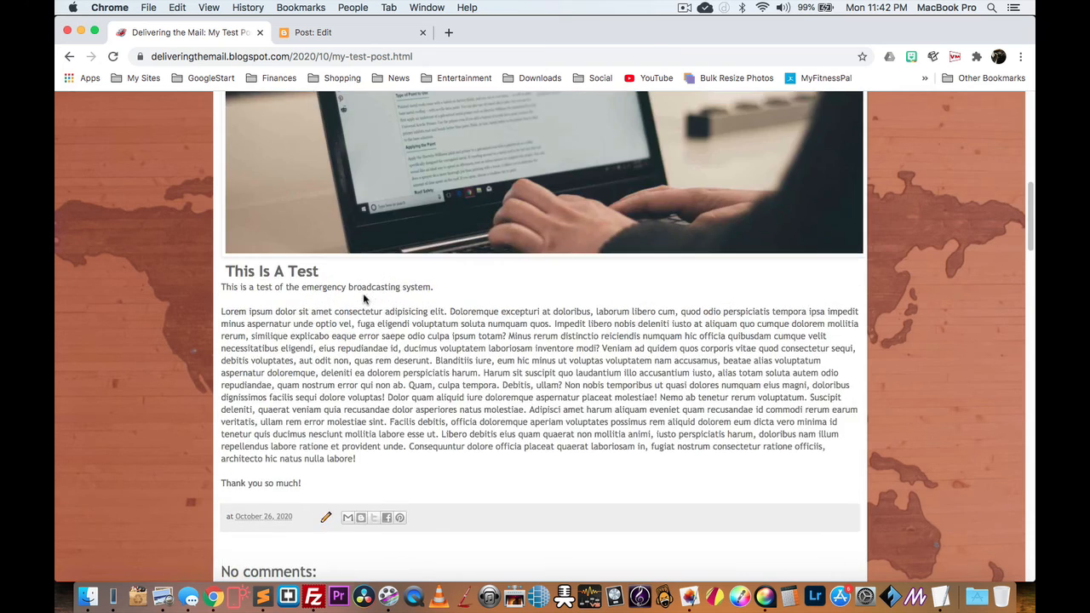
{"action": "scroll", "coordinate": [392, 277], "scroll_direction": "down", "scroll_amount": 15}
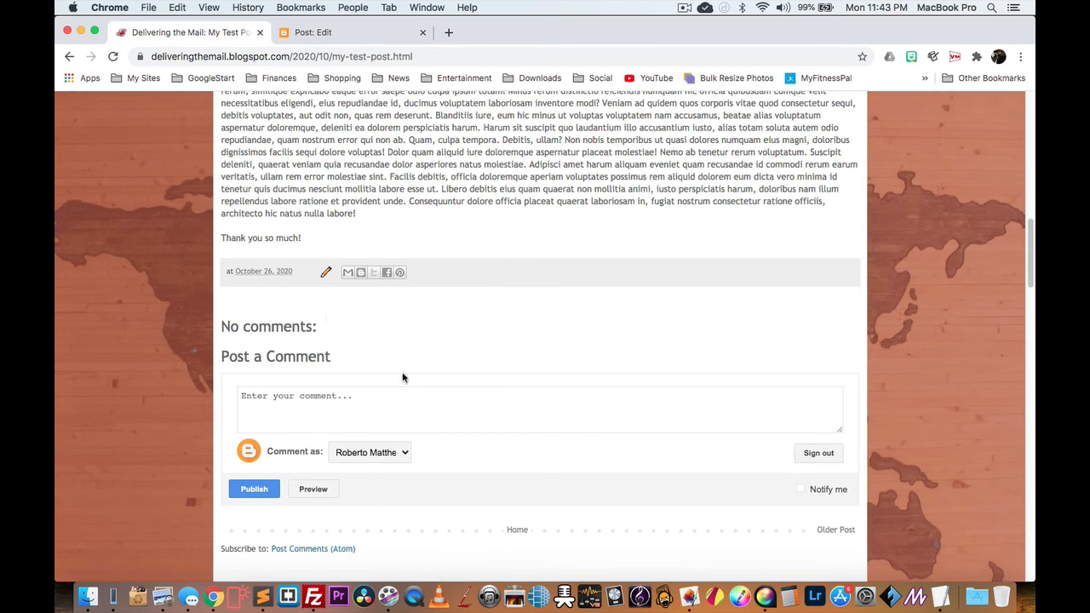
{"action": "scroll", "coordinate": [284, 361], "scroll_direction": "down", "scroll_amount": 3}
{"action": "scroll", "coordinate": [340, 305], "scroll_direction": "up", "scroll_amount": 5}
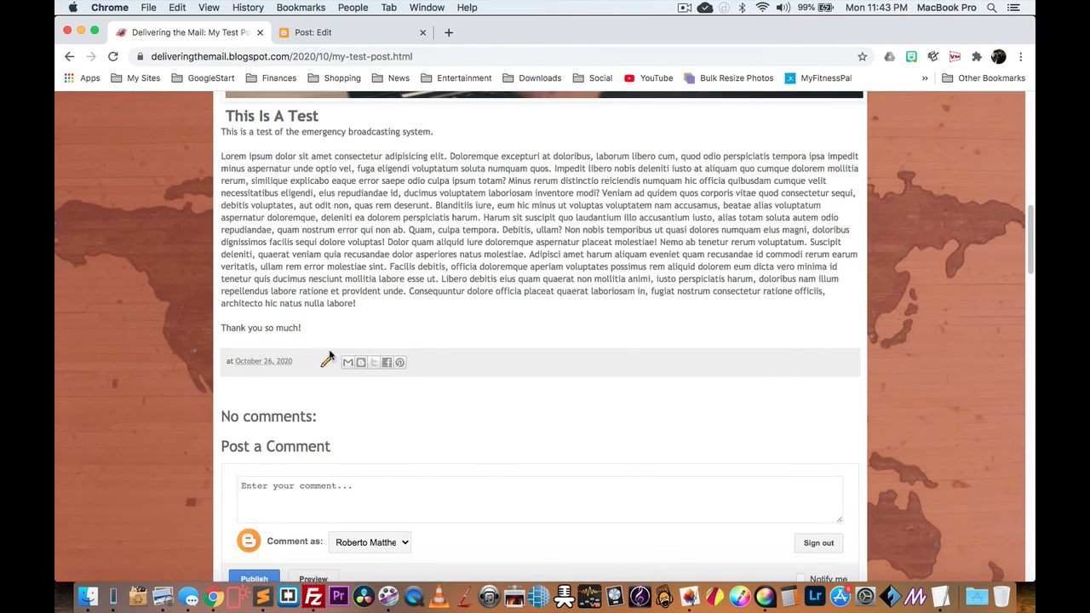
{"action": "left_click", "coordinate": [387, 364]}
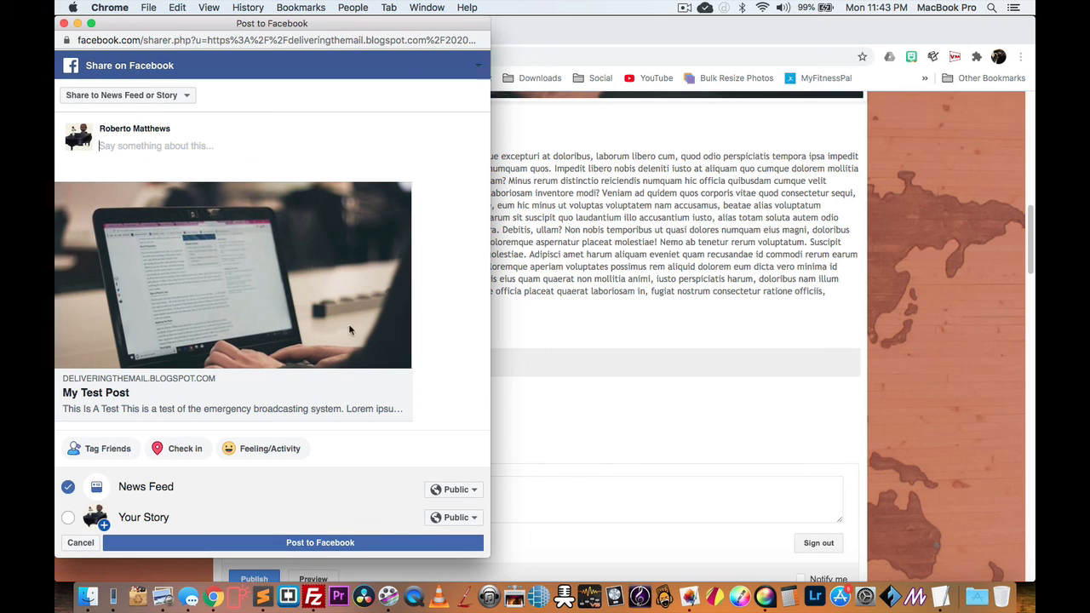
{"action": "left_click", "coordinate": [64, 23]}
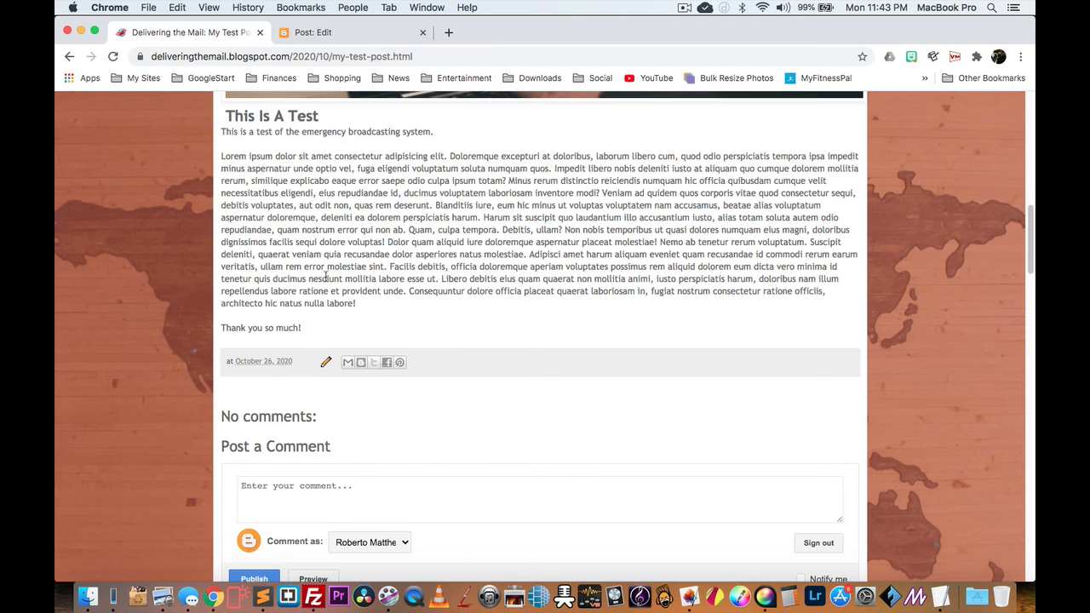
{"action": "scroll", "coordinate": [328, 267], "scroll_direction": "up", "scroll_amount": 10}
{"action": "scroll", "coordinate": [332, 268], "scroll_direction": "down", "scroll_amount": 10}
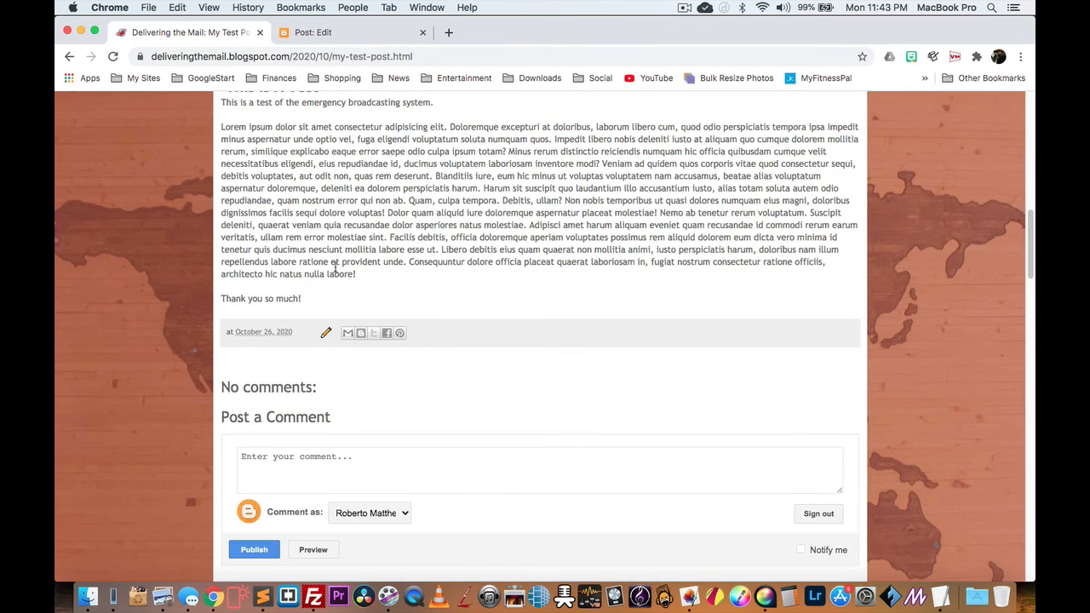
{"action": "scroll", "coordinate": [305, 250], "scroll_direction": "up", "scroll_amount": 10}
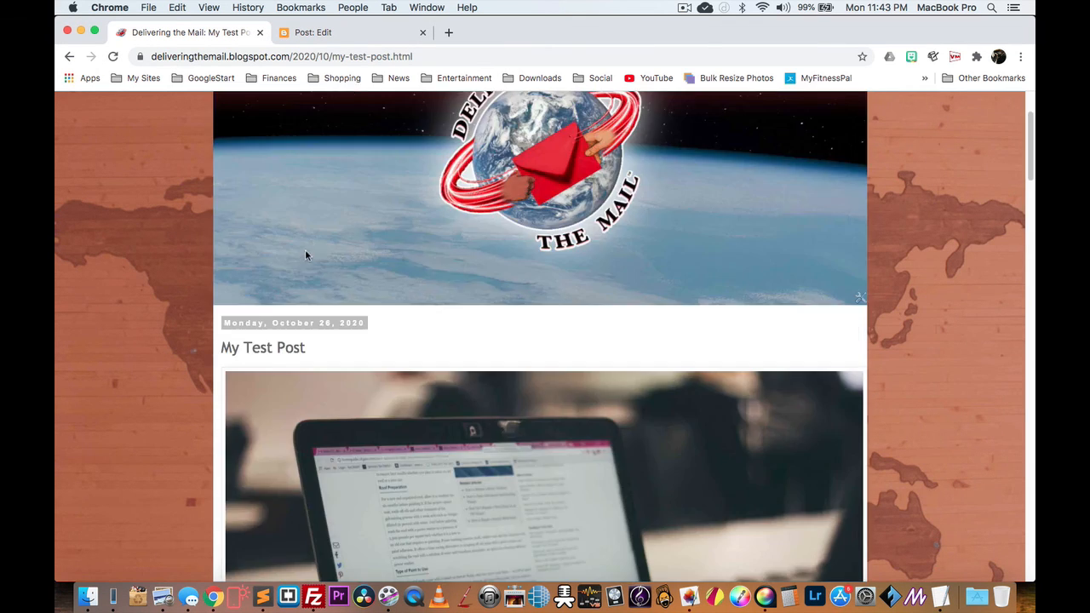
{"action": "scroll", "coordinate": [314, 244], "scroll_direction": "down", "scroll_amount": 2}
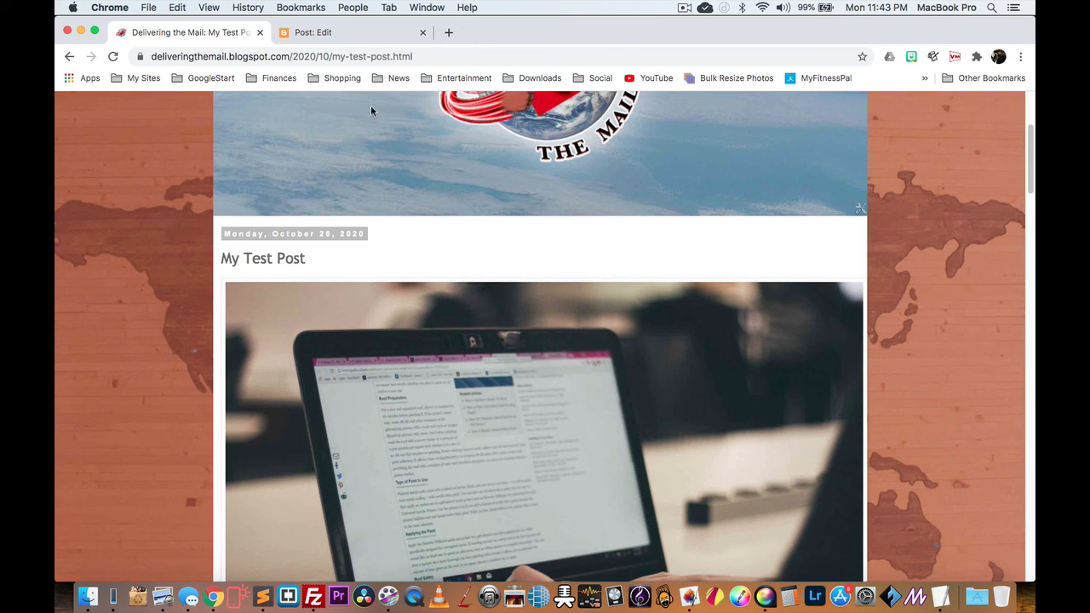
{"action": "scroll", "coordinate": [247, 198], "scroll_direction": "up", "scroll_amount": 5}
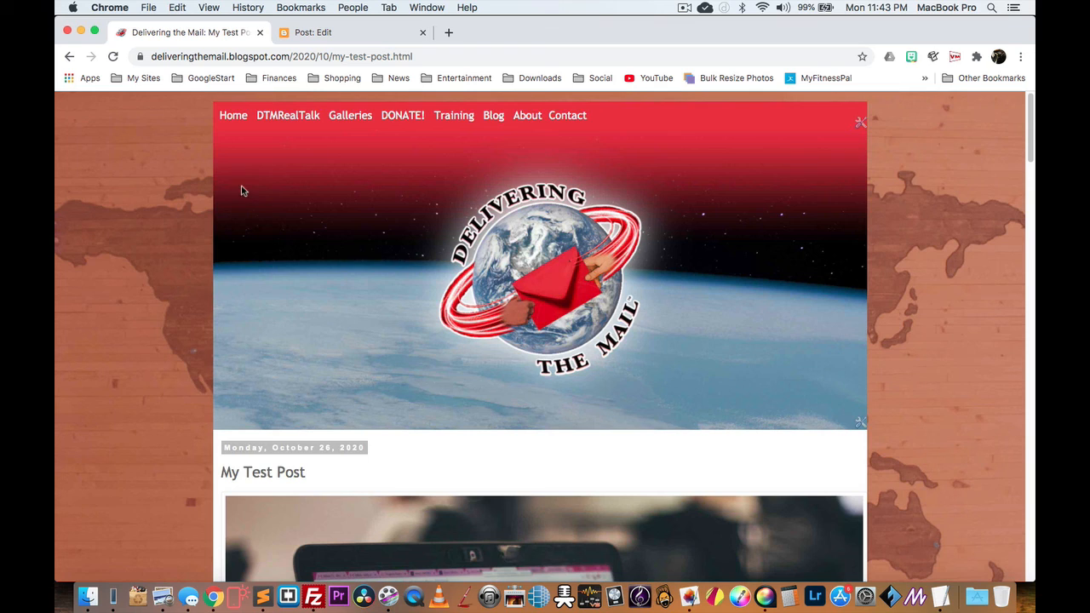